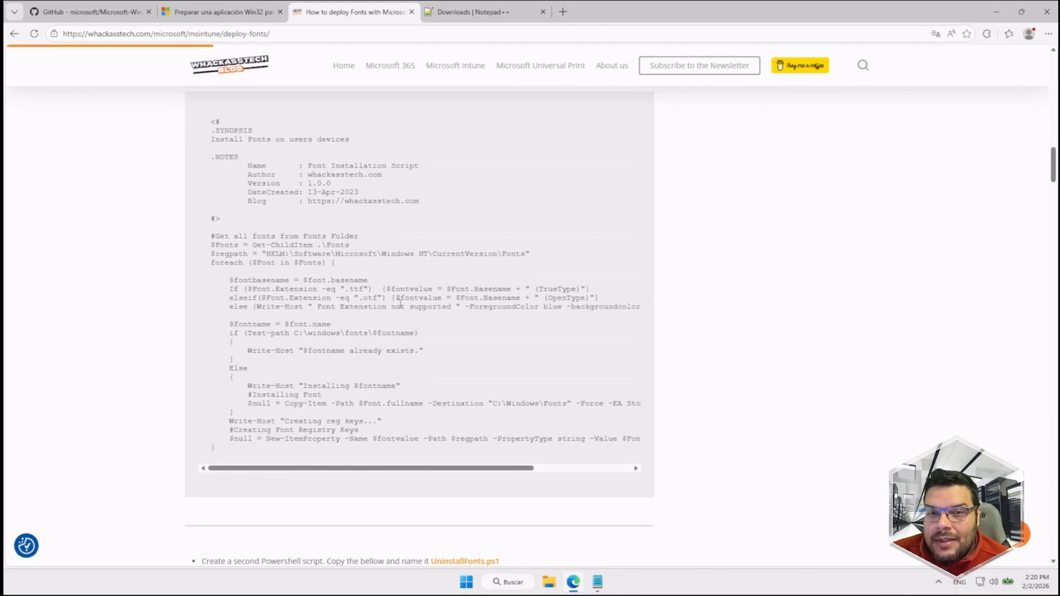
Review the article's instructions for creating the font installation and uninstallation PowerShell scripts, including the file names to use.
scroll(269, 152, up, 15)
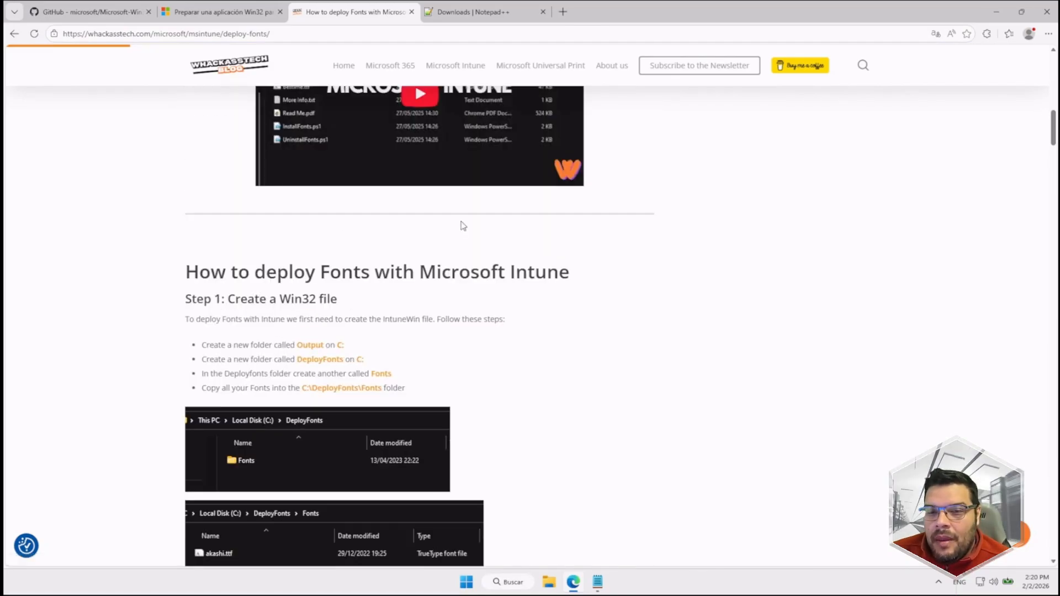
scroll(463, 226, up, 3)
scroll(468, 244, down, 15)
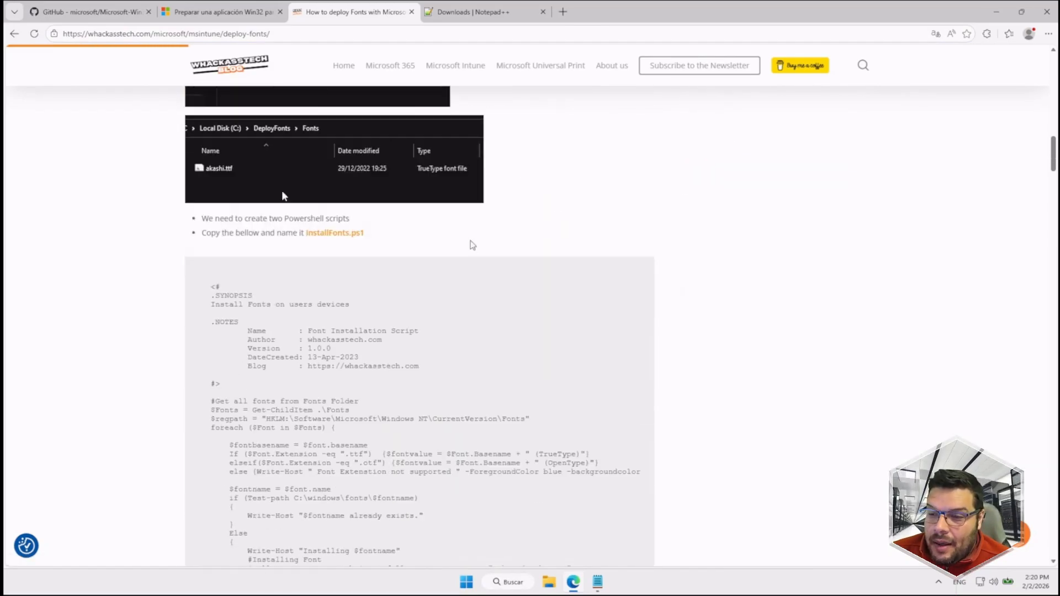
scroll(376, 320, down, 8)
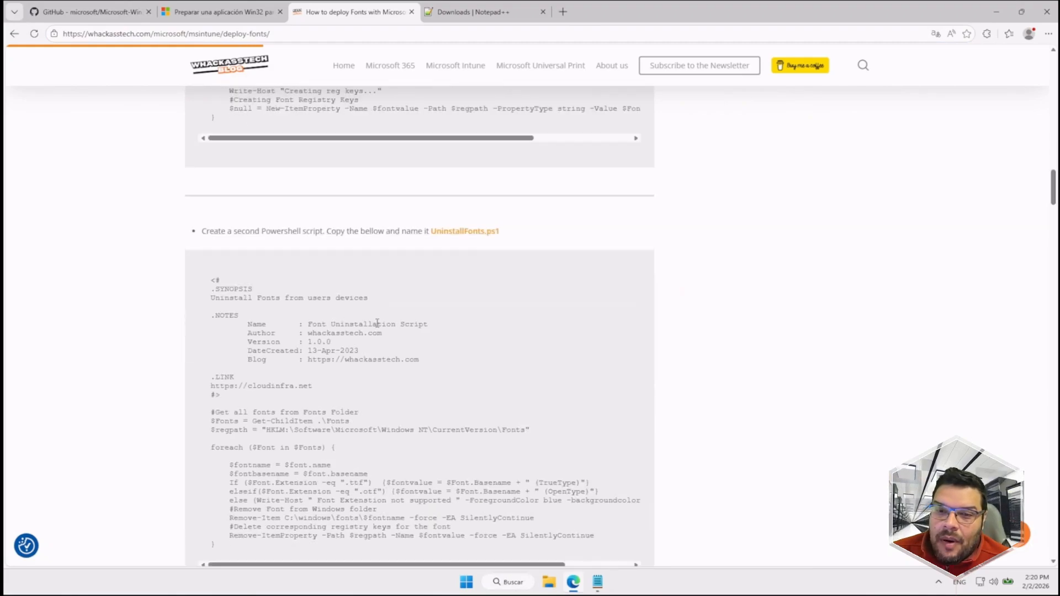
drag(518, 129, 432, 125)
click(765, 174)
scroll(762, 267, up, 10)
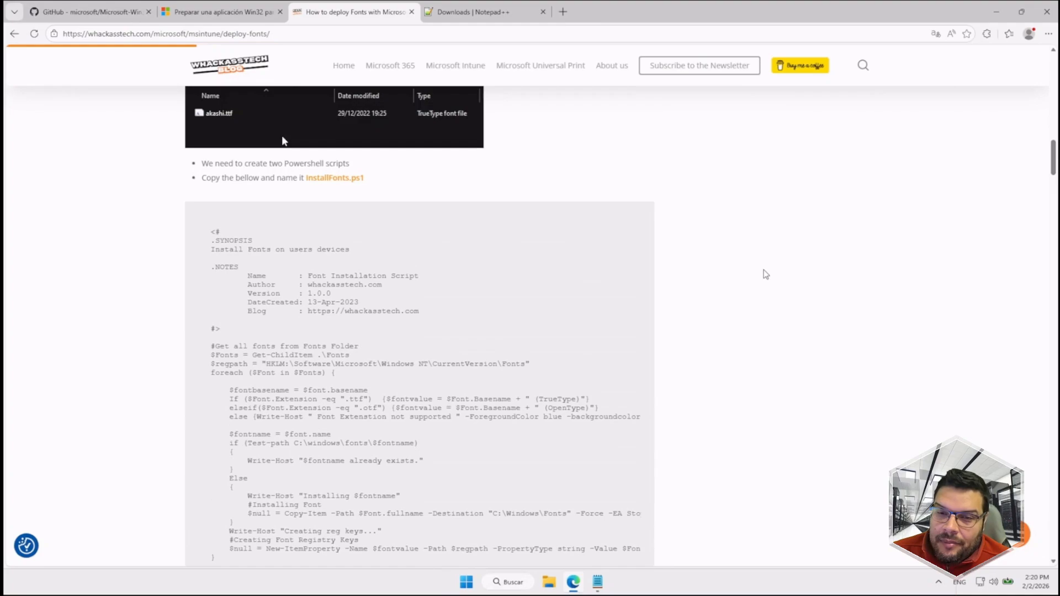
drag(367, 179, 307, 180)
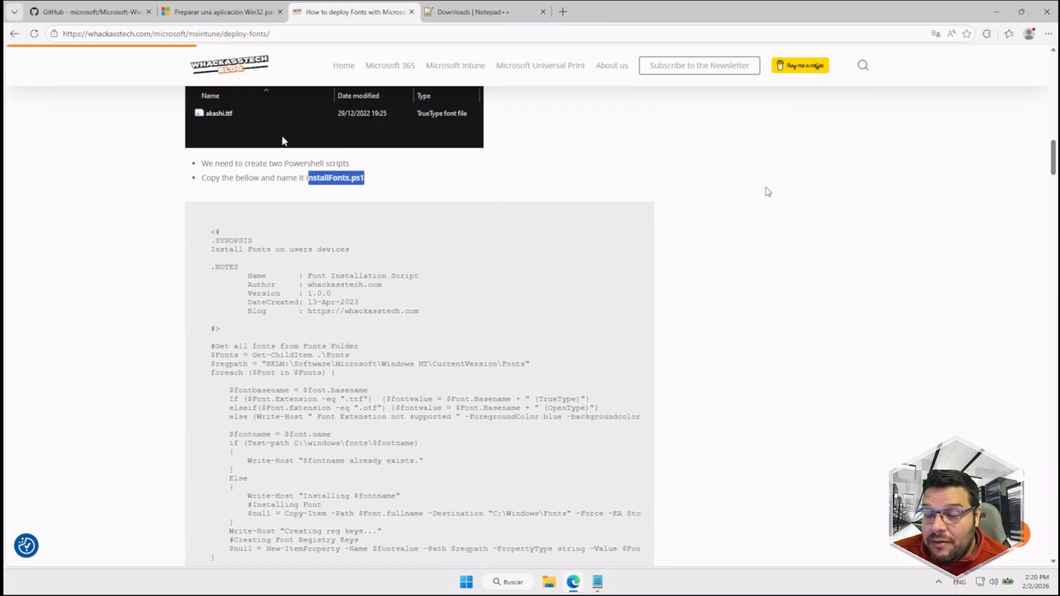
click(768, 223)
scroll(769, 226, down, 2)
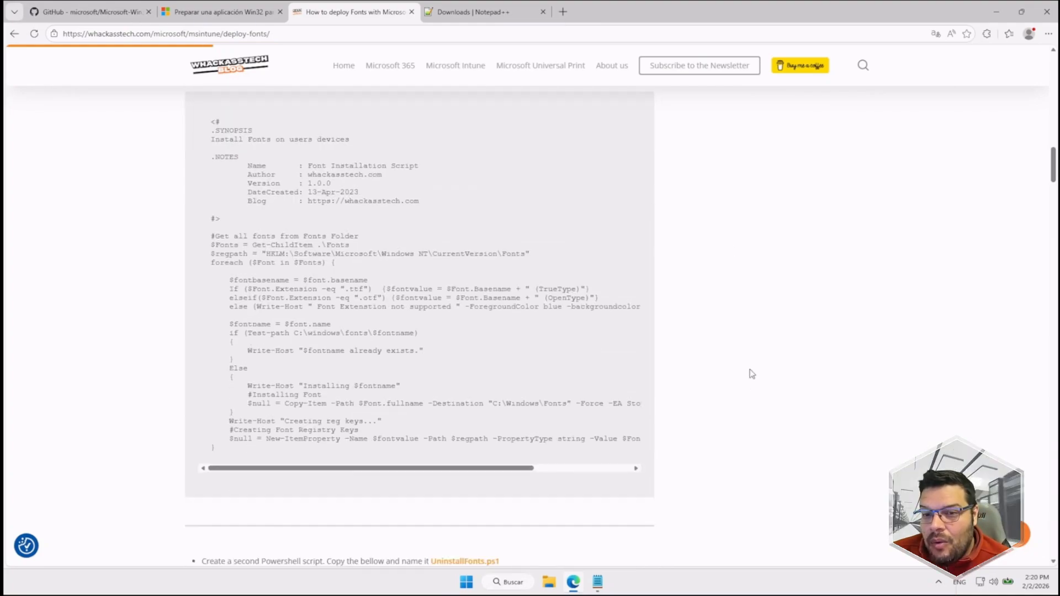
Check the Notepad++ downloads page, and return to the font deployment article.
click(504, 584)
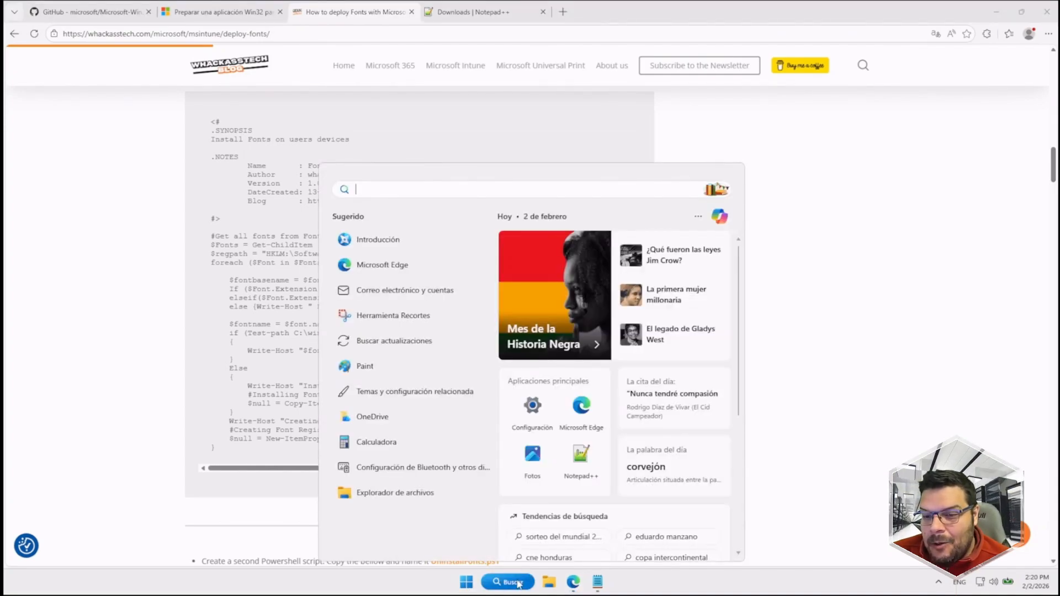
click(880, 227)
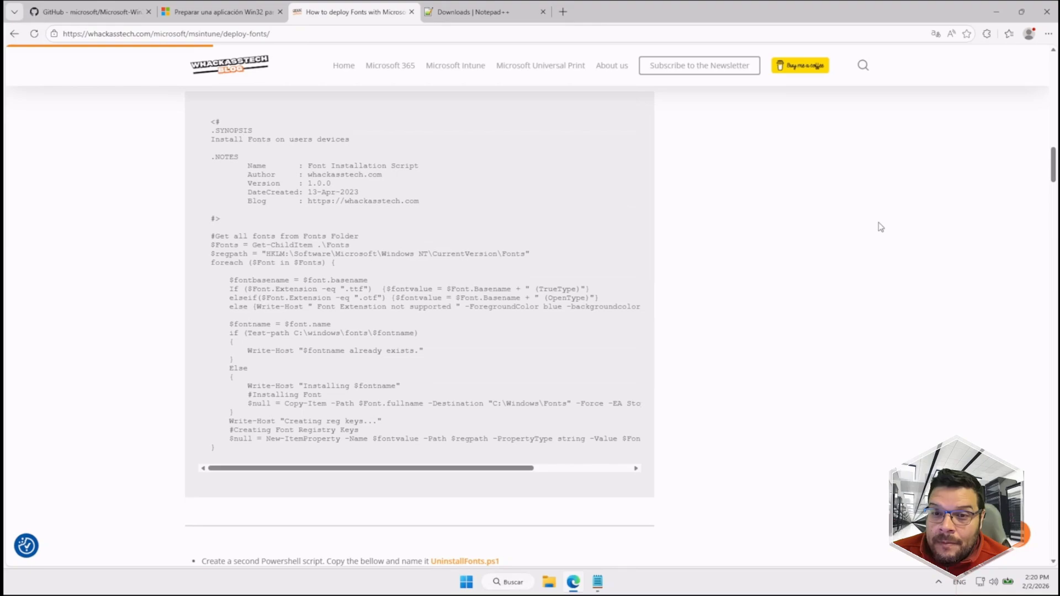
click(489, 12)
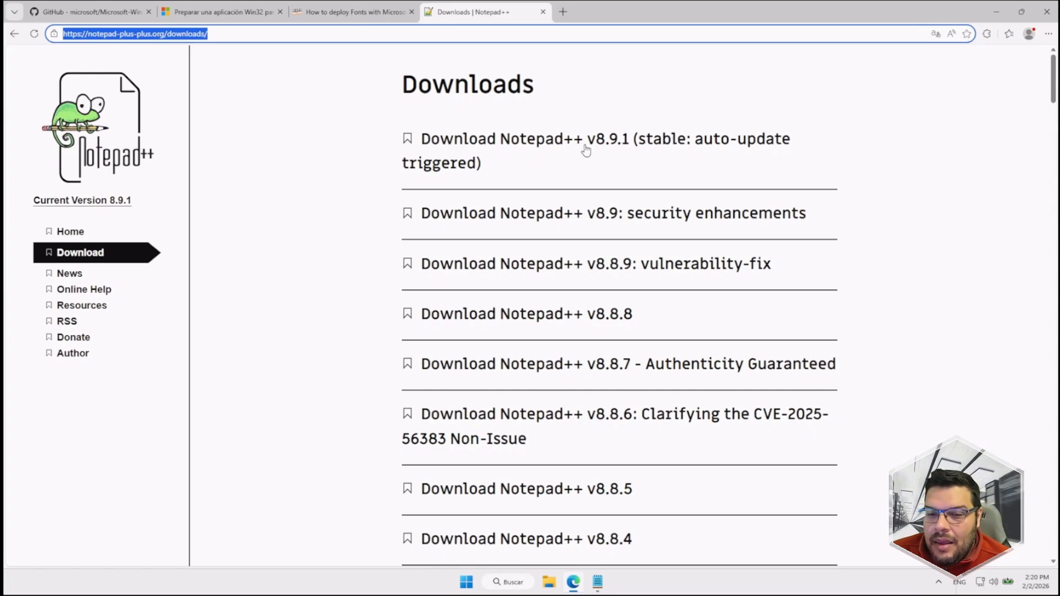
click(239, 35)
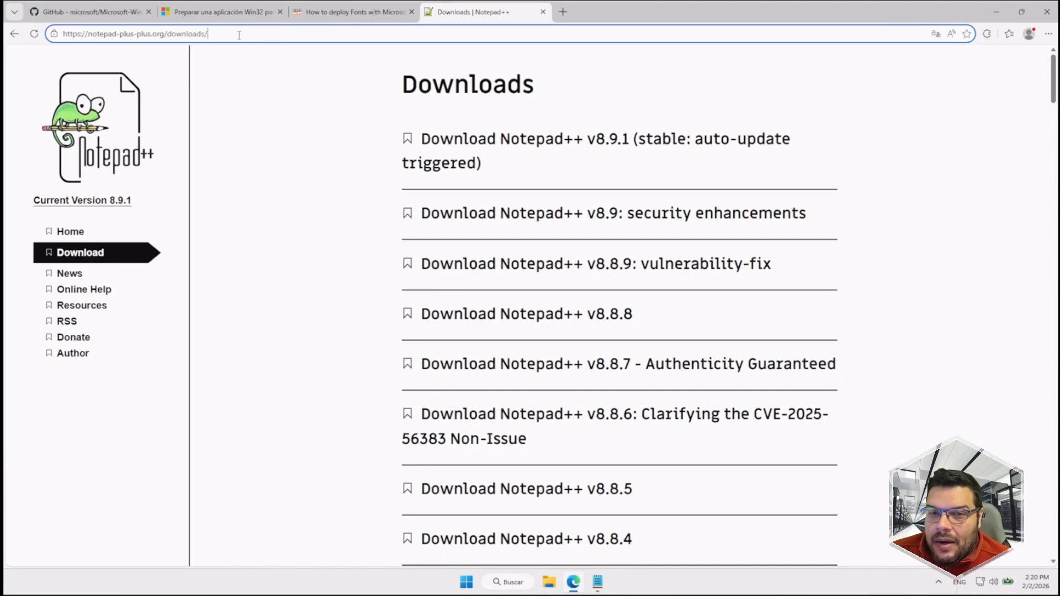
click(356, 11)
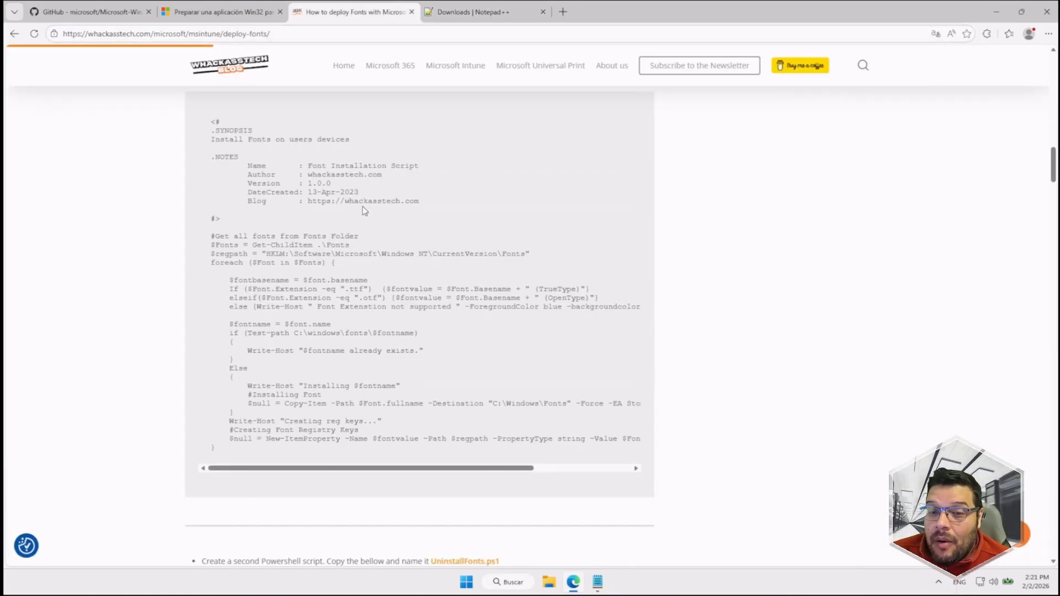
Find Notepad++ among the installed applications and launch it.
click(465, 582)
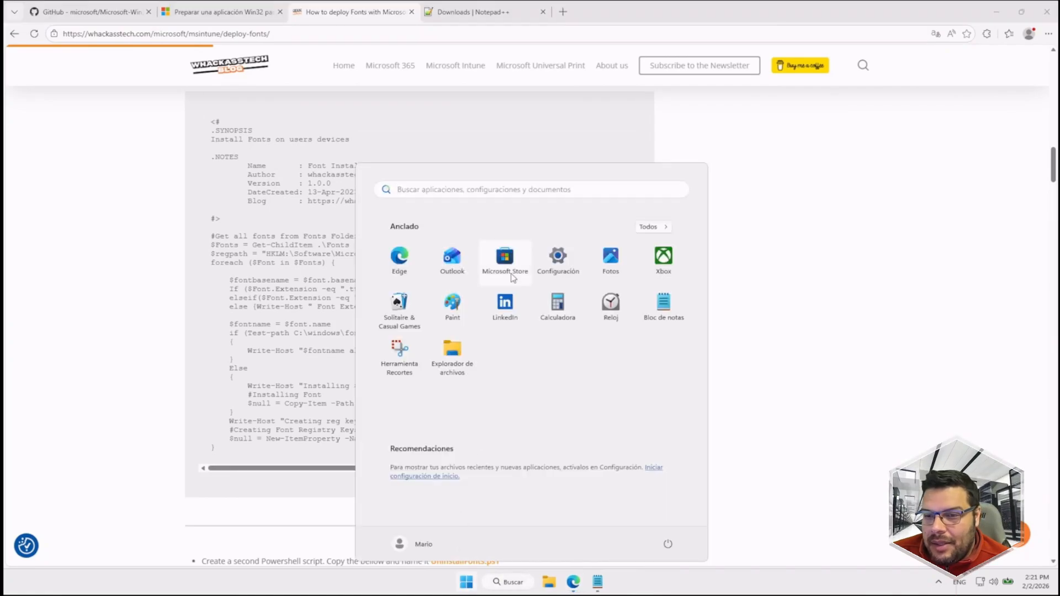
click(533, 189)
text(notepad++)
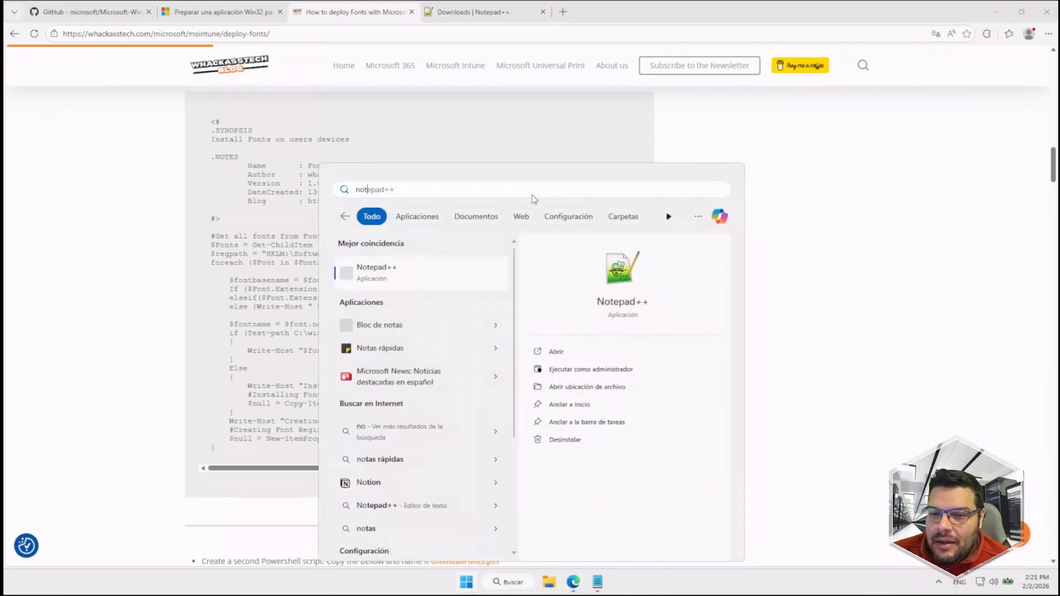
key(Return)
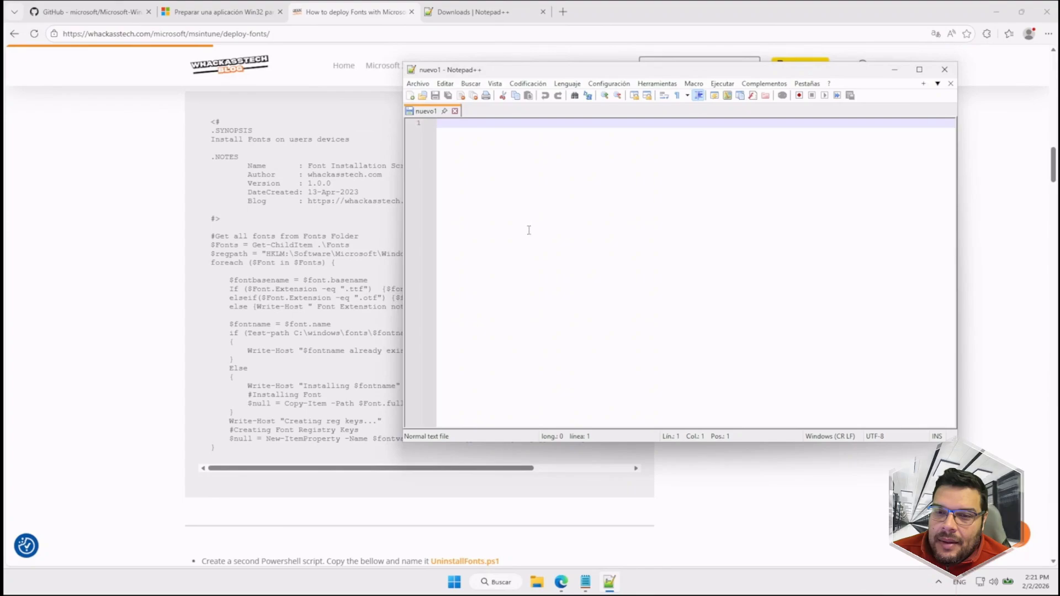
Copy the complete Font Installation Script from the article into the empty Notepad++ document.
click(114, 199)
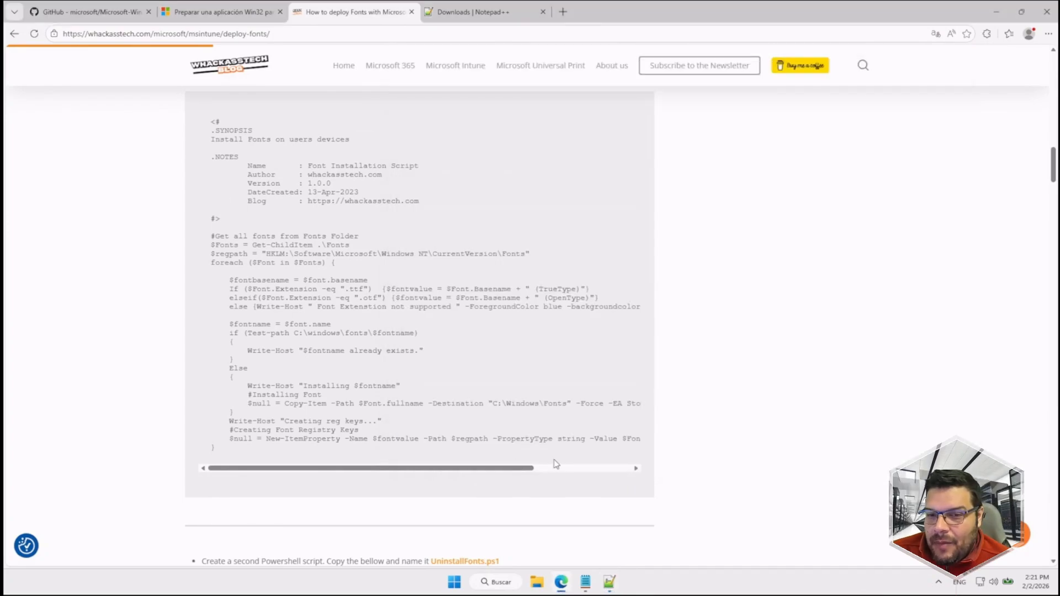
scroll(271, 461, down, 1)
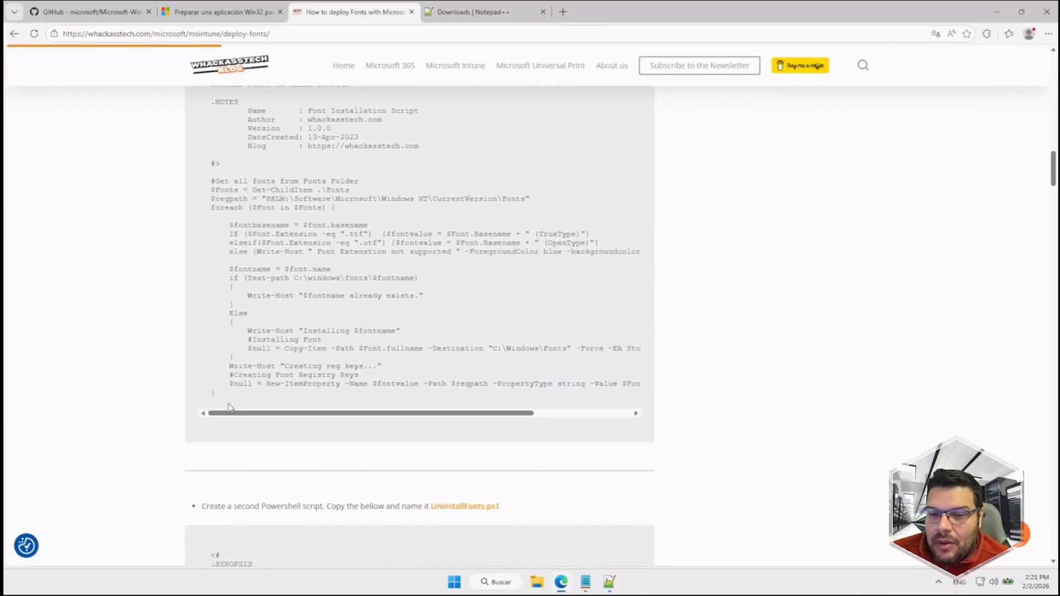
drag(231, 407, 214, 209)
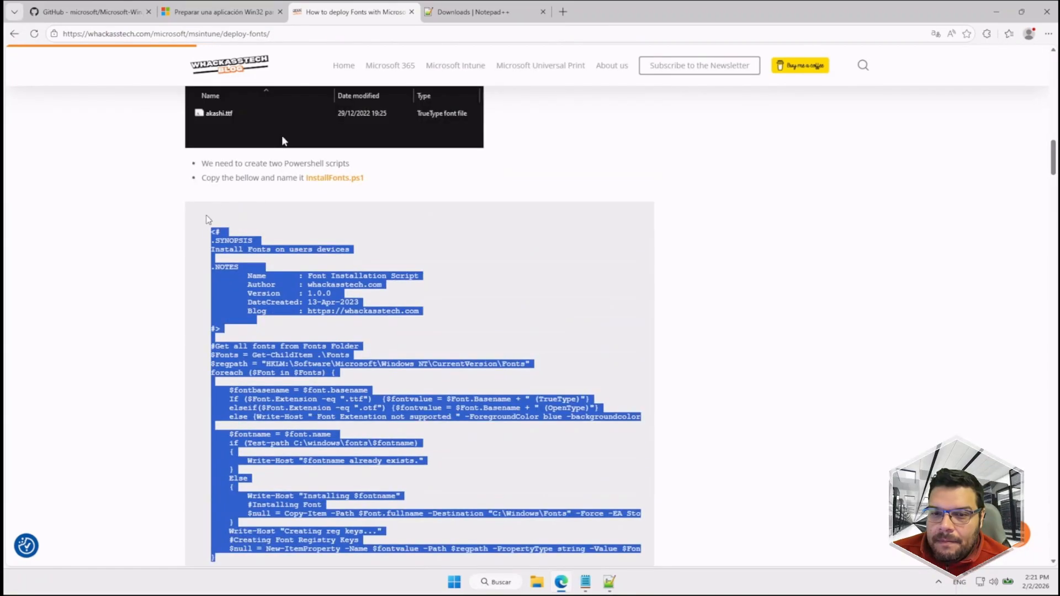
right_click(305, 306)
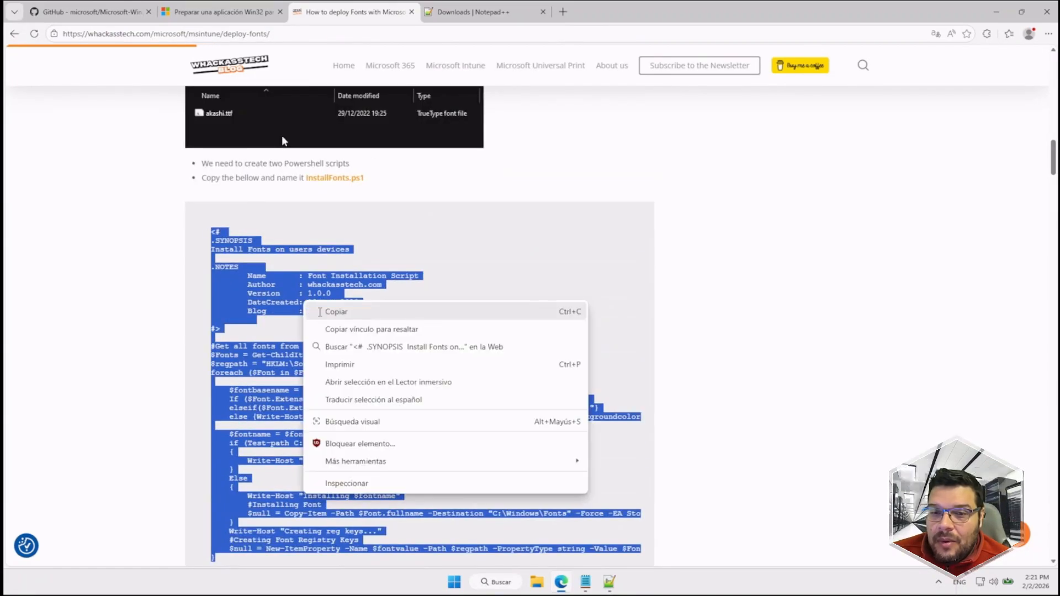
click(325, 311)
click(610, 582)
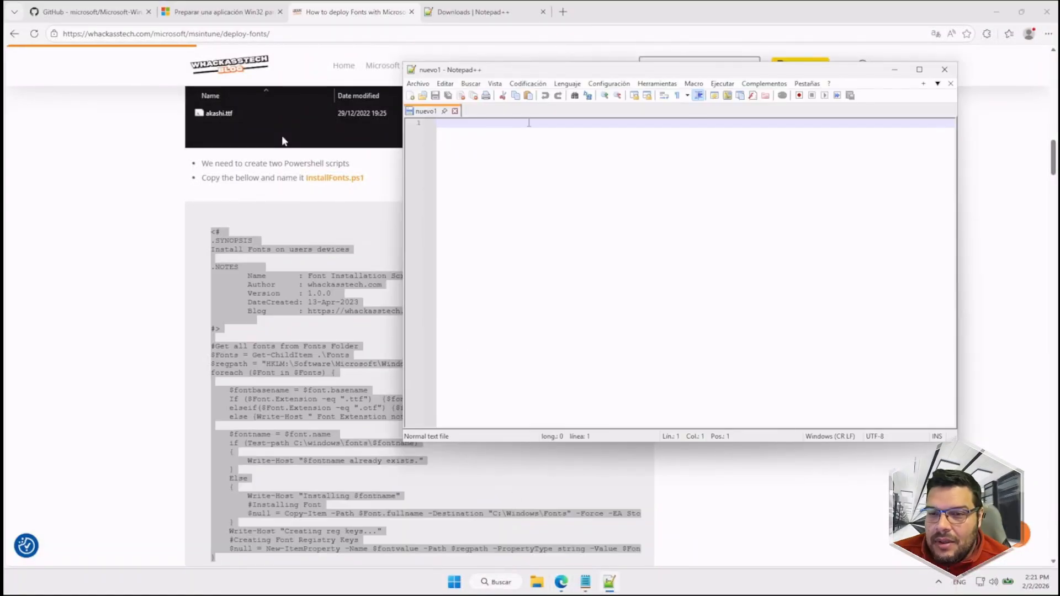
key(ctrl+v)
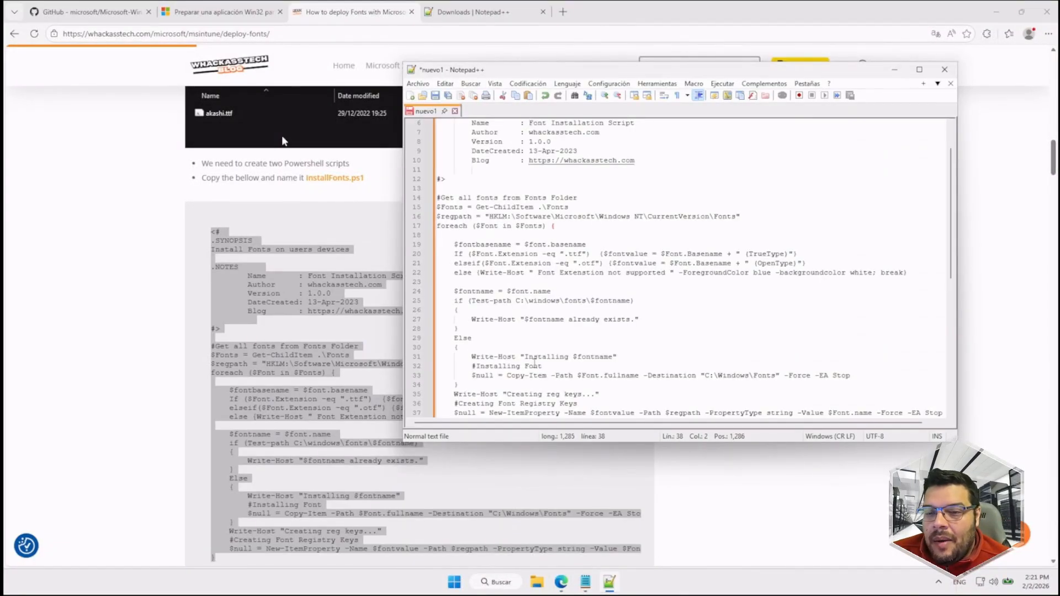
Check the pasted installation script and add a new line after its closing brace.
scroll(535, 363, up, 2)
click(493, 160)
click(493, 237)
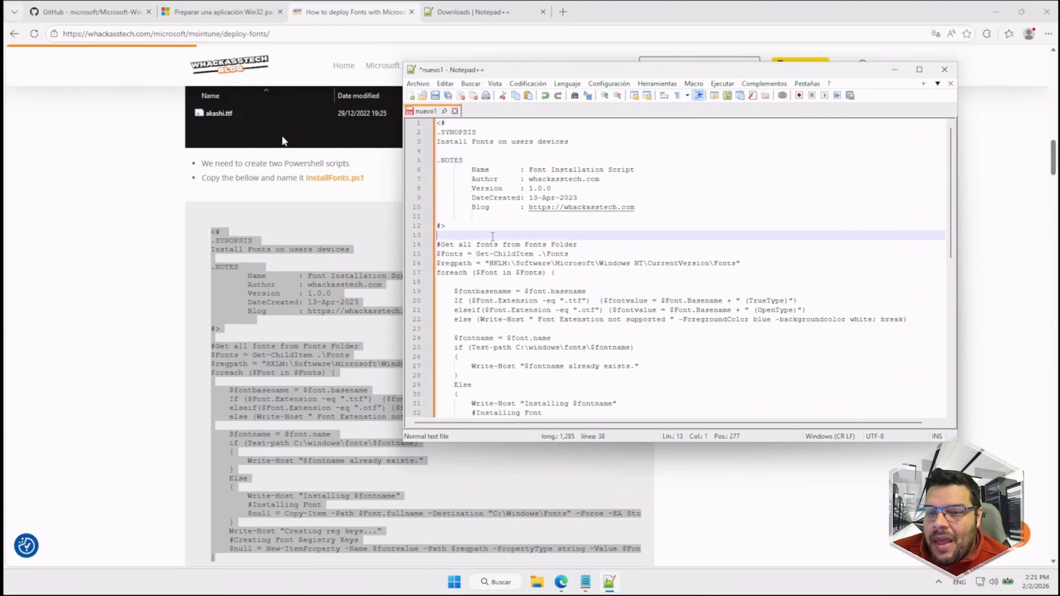
scroll(499, 258, down, 7)
click(520, 312)
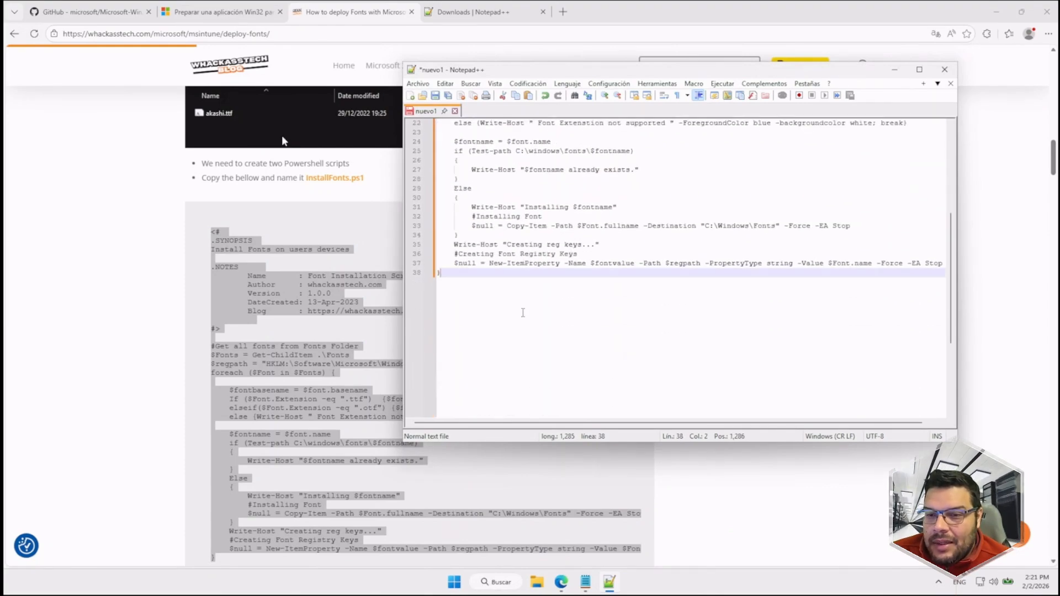
key(Return)
scroll(520, 312, up, 7)
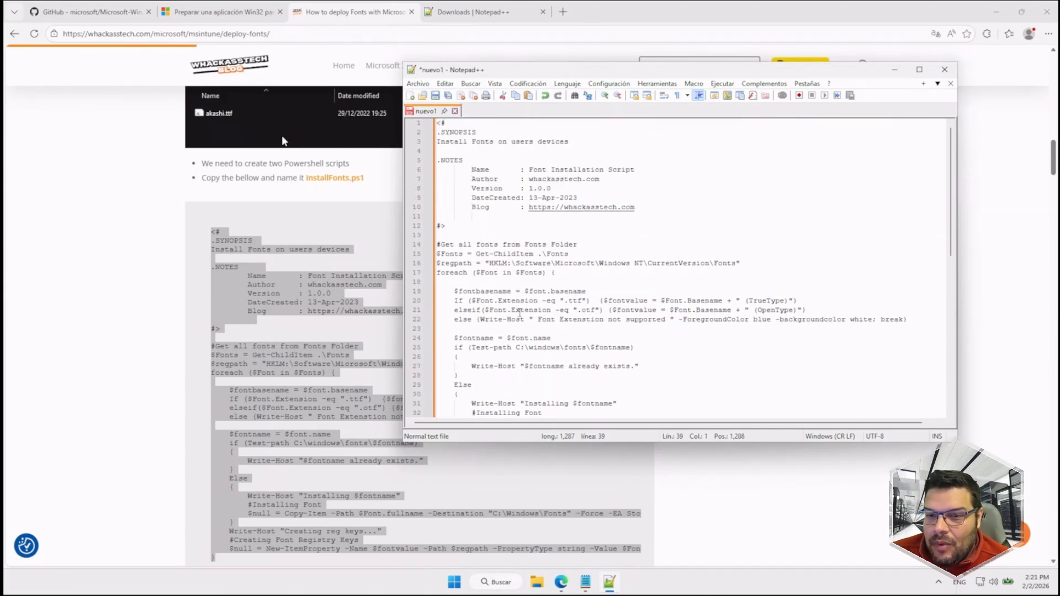
Save the installation script to the desktop as InstalarFuentes.ps1 and close the file.
click(417, 83)
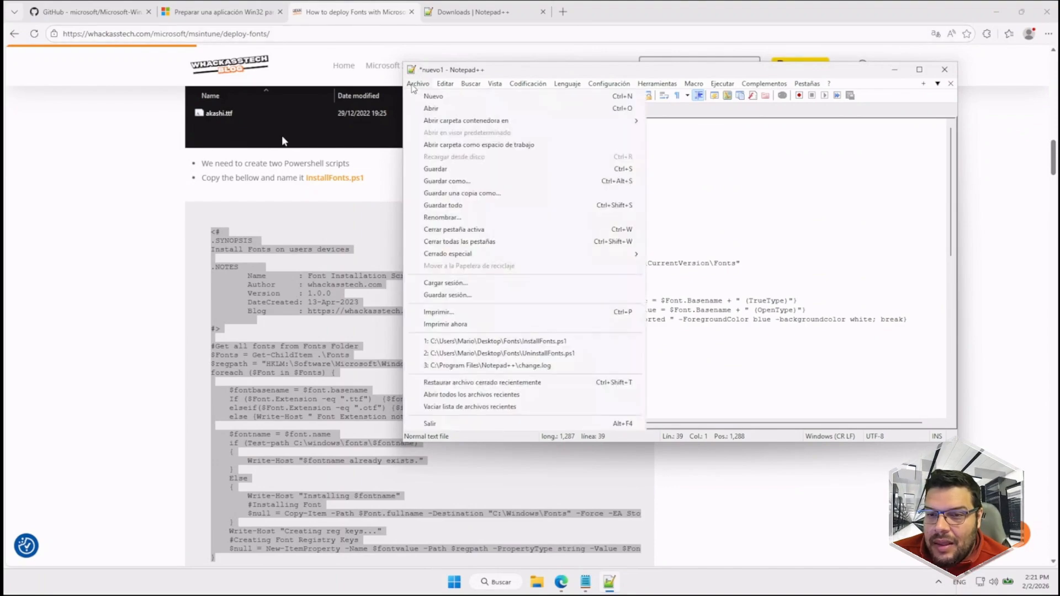
click(434, 169)
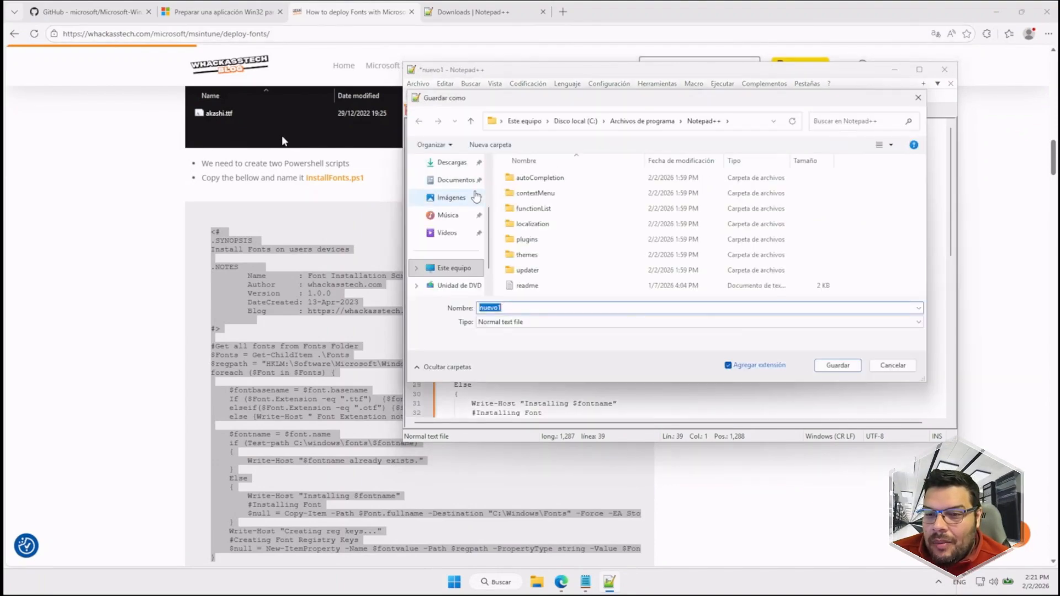
scroll(444, 269, up, 3)
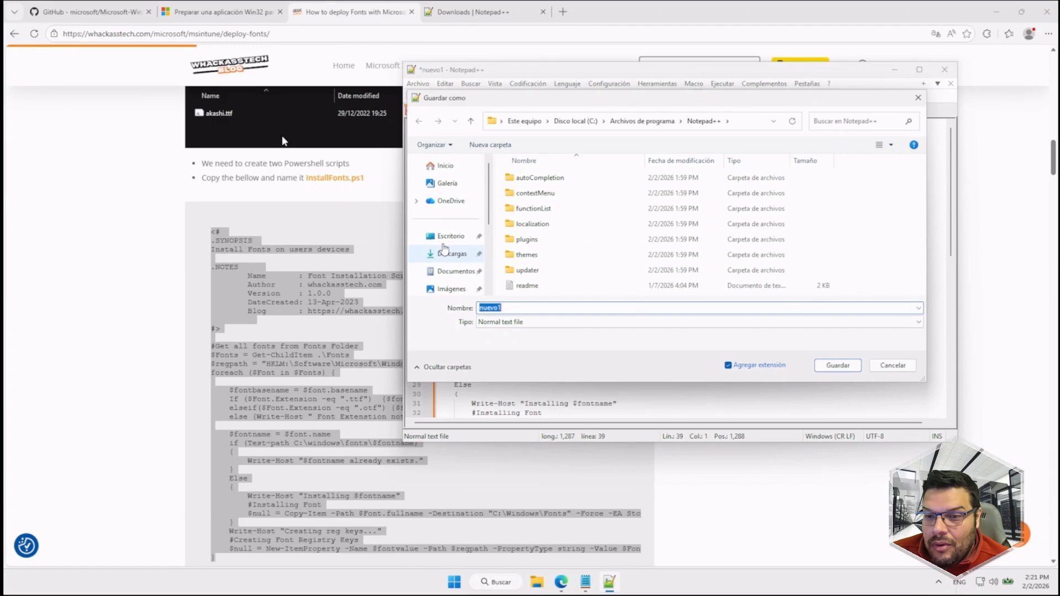
click(448, 237)
click(511, 327)
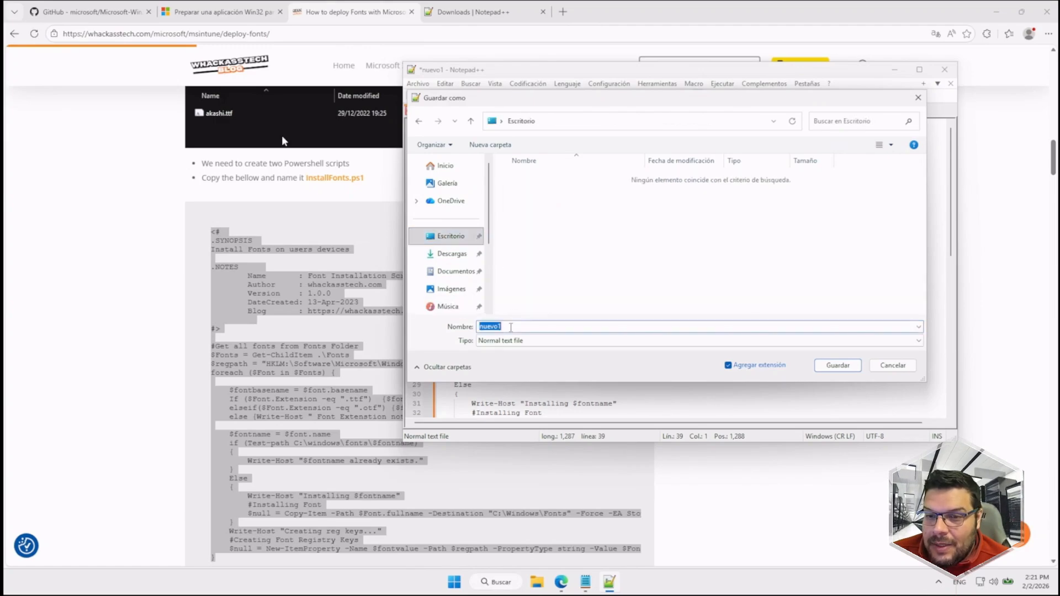
text(Install)
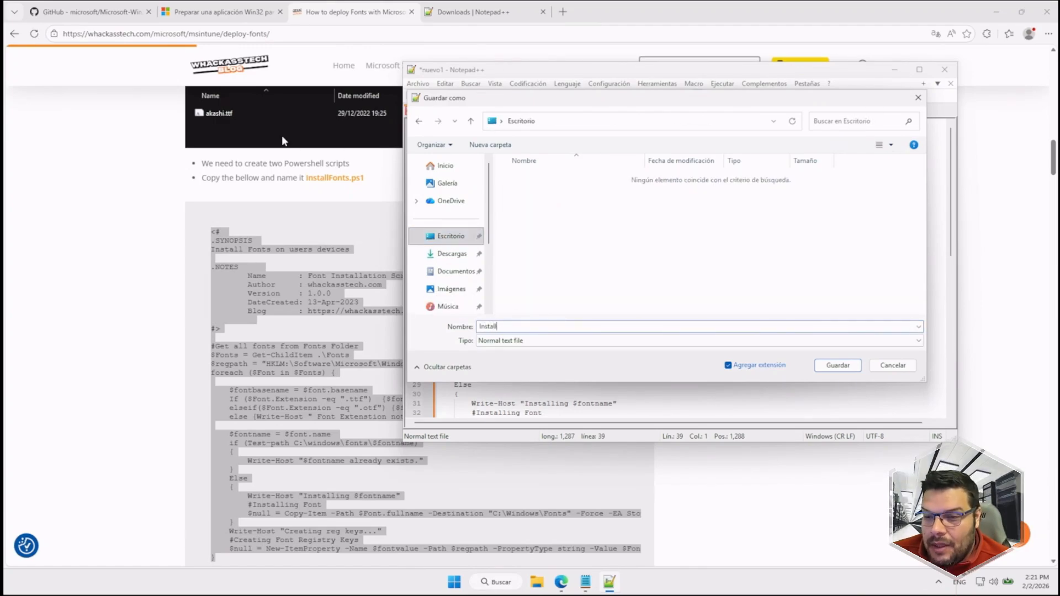
text(ar)
text(Fuentes)
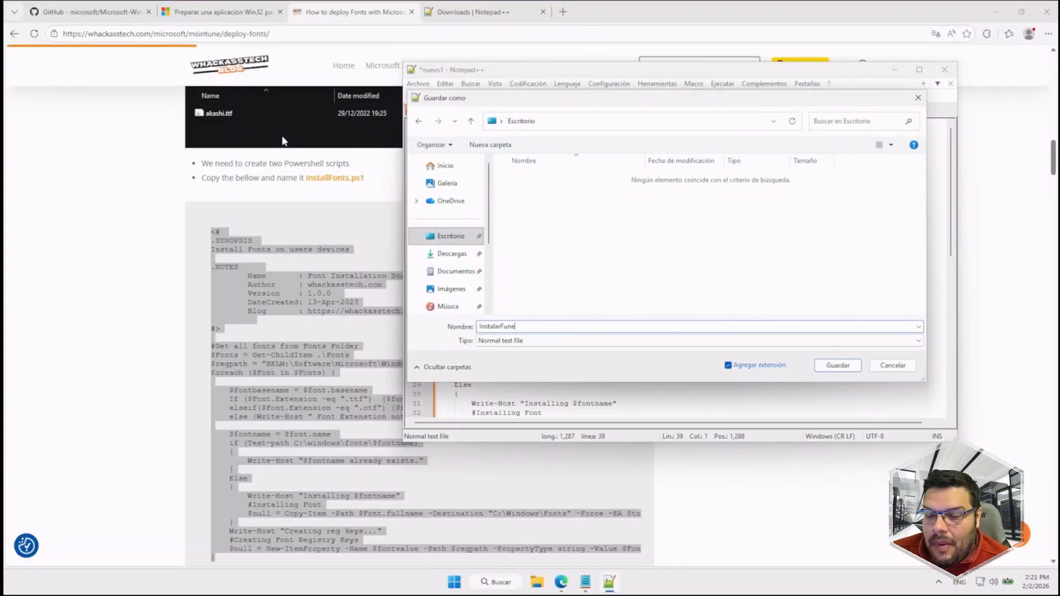
text(.ps1)
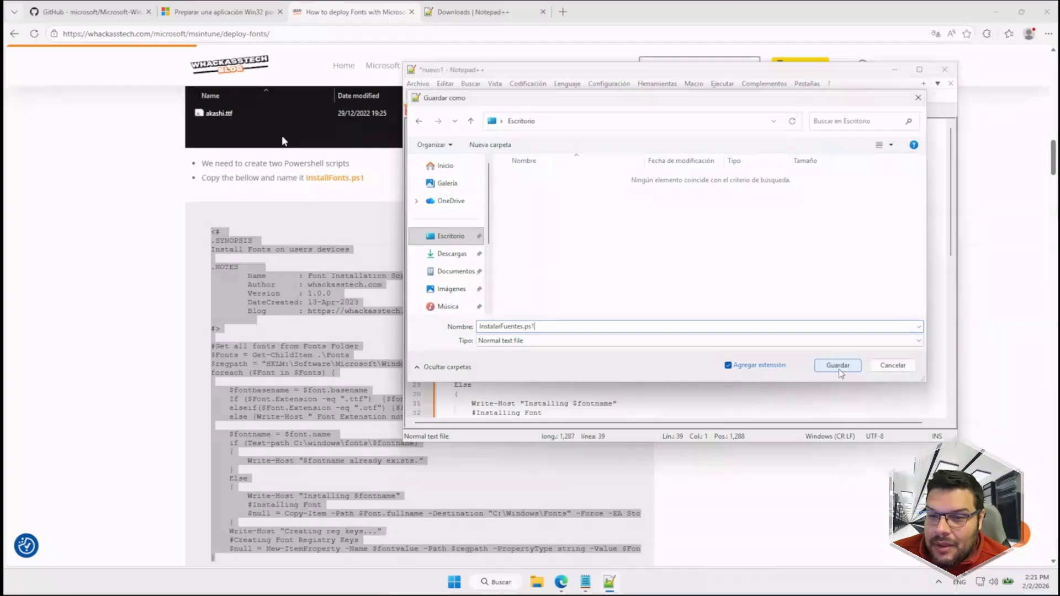
click(838, 366)
scroll(721, 318, up, 3)
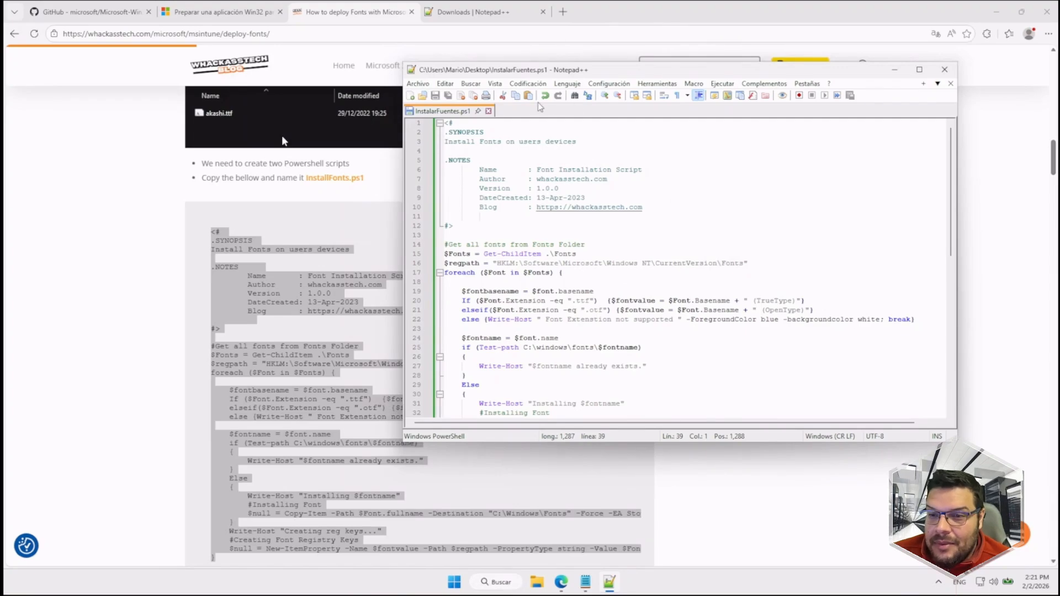
click(490, 113)
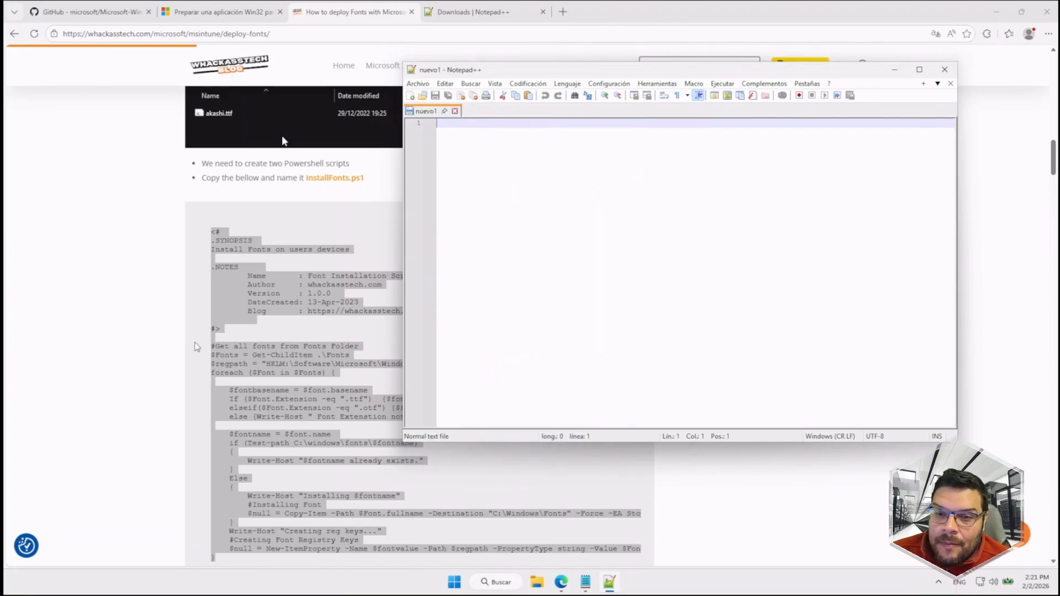
Copy the complete Font Uninstallation Script from the article's UninstallFonts.ps1 section.
click(253, 405)
scroll(253, 406, down, 9)
scroll(254, 406, down, 2)
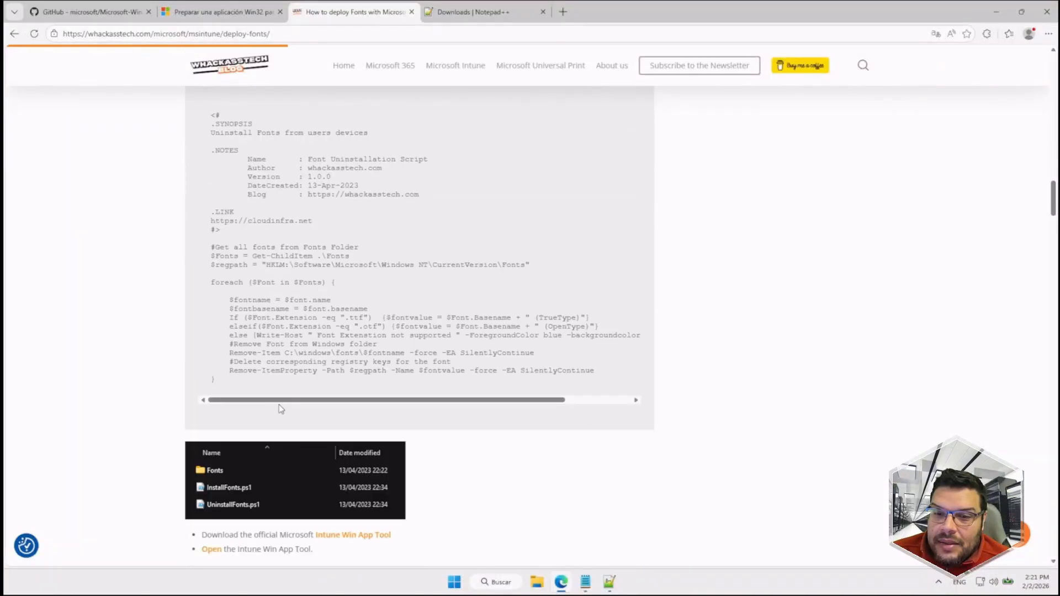
drag(219, 388, 209, 107)
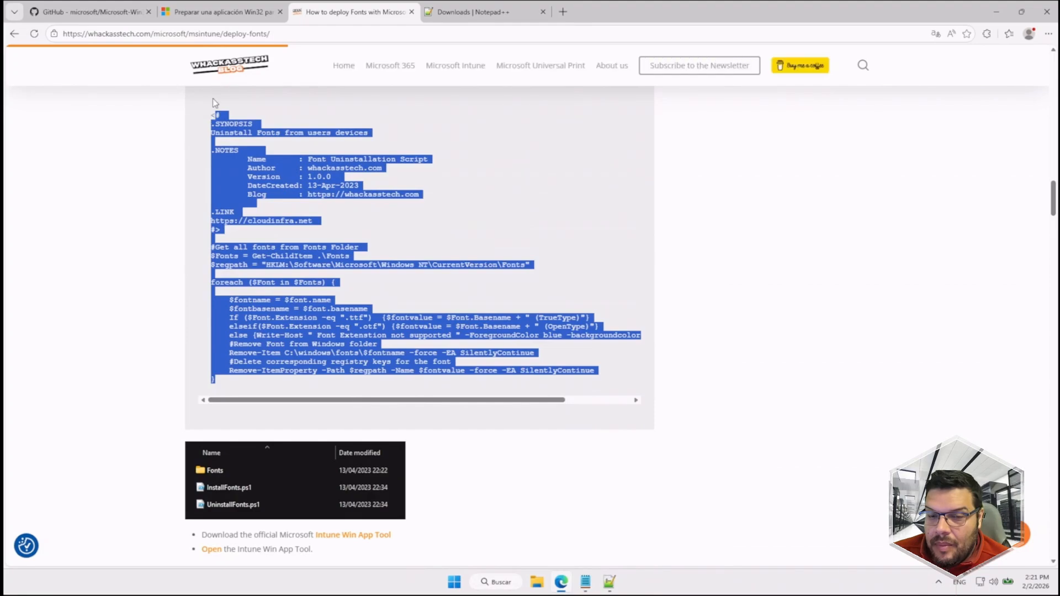
scroll(285, 245, up, 2)
right_click(285, 245)
click(420, 257)
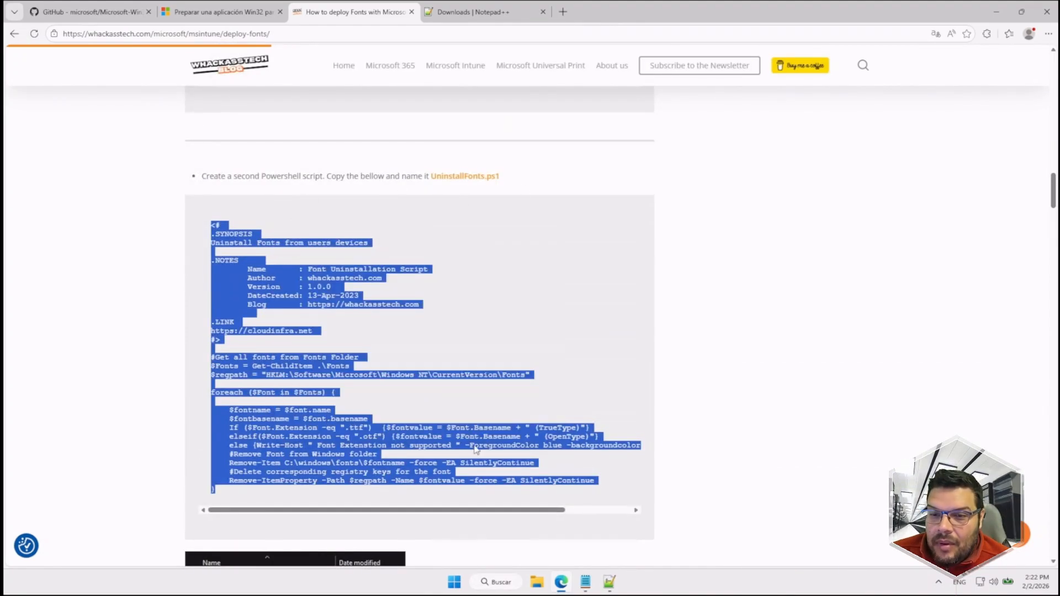
Paste the Font Uninstallation Script into the empty Notepad++ document and add a new line after its closing brace.
click(609, 582)
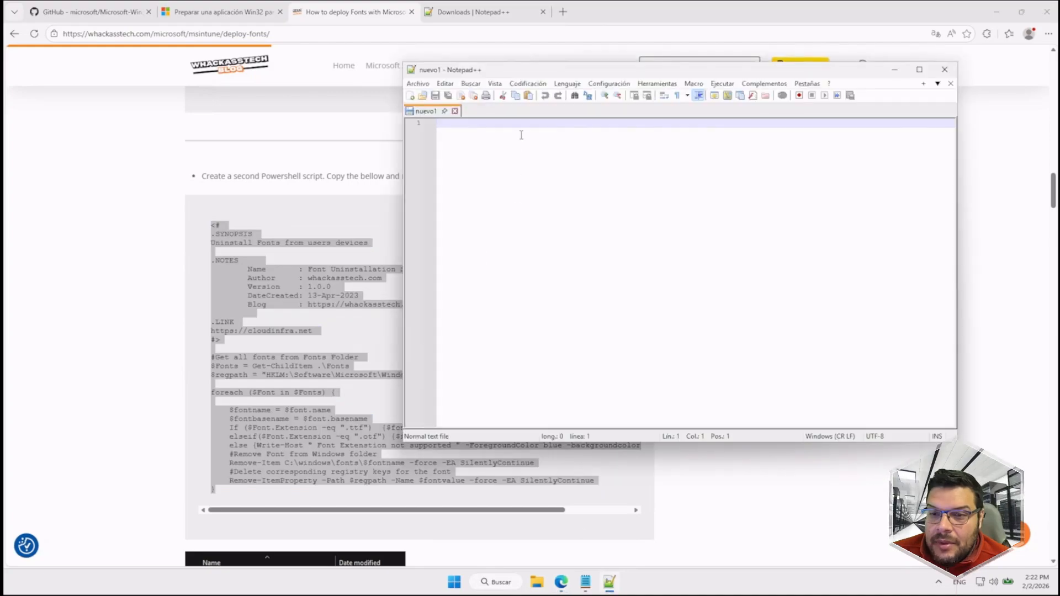
key(ctrl+v)
scroll(583, 322, down, 1)
scroll(584, 322, down, 3)
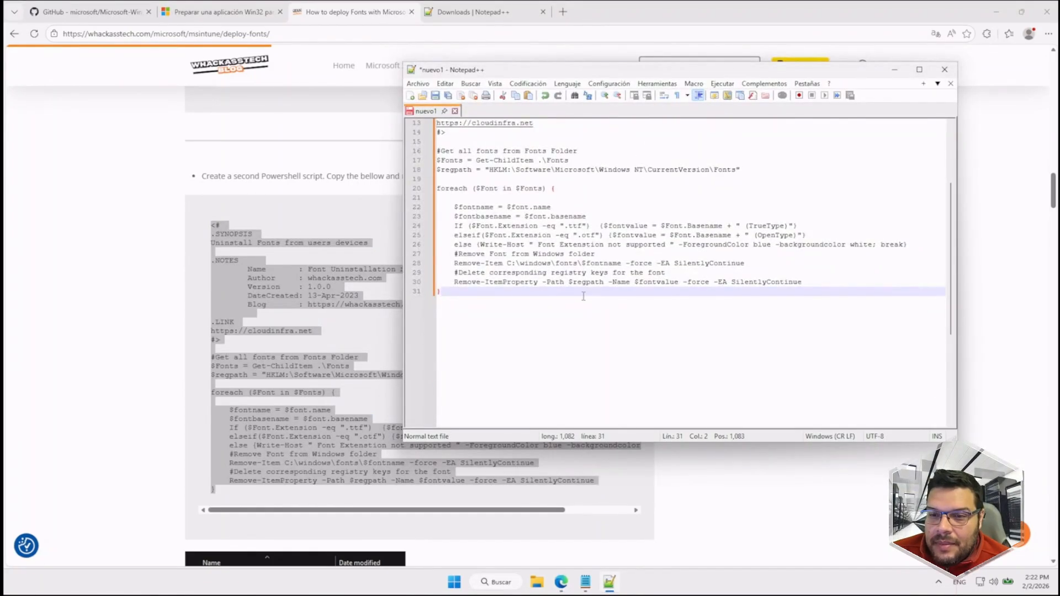
key(Return)
scroll(614, 291, up, 4)
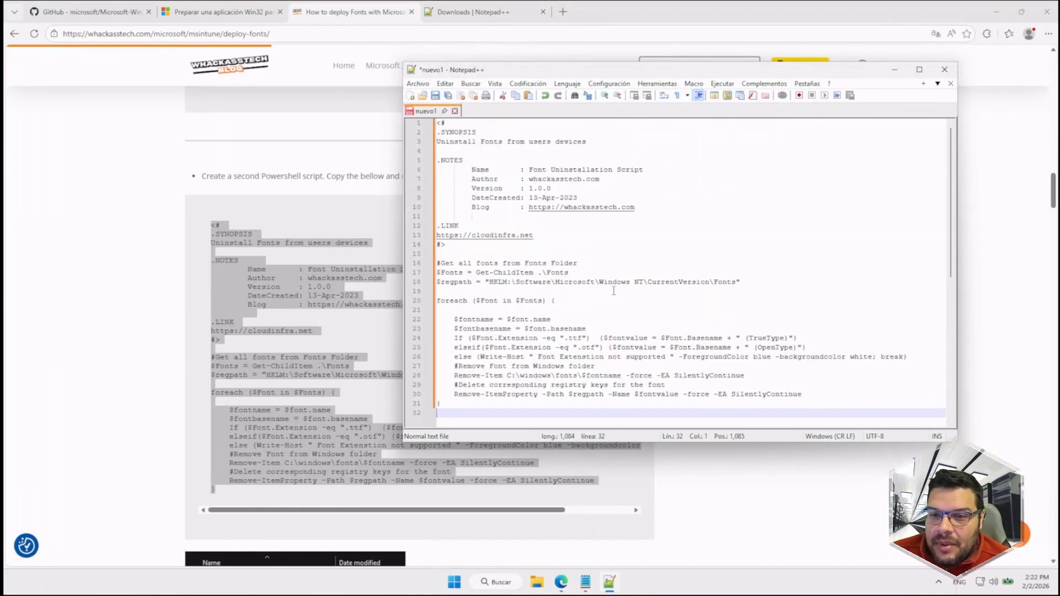
Save the uninstallation script to the desktop as desinstalarfuentes.ps1 and close Notepad++.
click(419, 85)
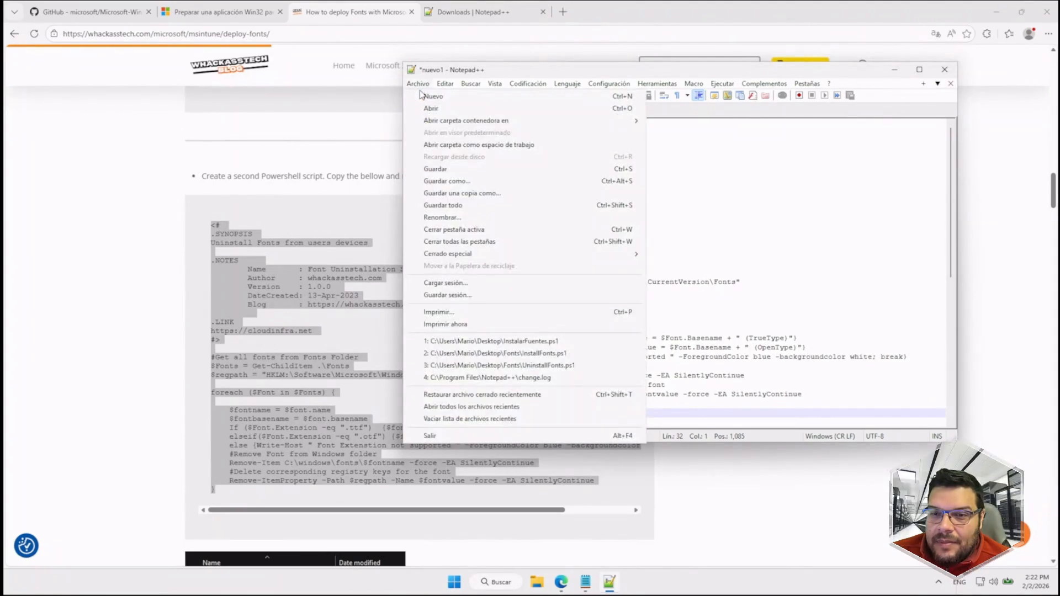
click(618, 169)
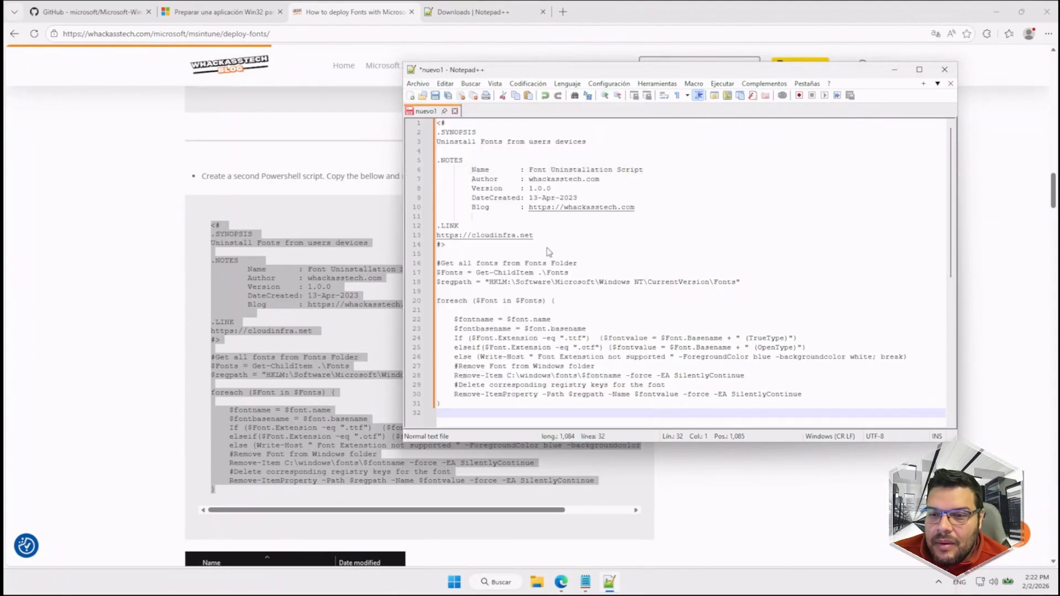
text(de)
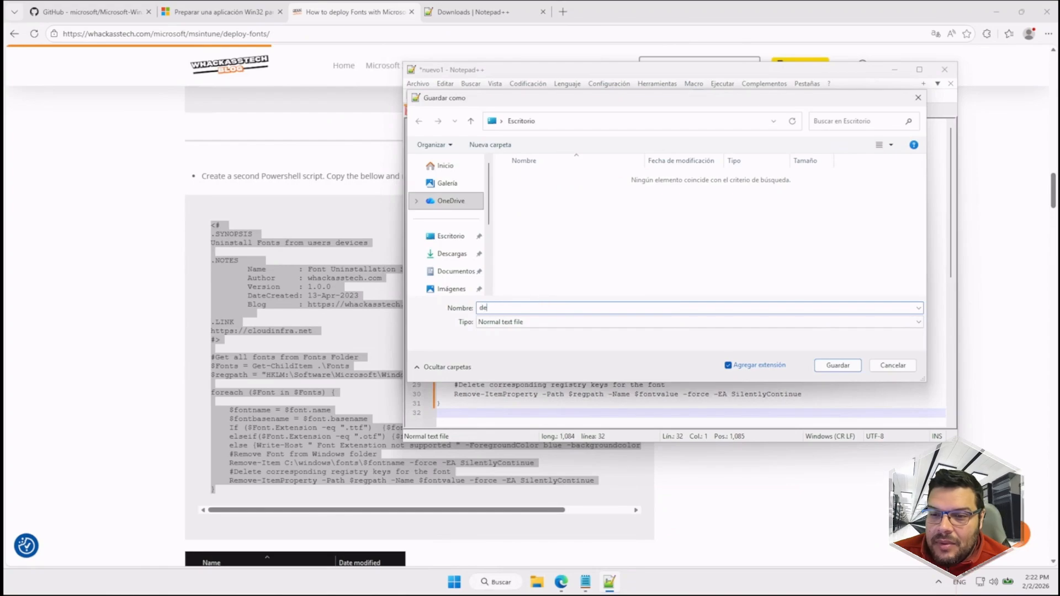
text(sinstal)
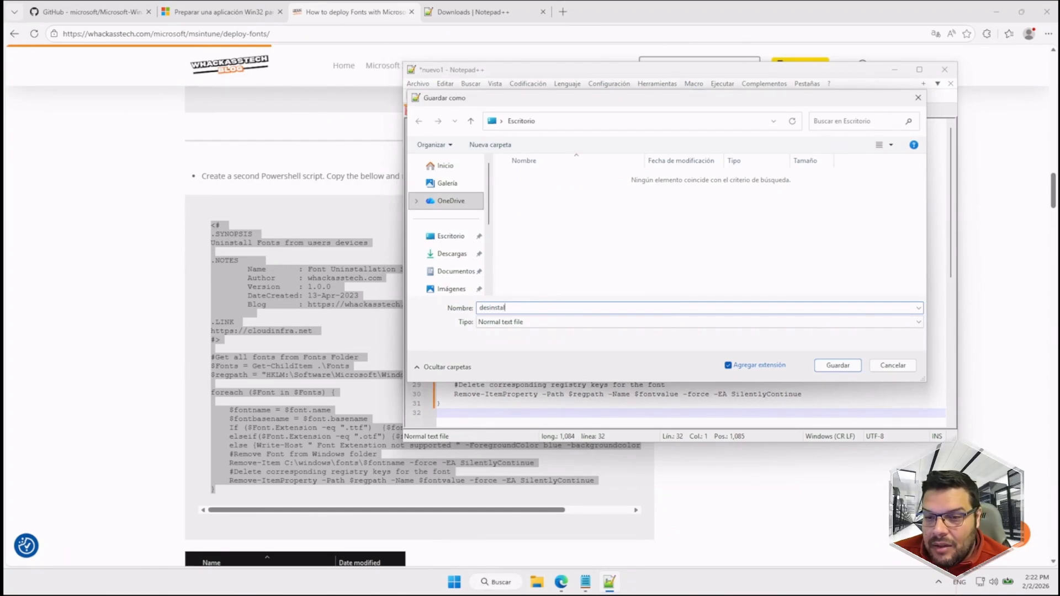
text(ar.ps1)
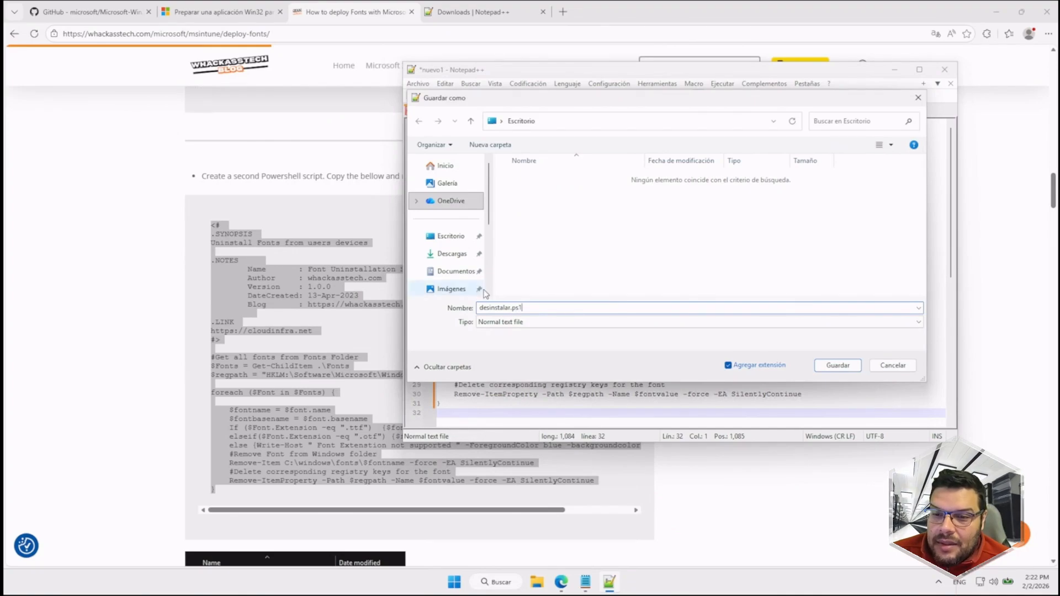
click(508, 307)
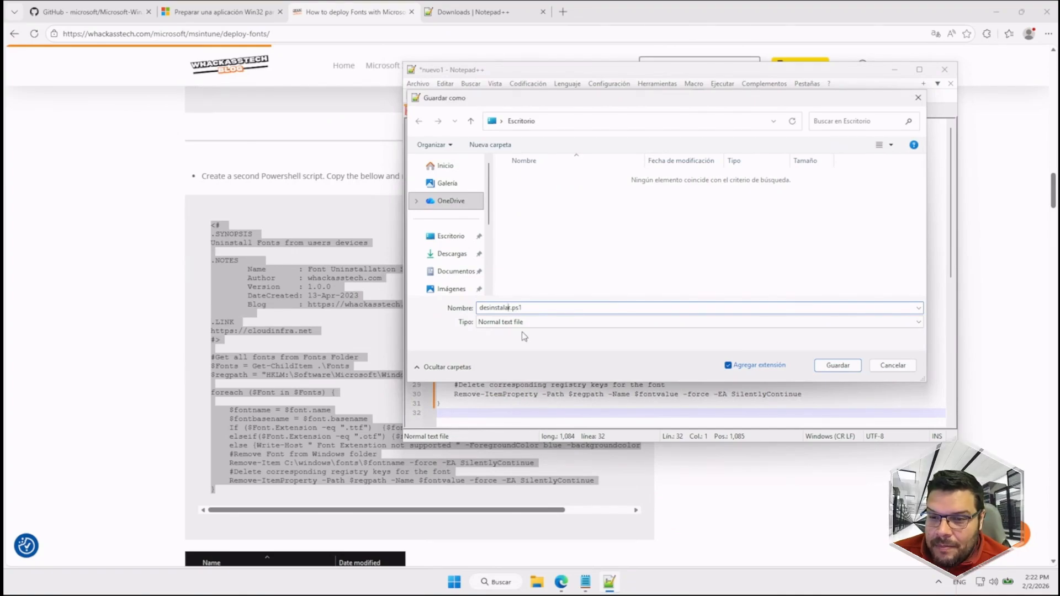
text(fuentes)
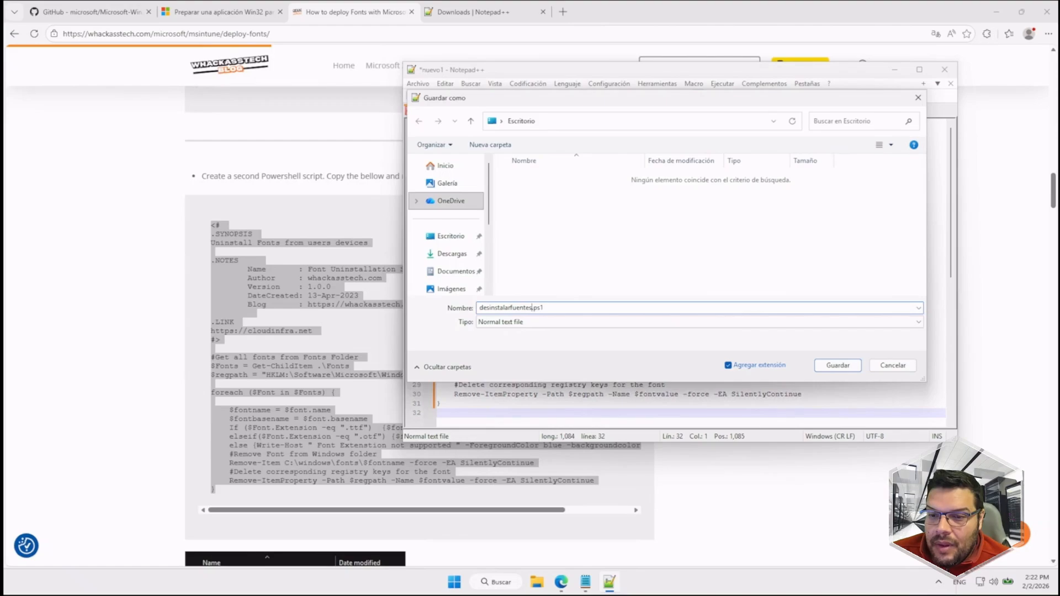
click(826, 368)
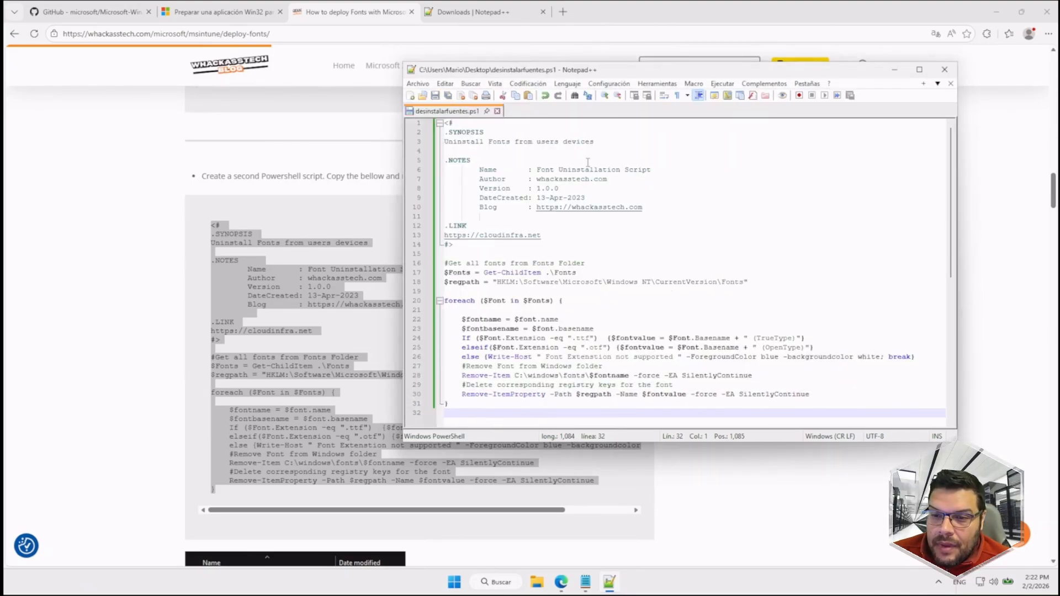
click(946, 77)
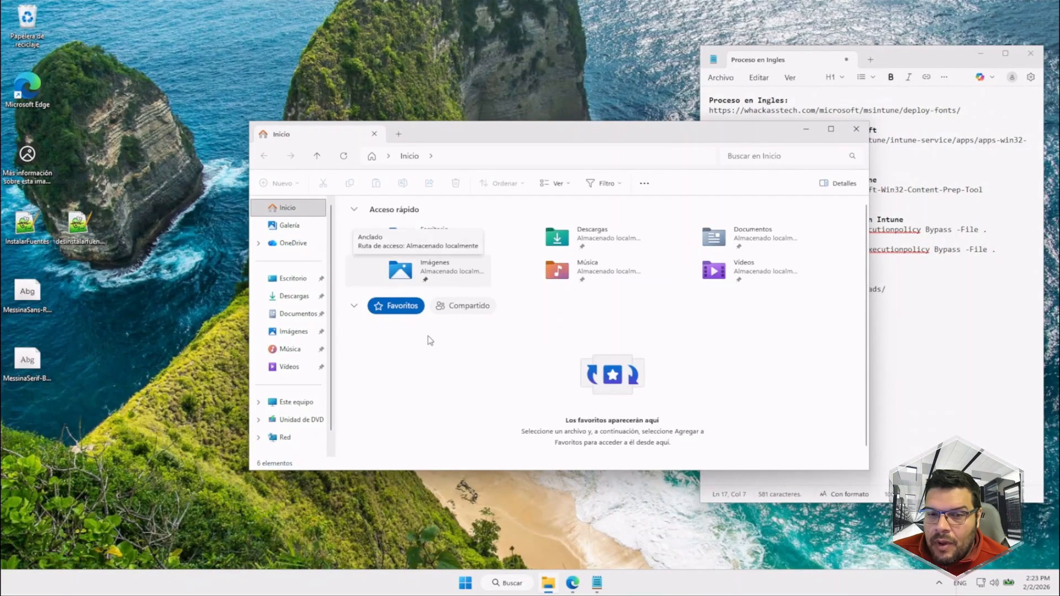
Create a folder named InstalarFuentes at the root of the C: drive in File Explorer.
click(312, 407)
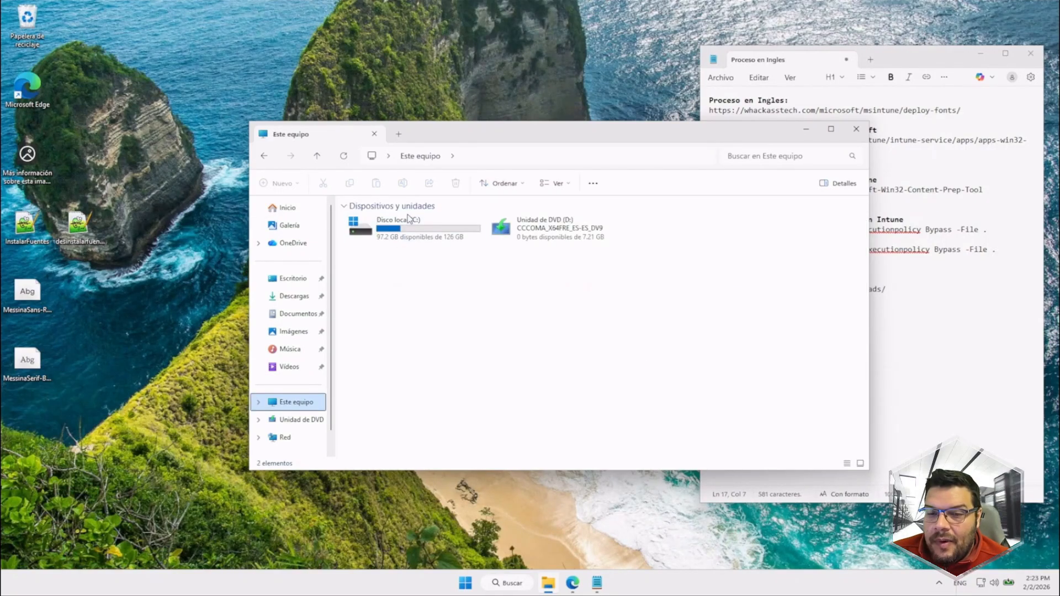
double_click(408, 224)
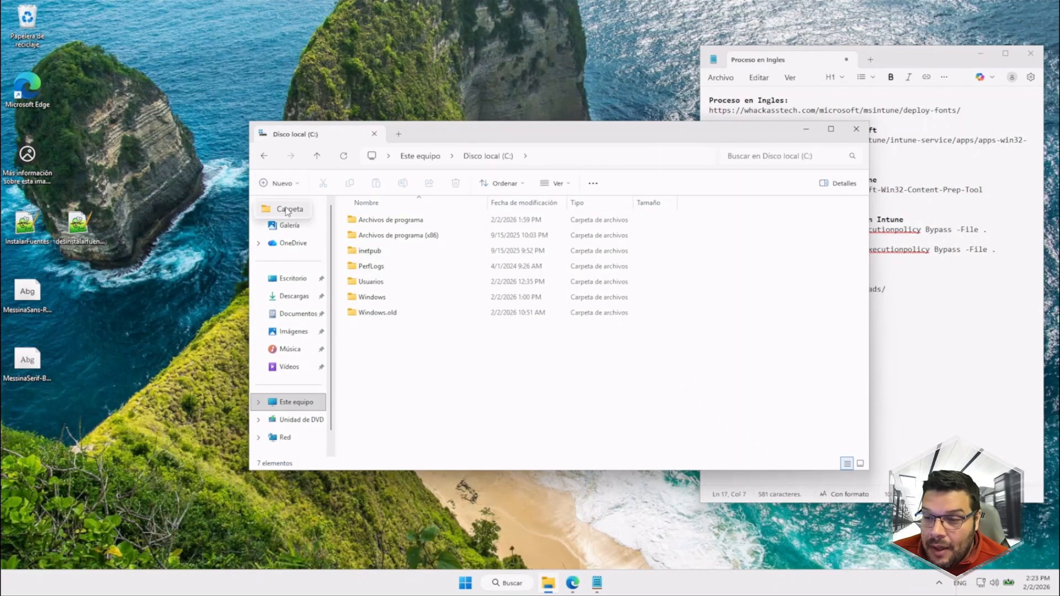
key(ctrl+shift+n)
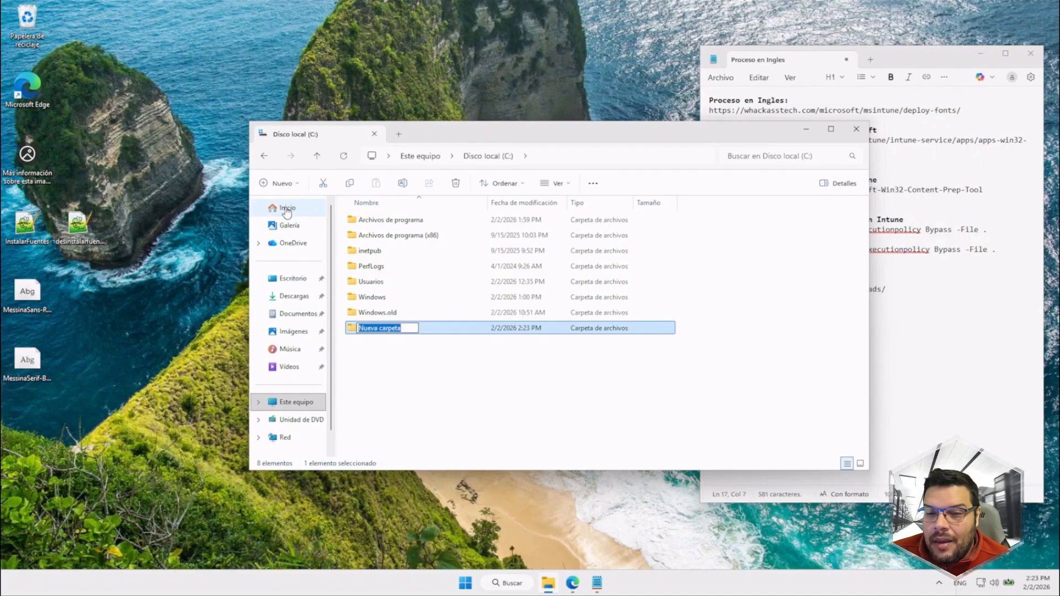
text(Instal)
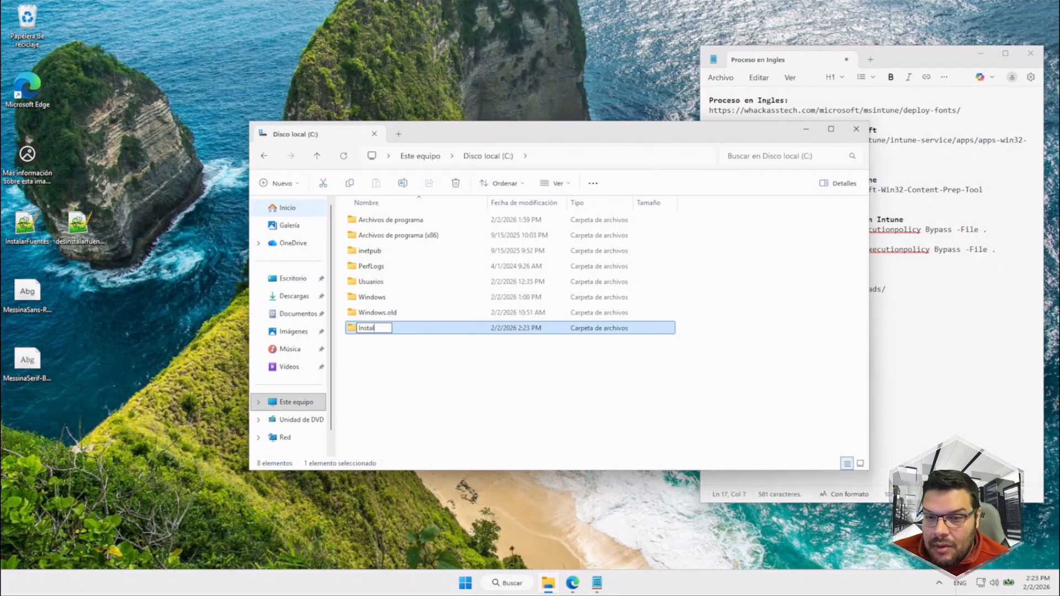
text(arFuentes)
key(Return)
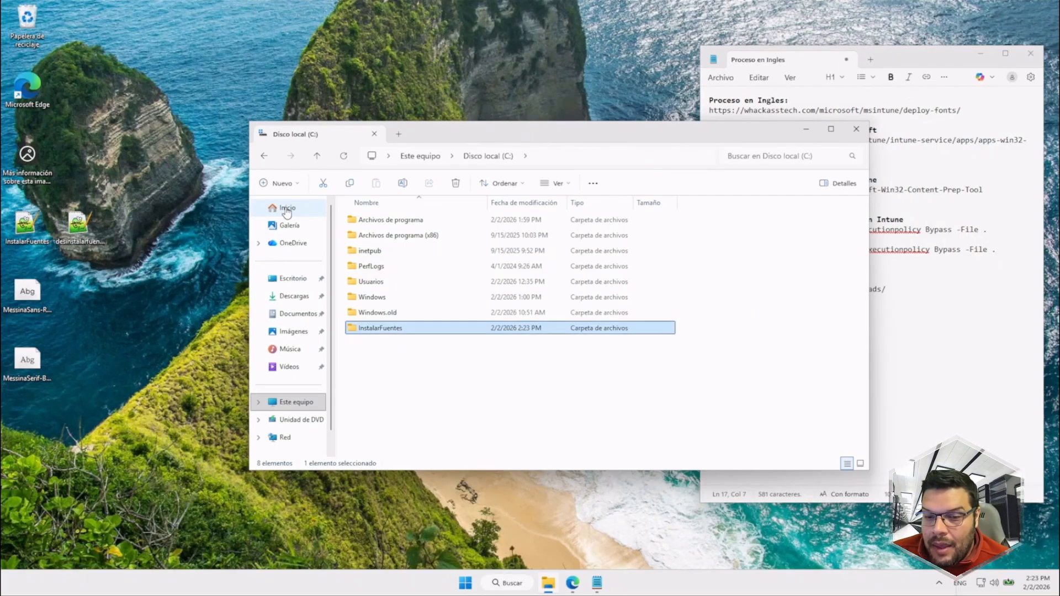
Create a second folder named SalidaFuentes at the root of the C: drive.
click(363, 342)
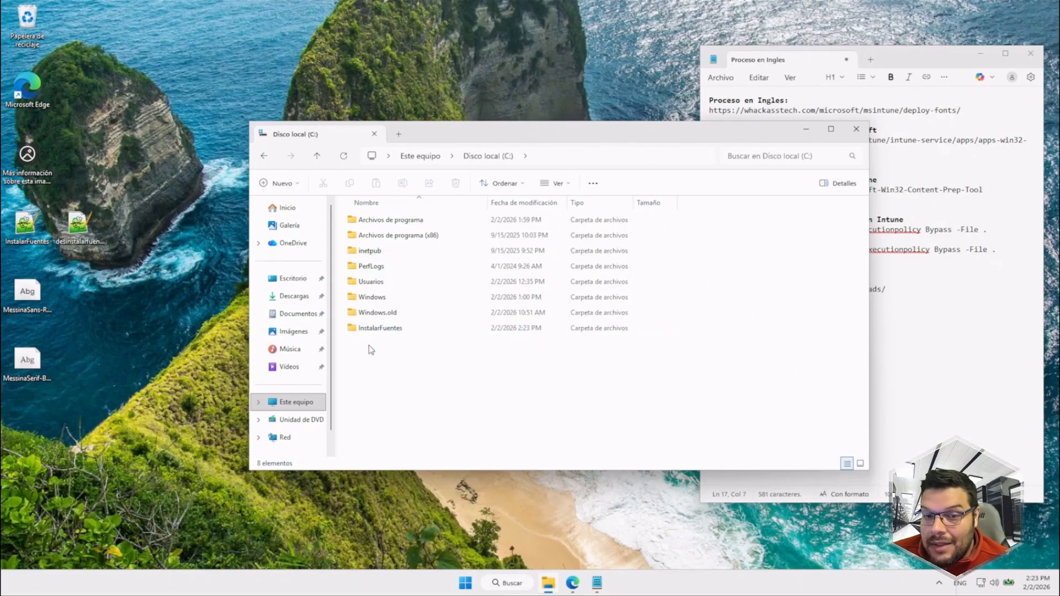
right_click(370, 349)
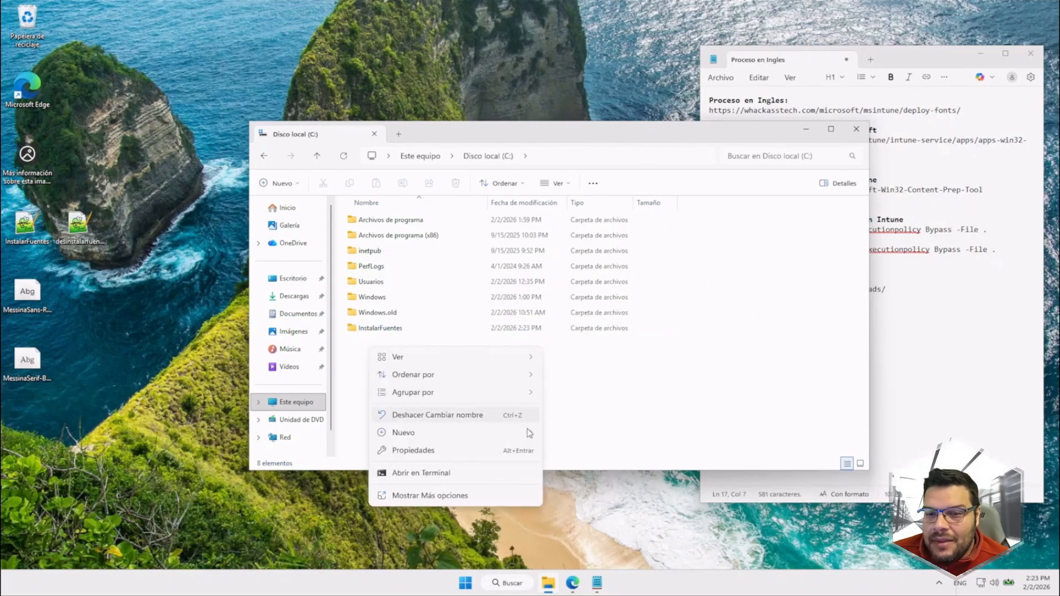
mouse_move(523, 436)
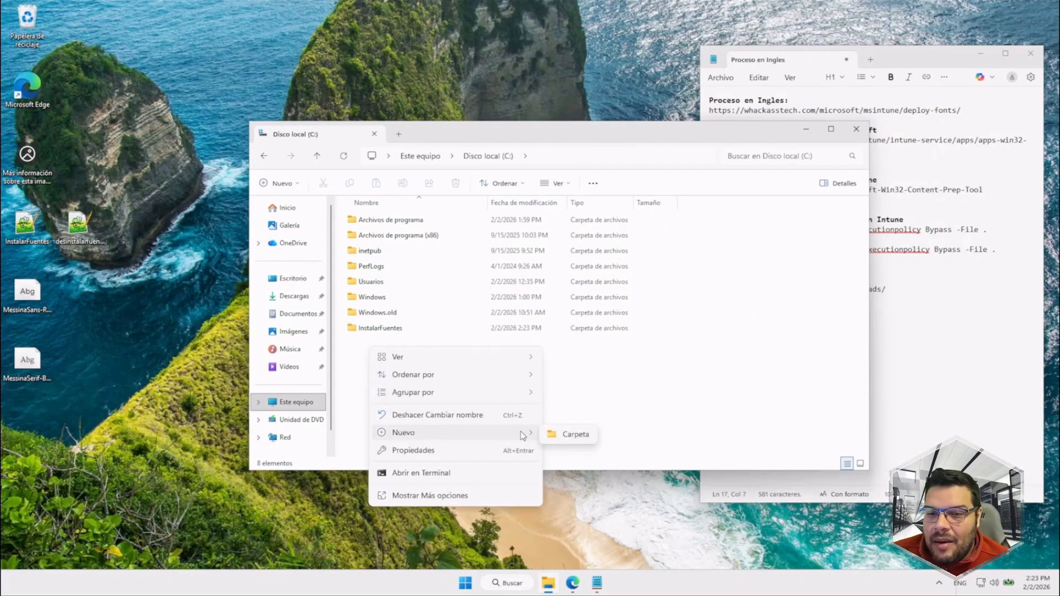
click(550, 435)
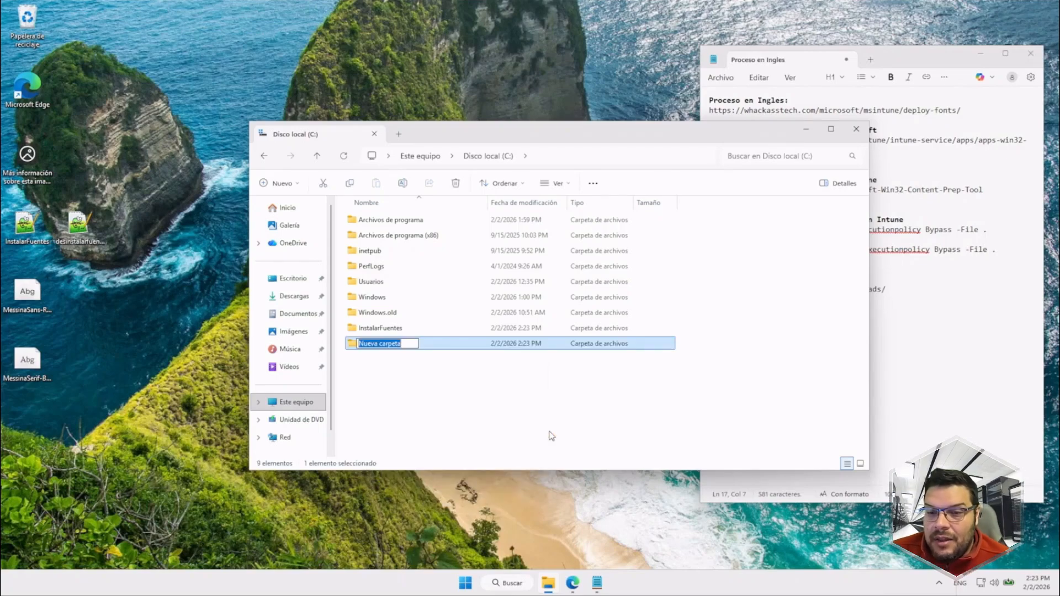
text(S)
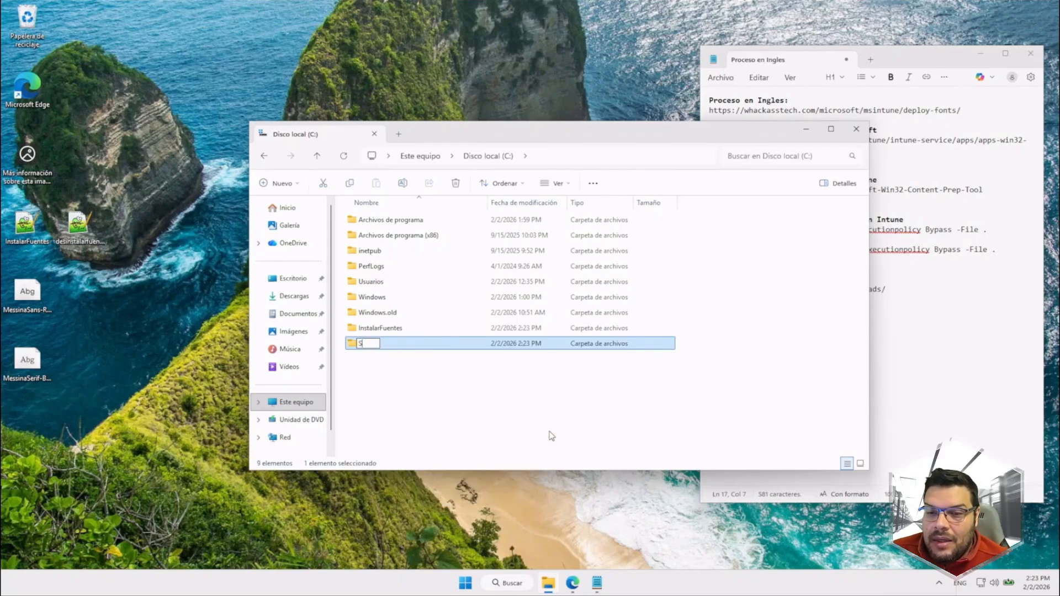
text(alidaFuentes)
key(Return)
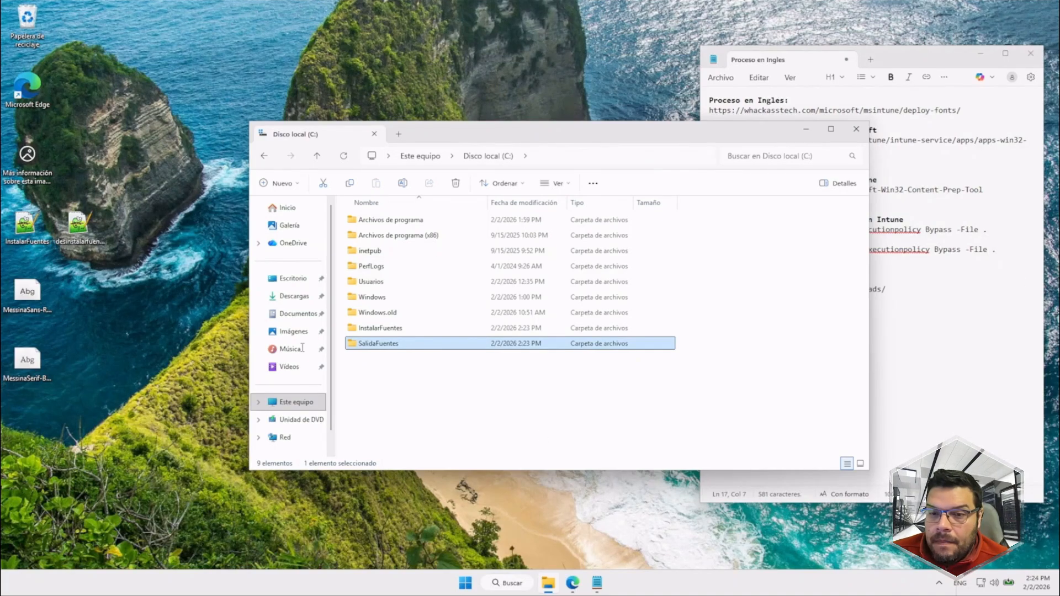
Move the InstalarFuentes and desinstalarfuentes scripts from the desktop into the C:\InstalarFuentes folder.
click(364, 330)
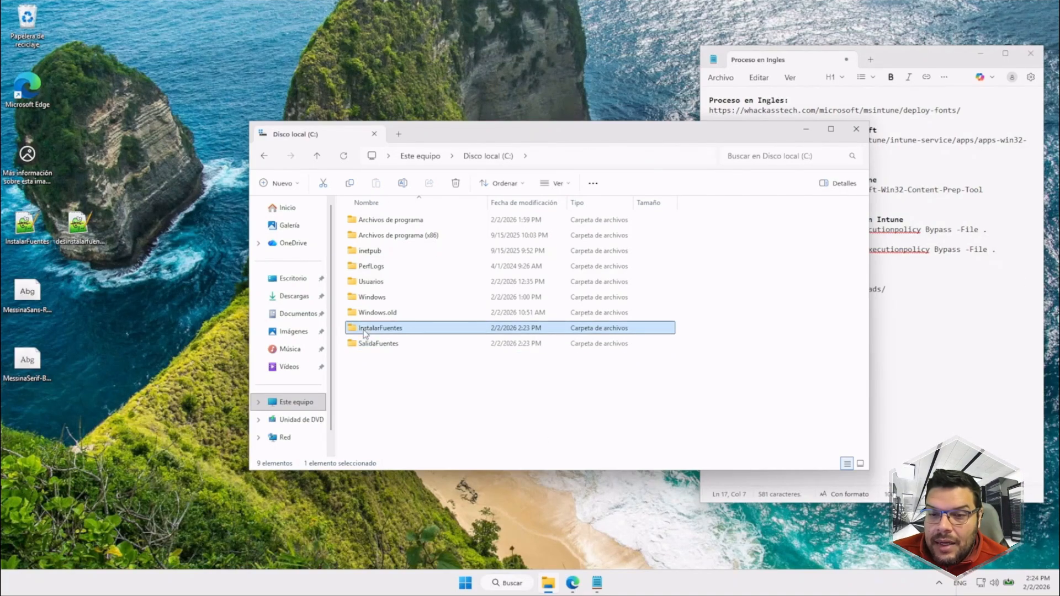
double_click(364, 330)
drag(170, 210, 17, 241)
click(72, 300)
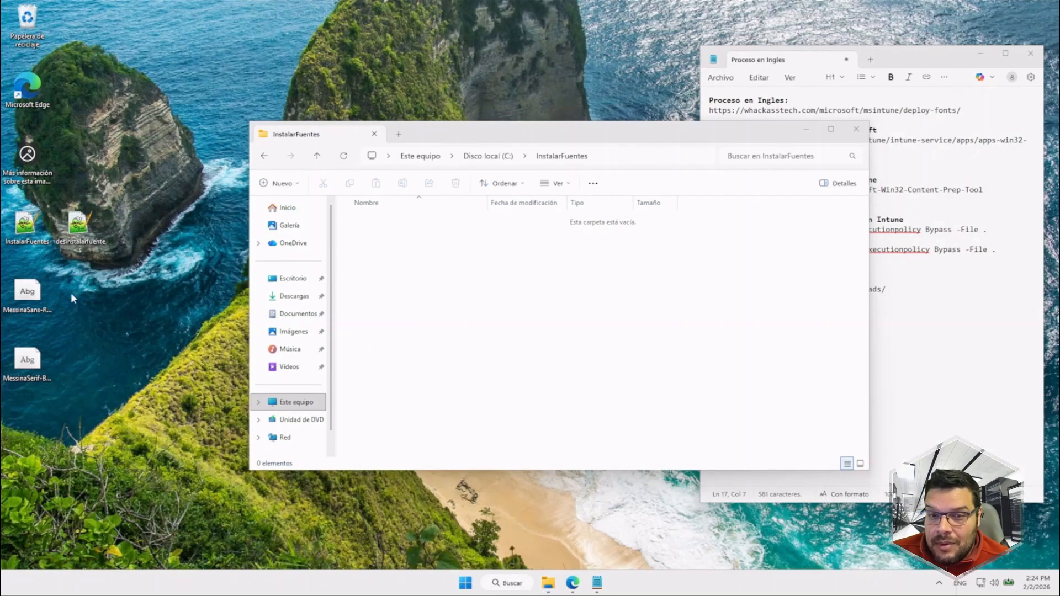
drag(47, 343, 4, 382)
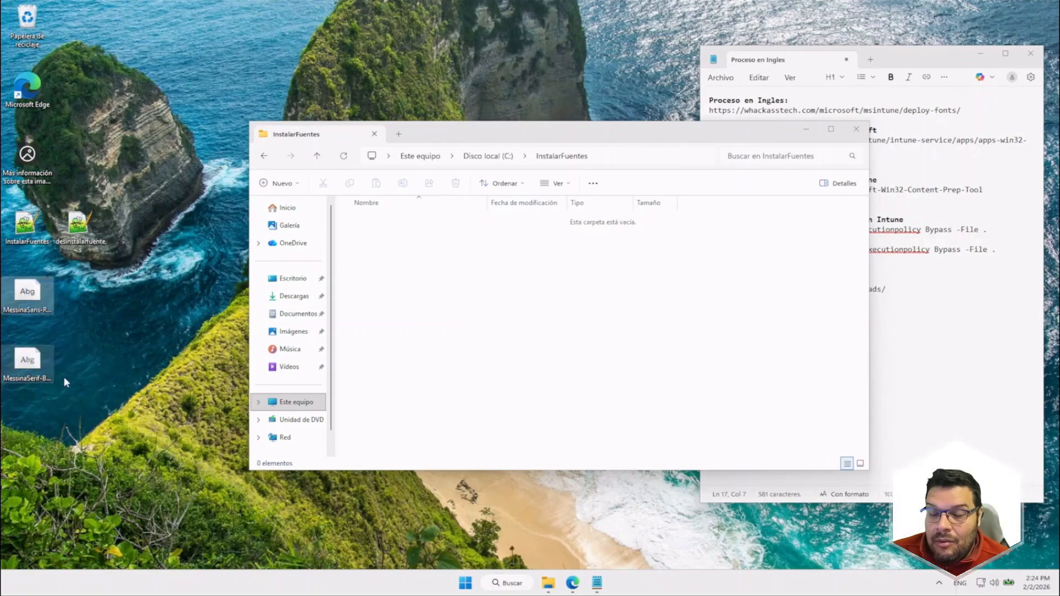
drag(121, 244, 27, 243)
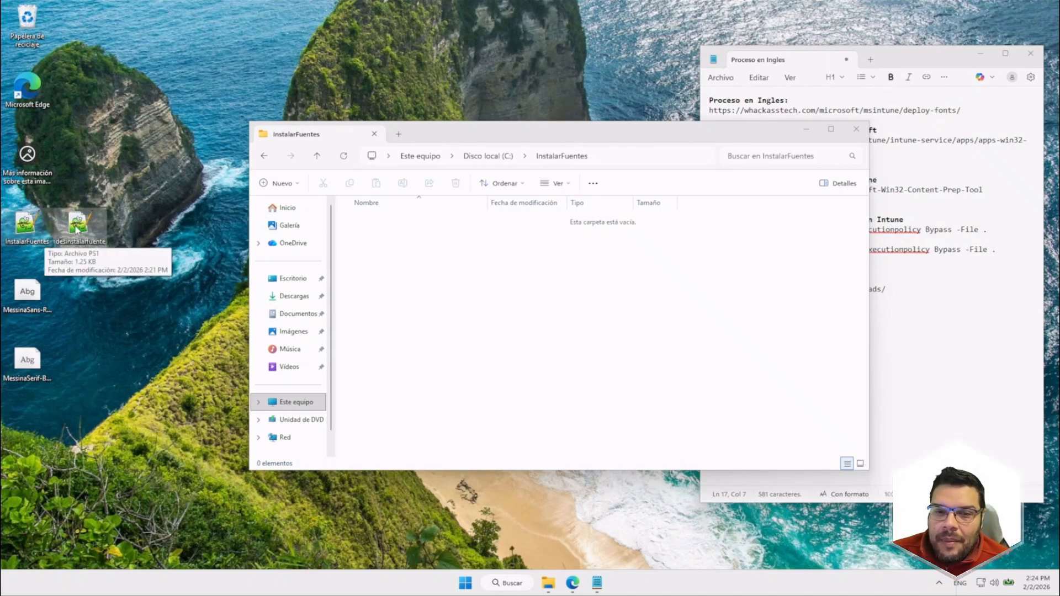
drag(74, 231, 389, 273)
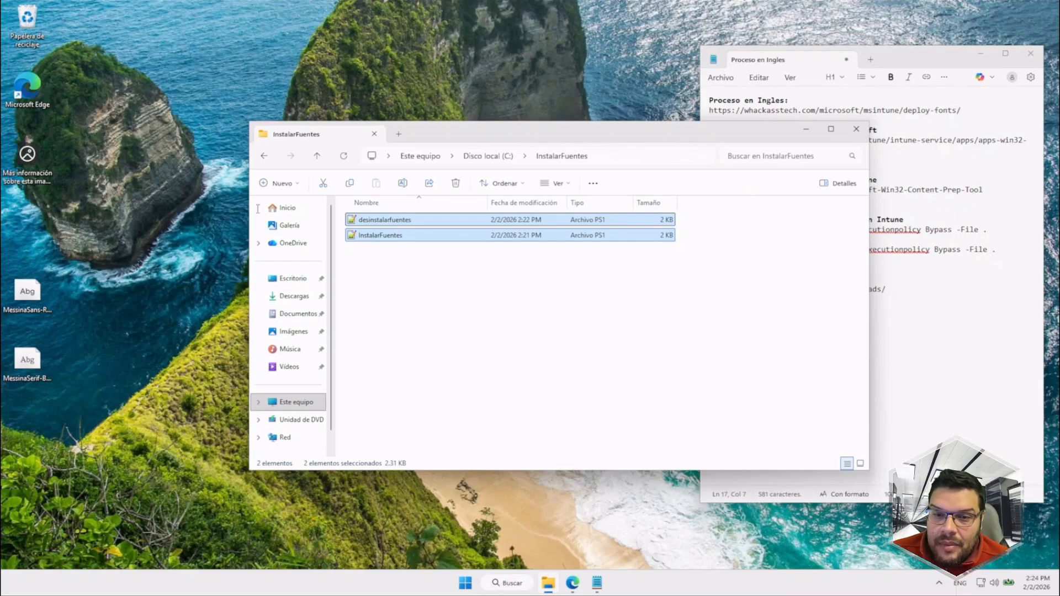
Create a Fuentes subfolder inside InstalarFuentes and move the two Messina font files from the desktop into it.
click(276, 184)
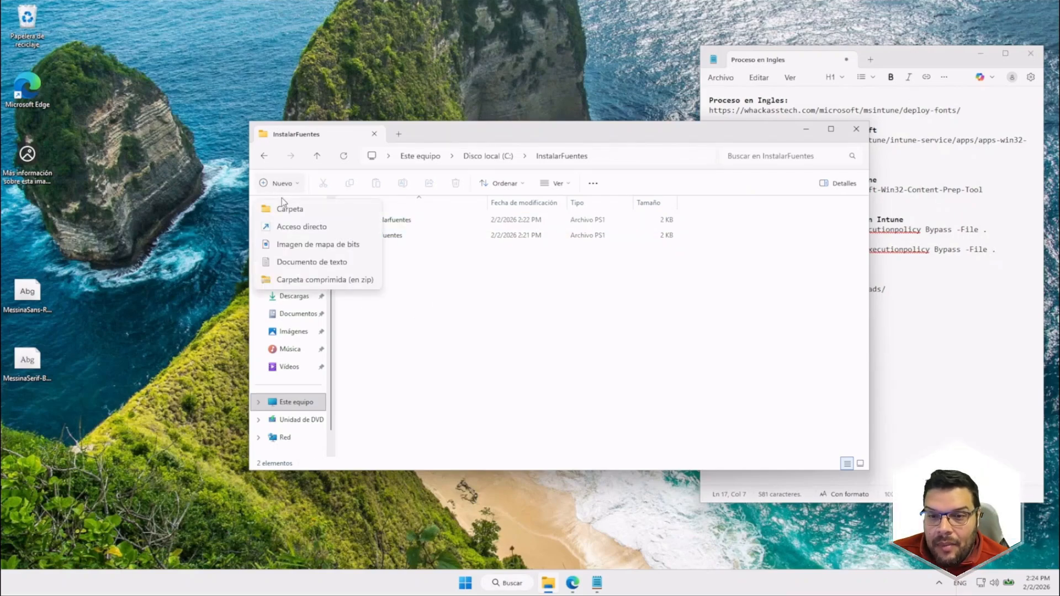
click(283, 204)
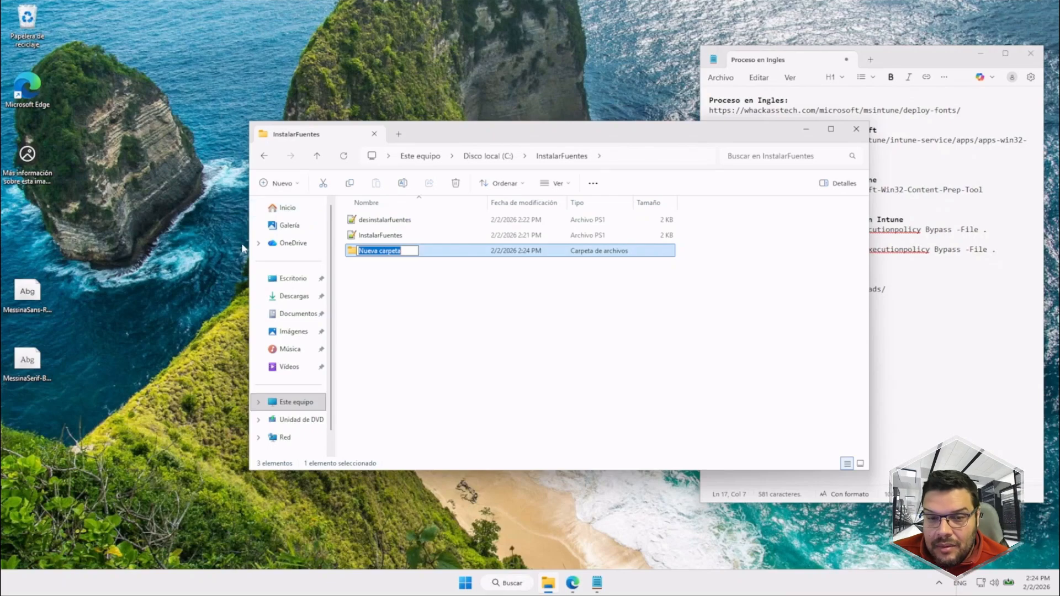
text(Fuent)
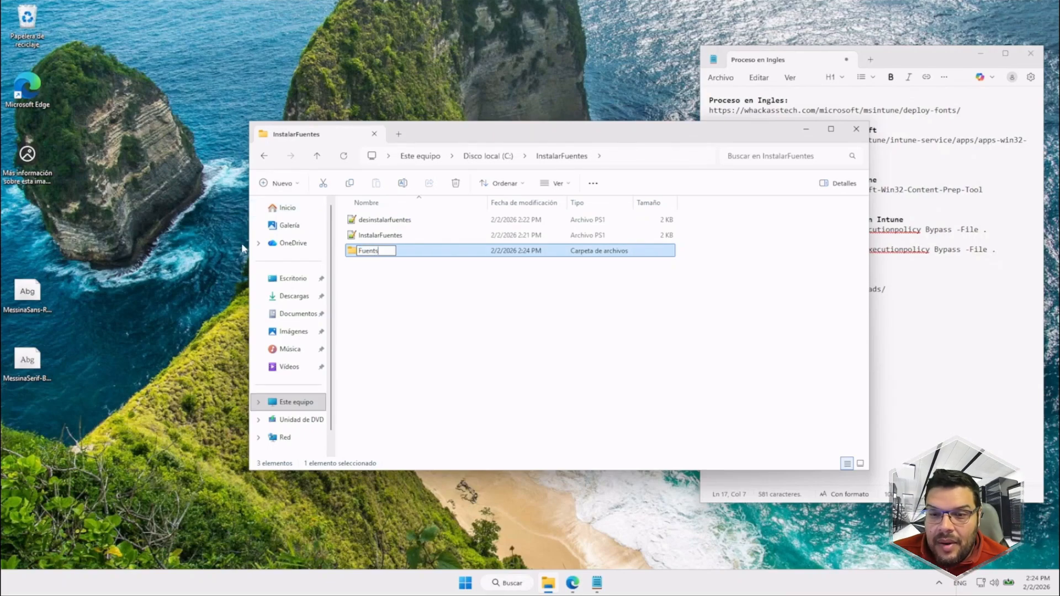
text(es)
key(Return)
key(Return)
drag(69, 259, 11, 406)
drag(27, 359, 530, 374)
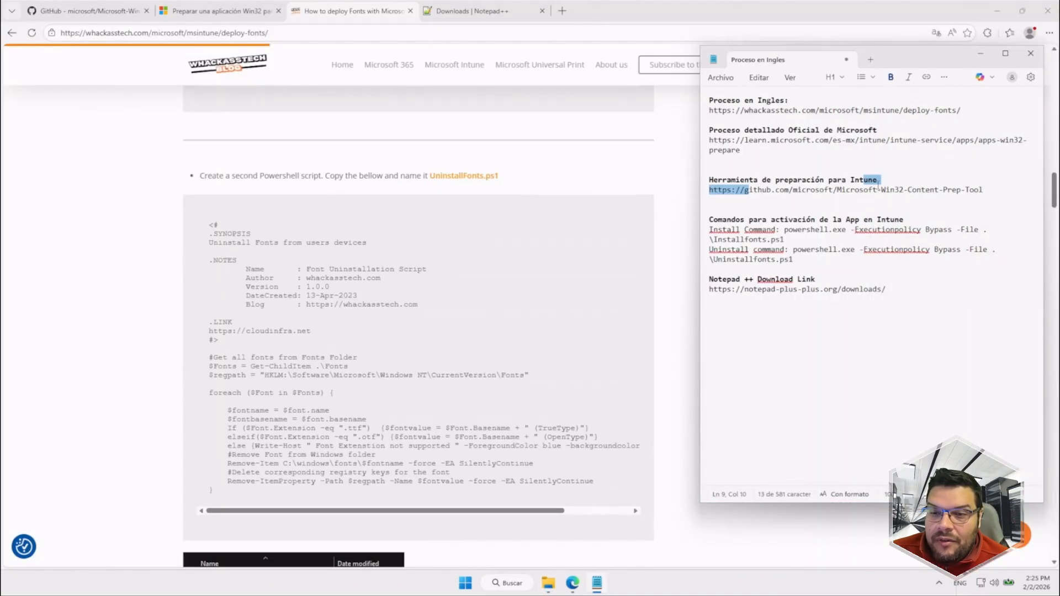
Open the InstalarFuentes script from C:\InstalarFuentes in Notepad++ and place its window beside the folder listing.
click(878, 188)
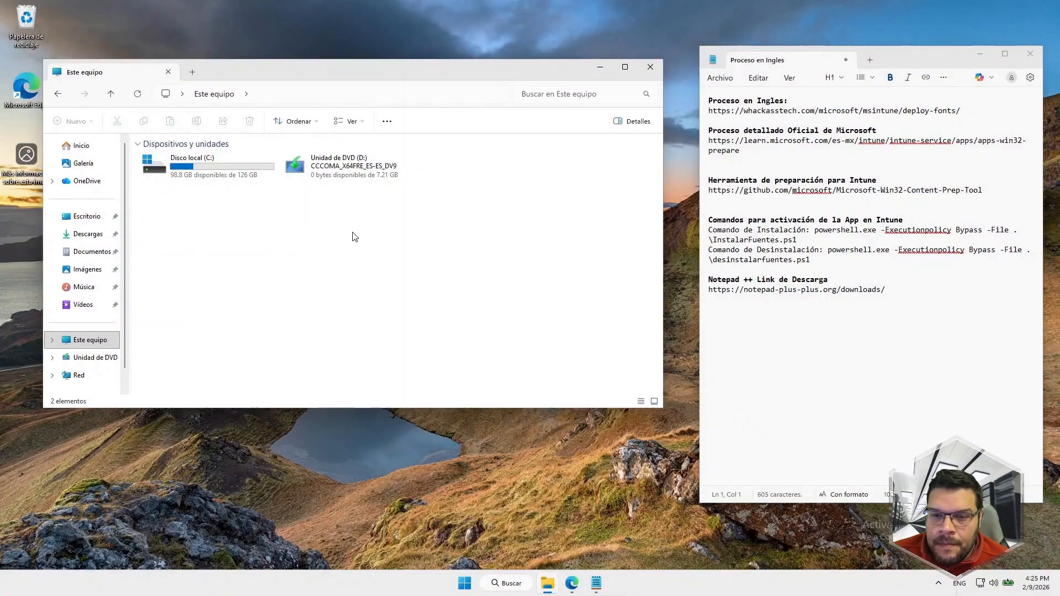
click(221, 169)
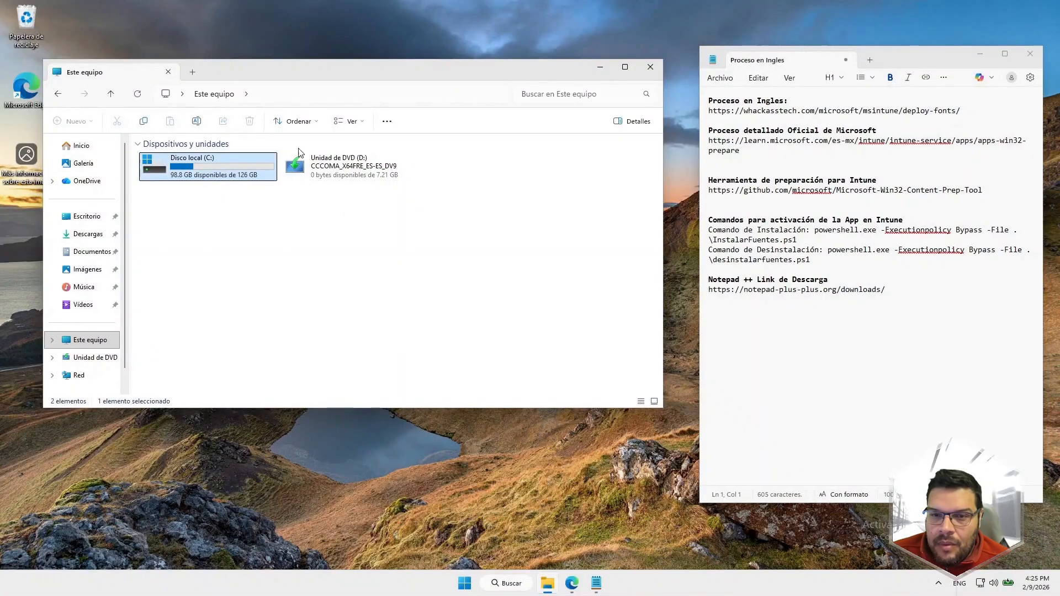
double_click(227, 170)
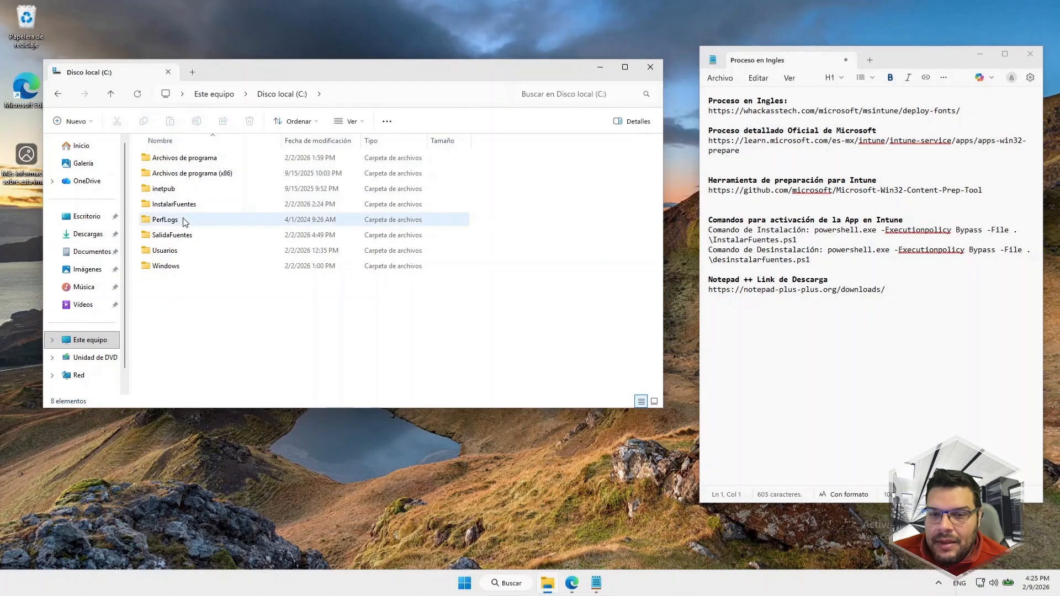
click(186, 236)
click(198, 203)
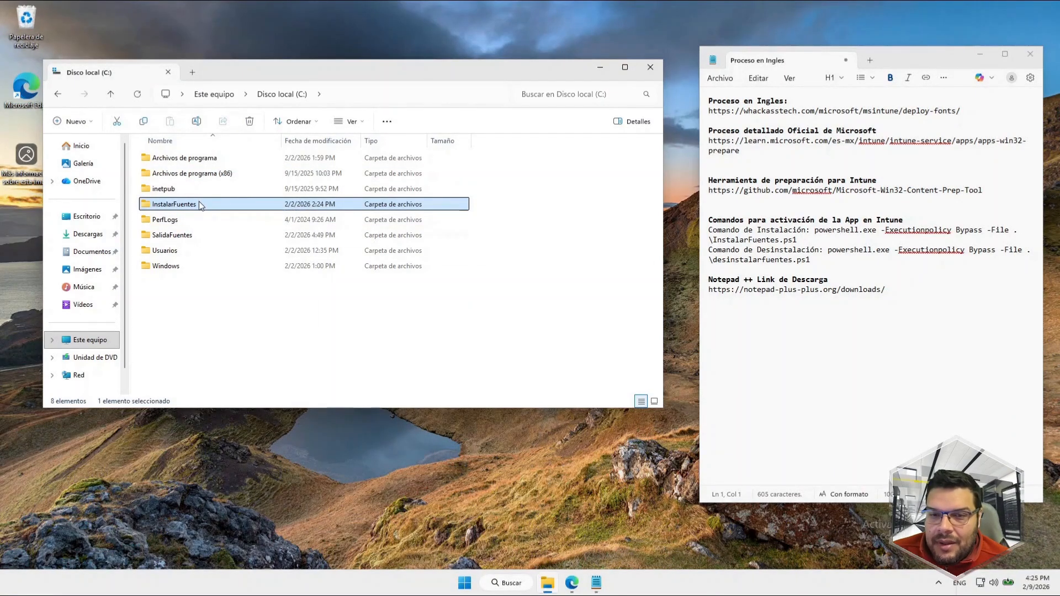
double_click(199, 205)
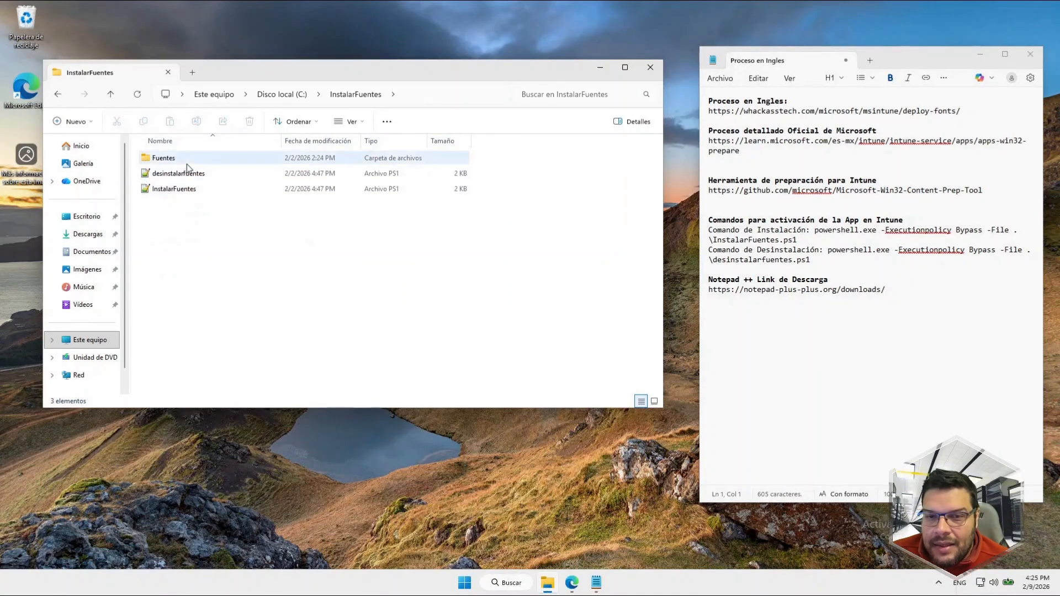
click(187, 190)
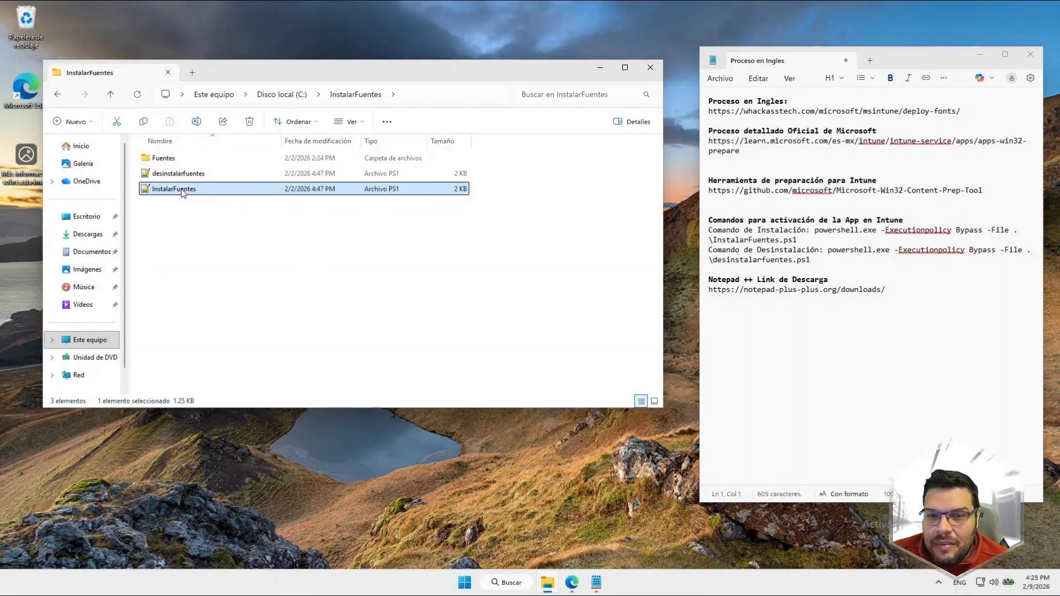
double_click(181, 189)
drag(387, 41, 508, 38)
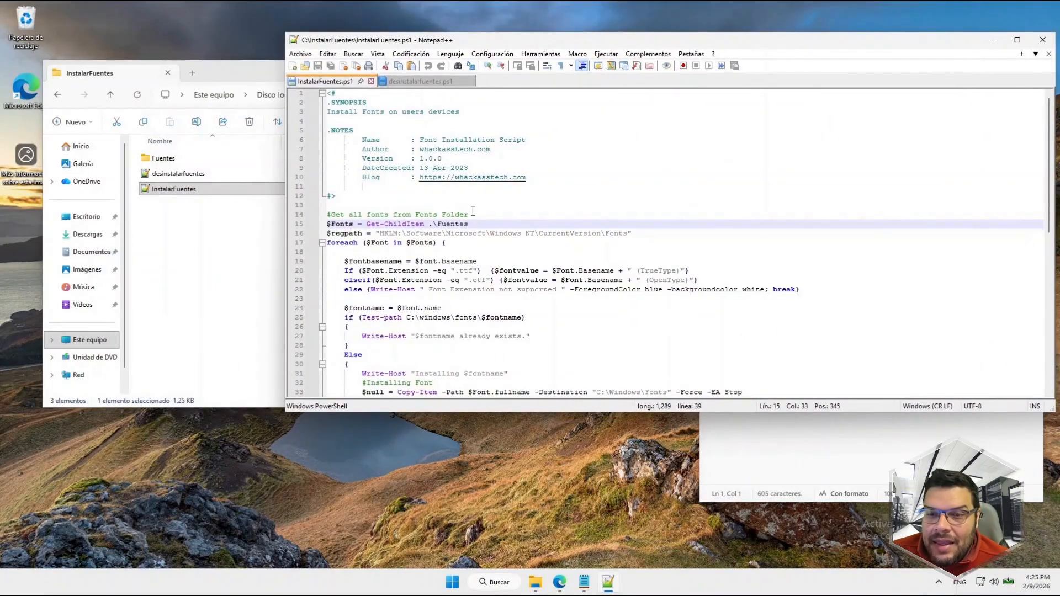
Compare the folder name in the install script's Get-ChildItem line with the name of the Fuentes subfolder.
drag(469, 224, 435, 226)
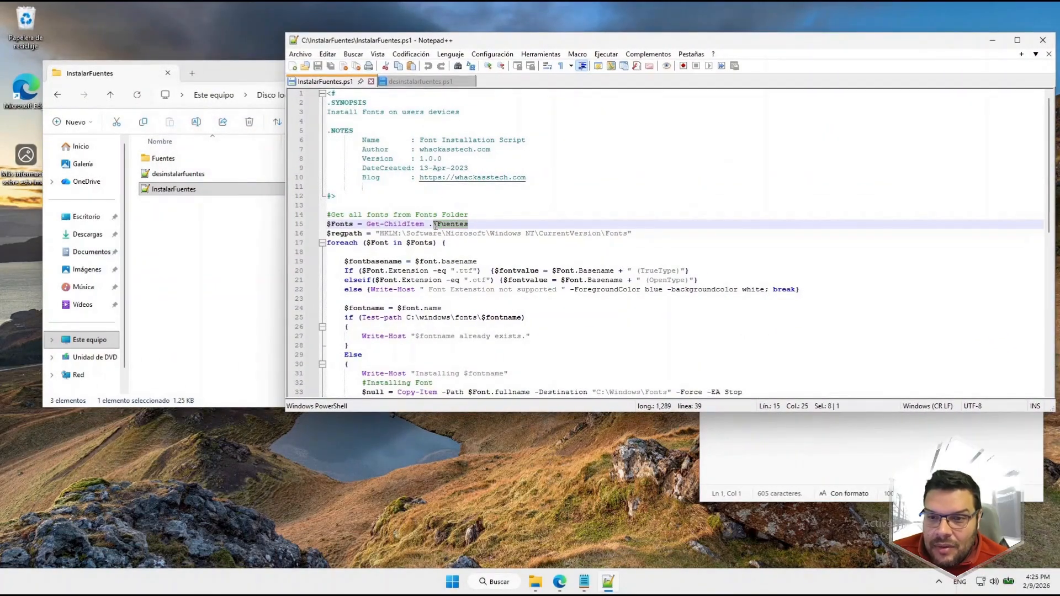
click(457, 226)
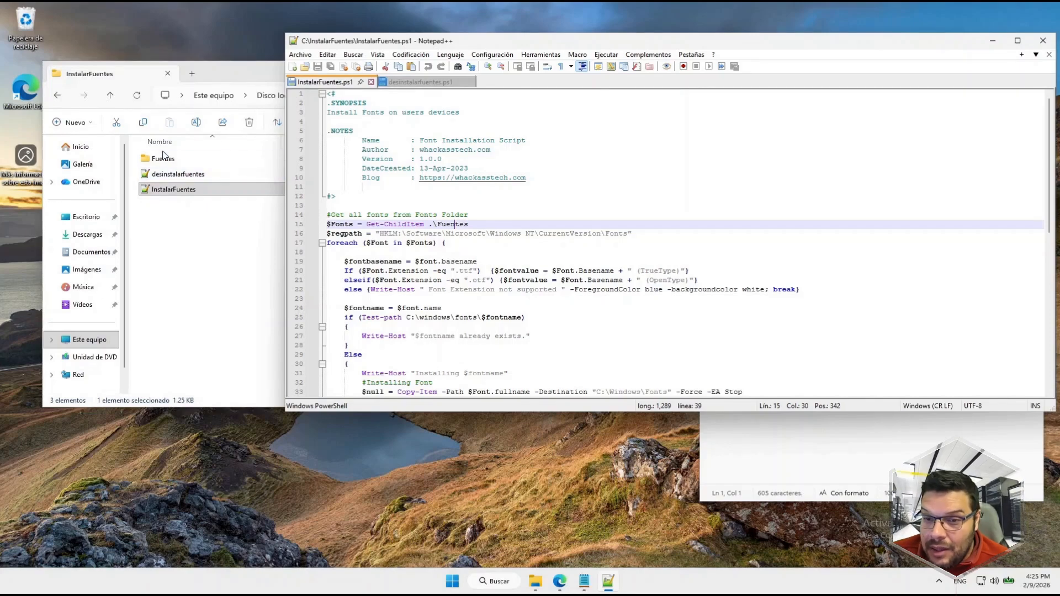
click(166, 158)
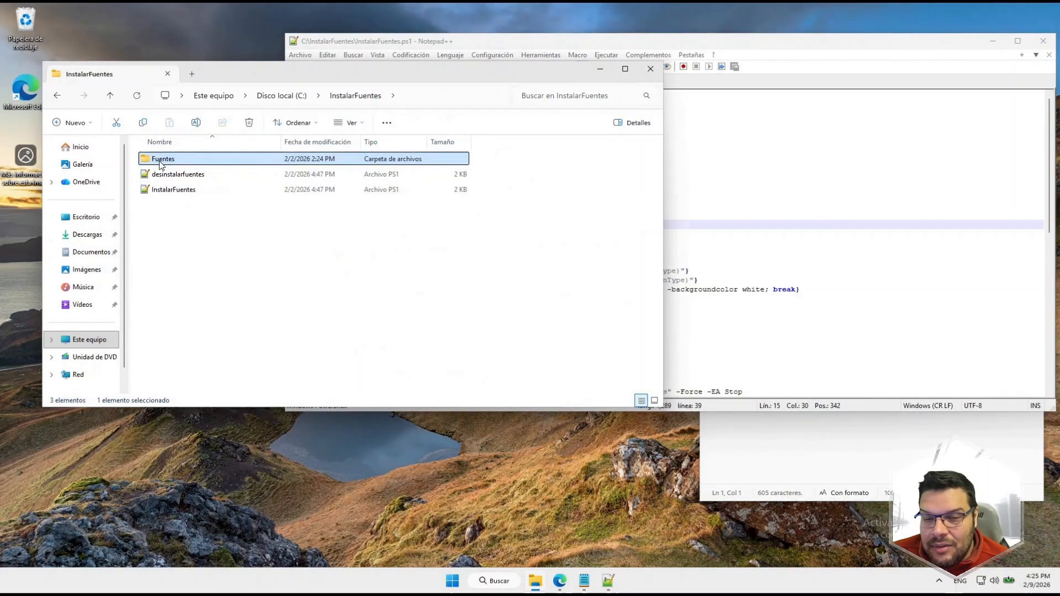
click(178, 159)
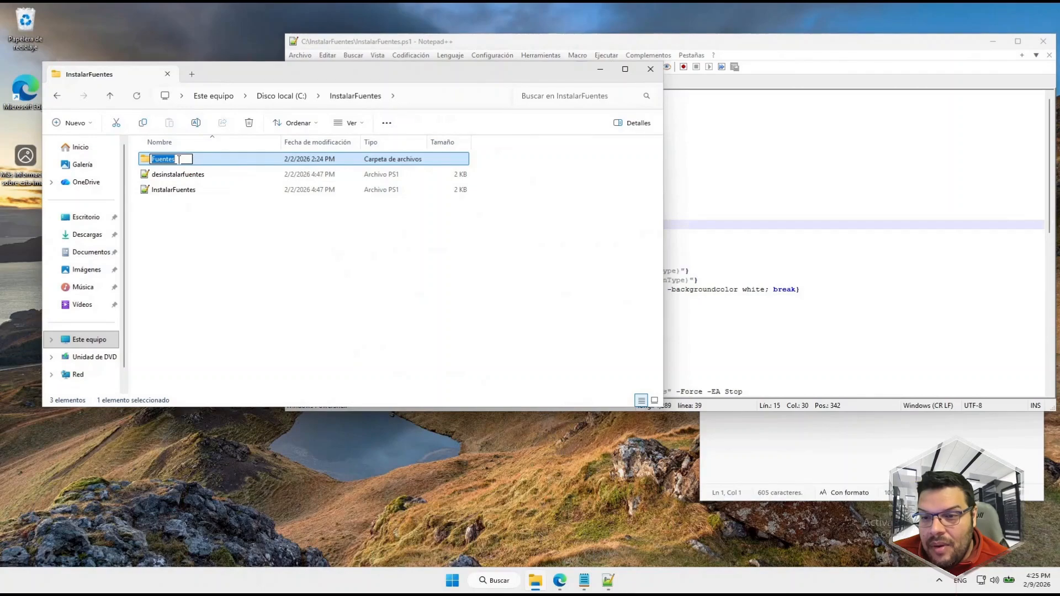
click(246, 263)
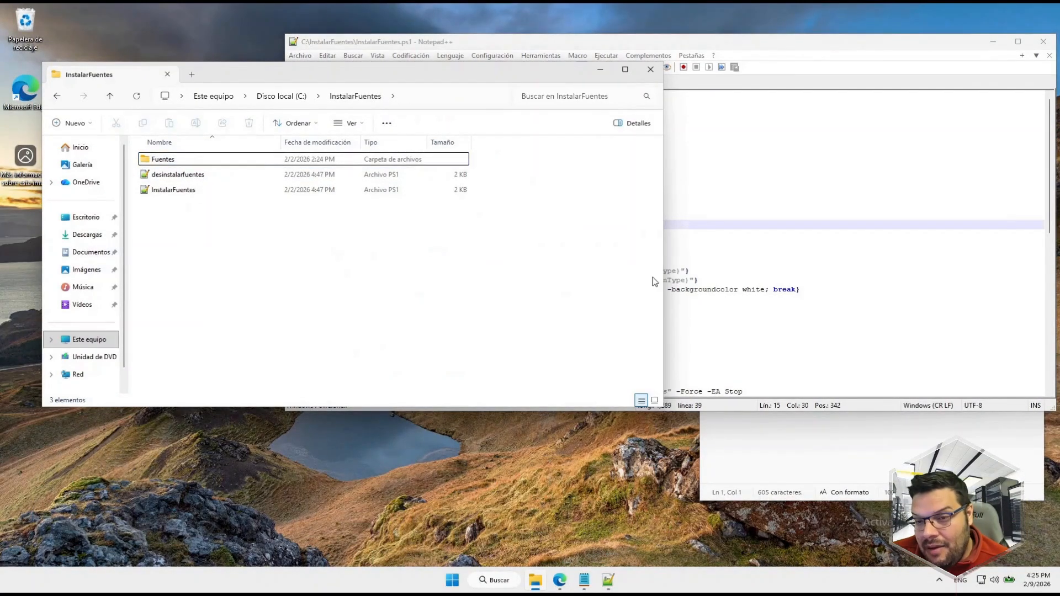
click(713, 254)
drag(469, 226, 435, 225)
click(458, 225)
scroll(518, 242, down, 2)
scroll(518, 242, down, 1)
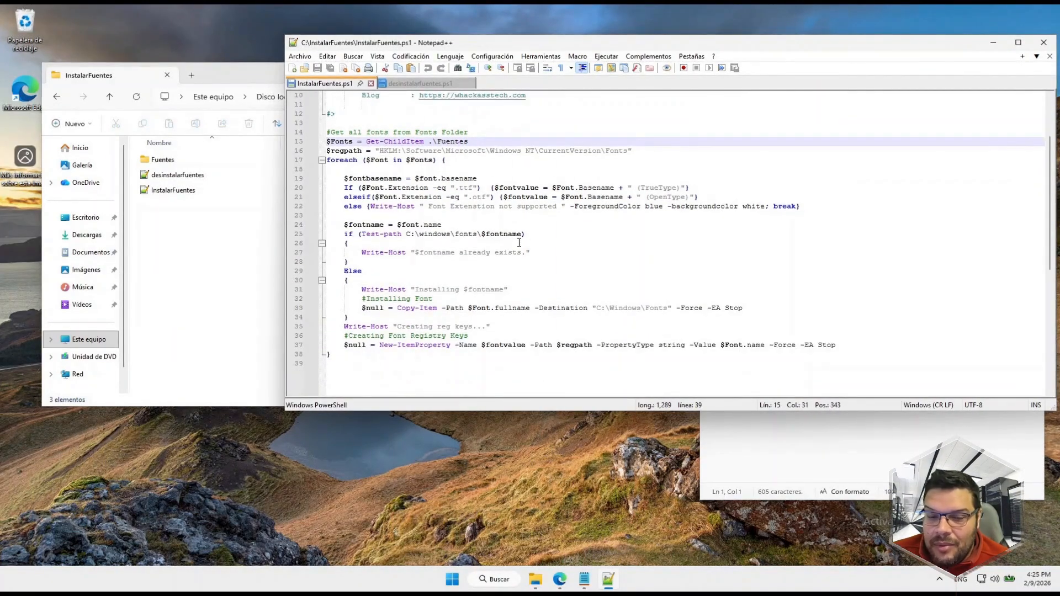
scroll(522, 243, up, 3)
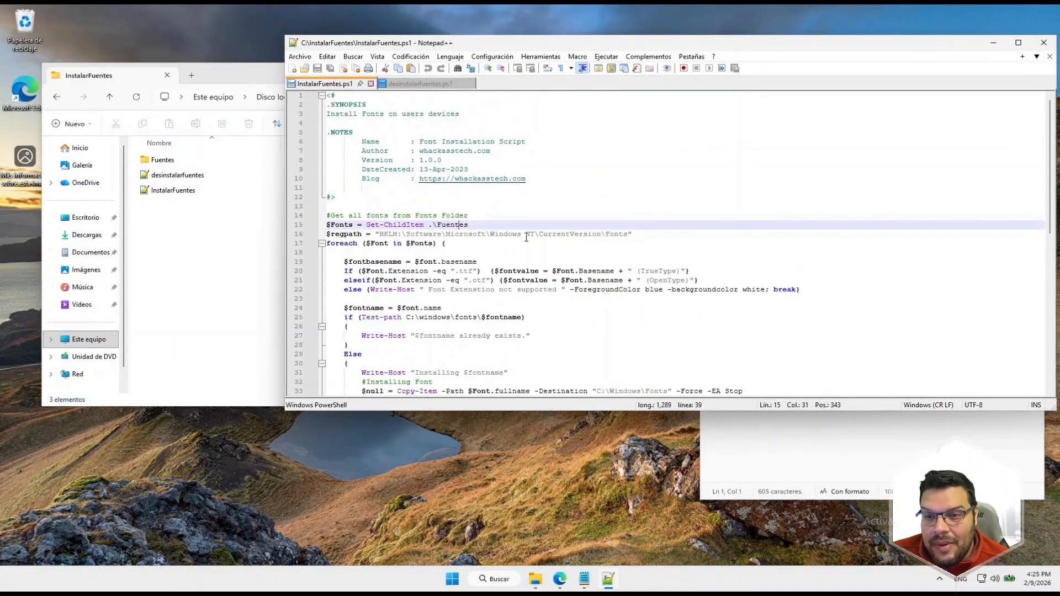
Check the folder name in the Get-ChildItem line of desinstalarfuentes.ps1 against the Fuentes subfolder.
click(421, 84)
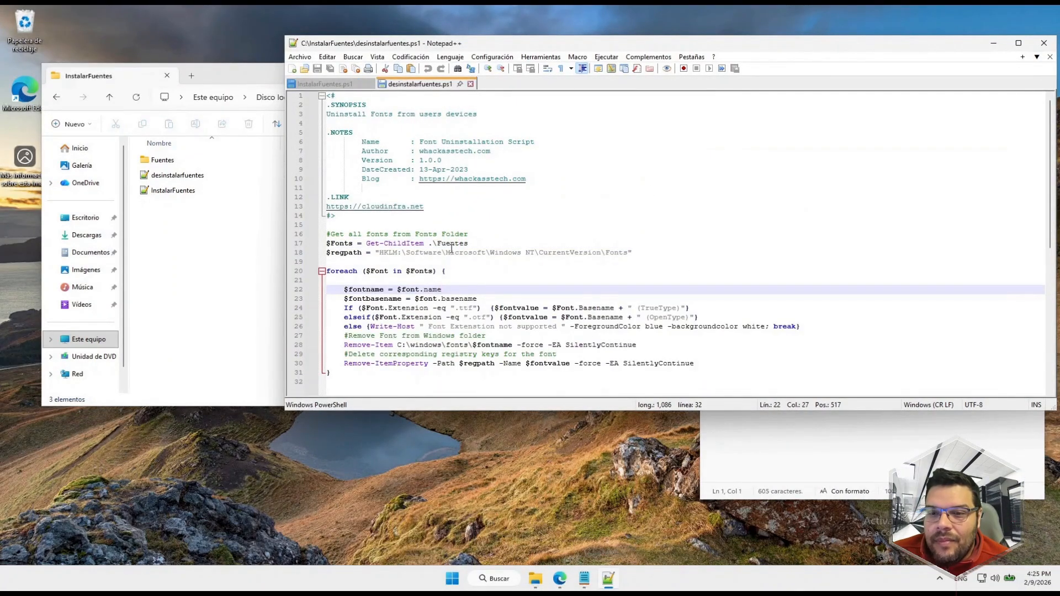
click(468, 243)
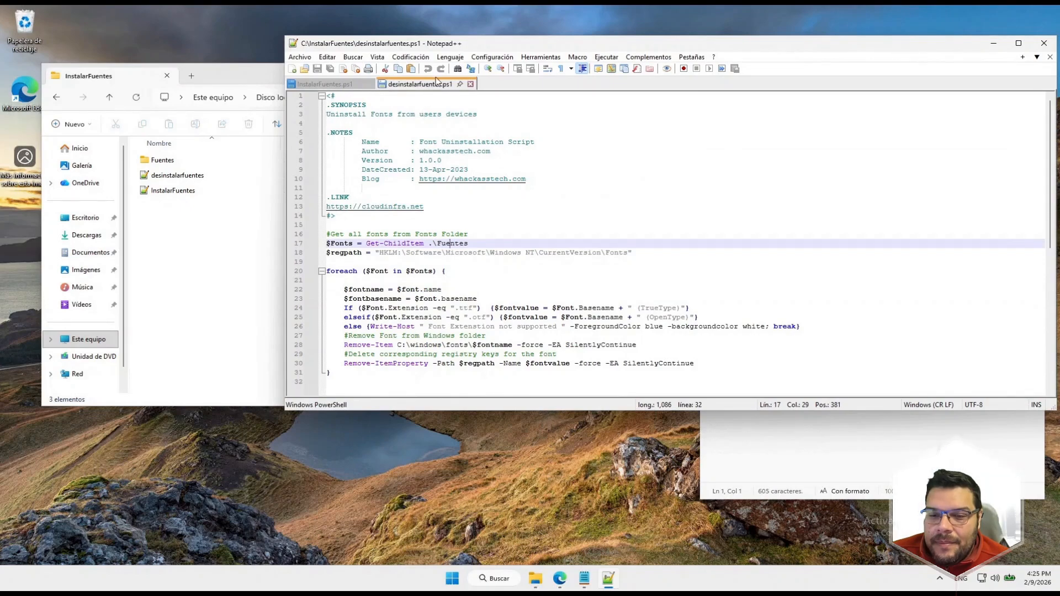
drag(476, 244, 433, 244)
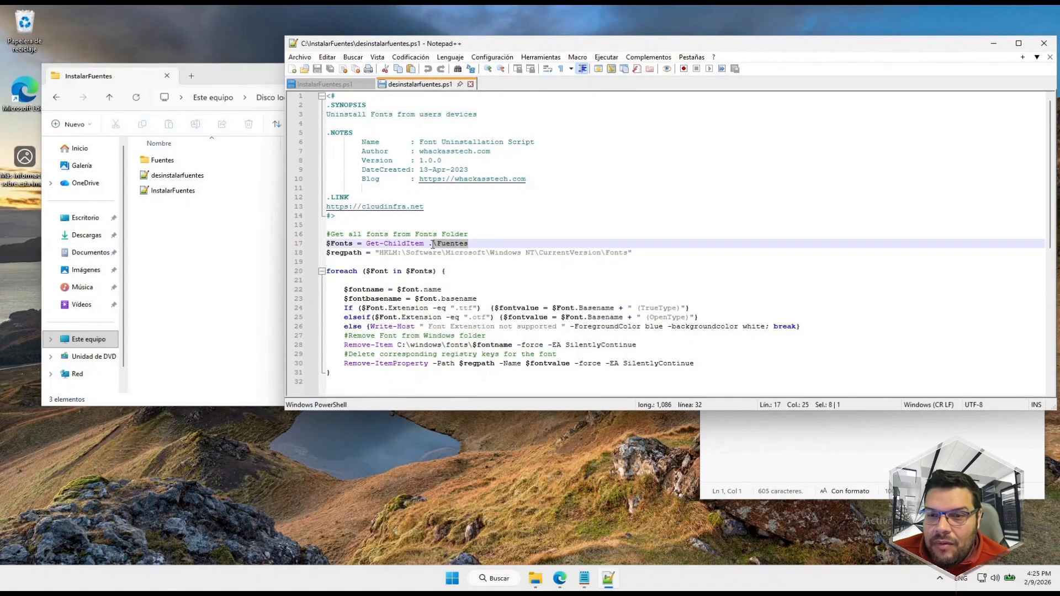
click(210, 177)
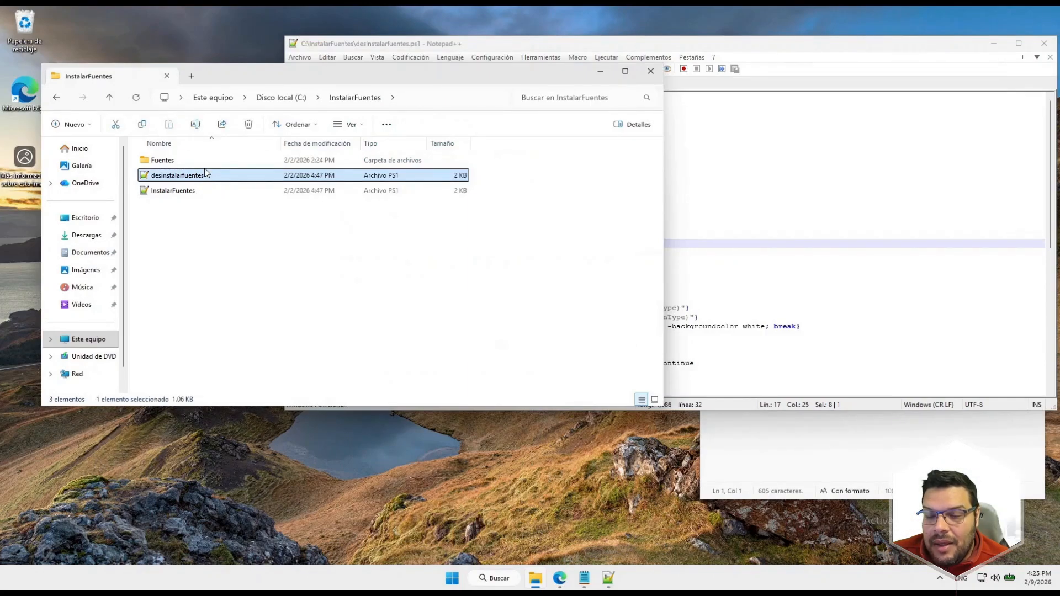
click(171, 160)
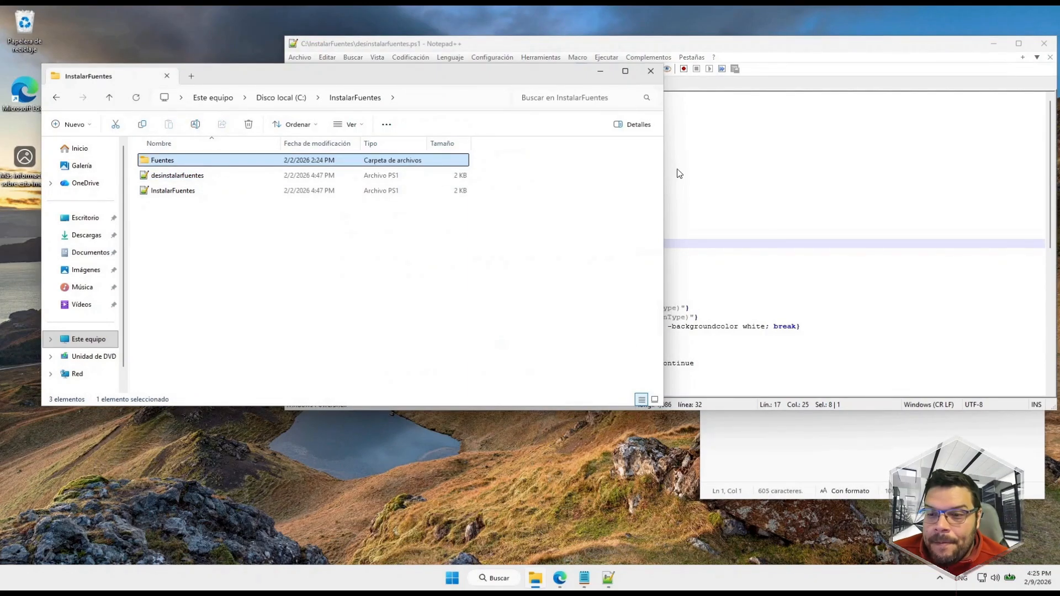
click(831, 46)
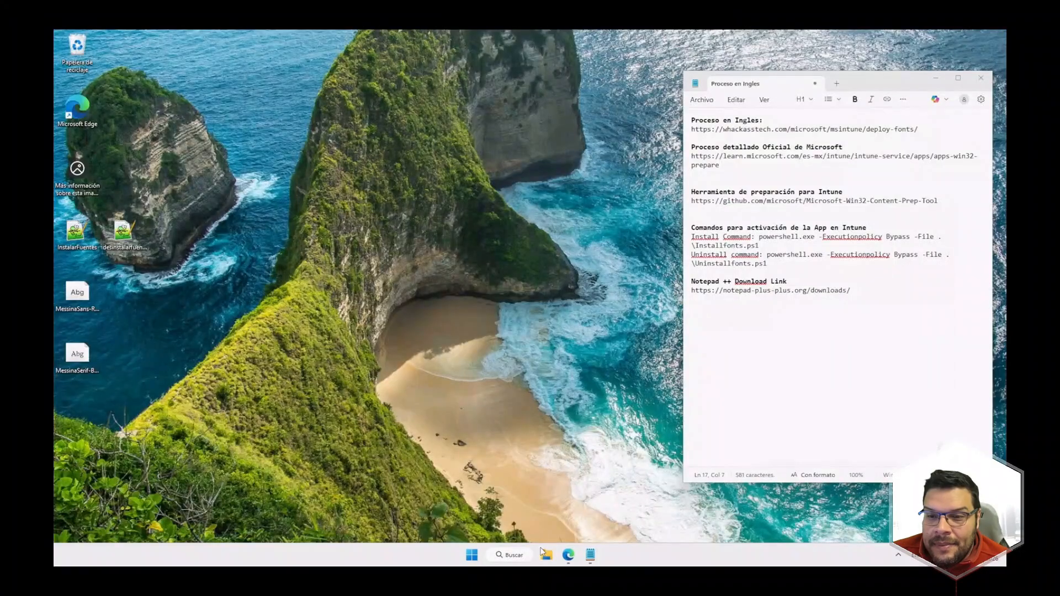
Review the Microsoft-Win32-Content-Prep-Tool README on GitHub, including its prerequisites and the IntuneWinAppUtil sample commands.
key(super+e)
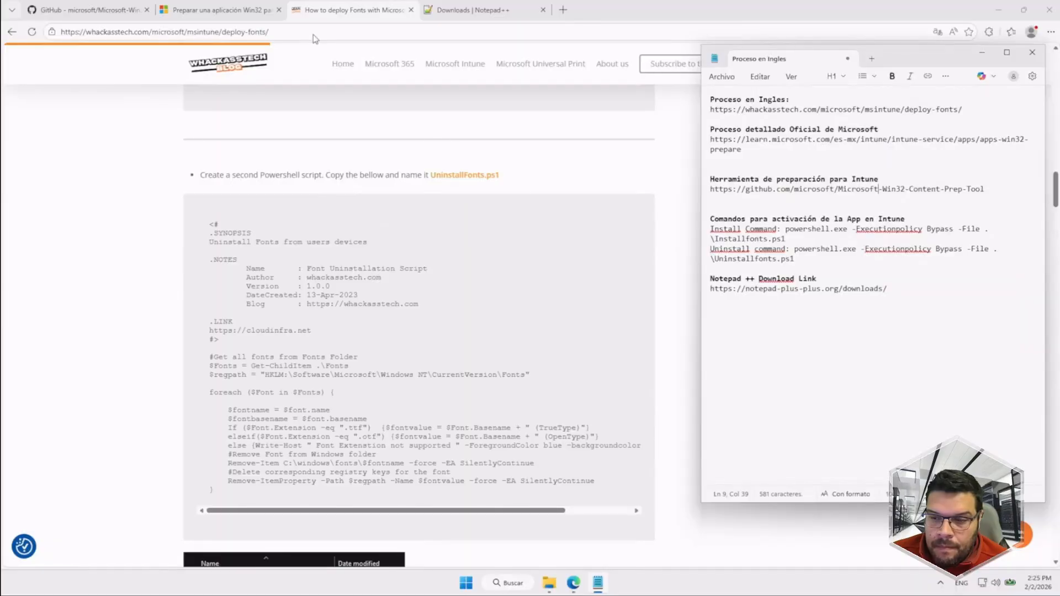
click(122, 11)
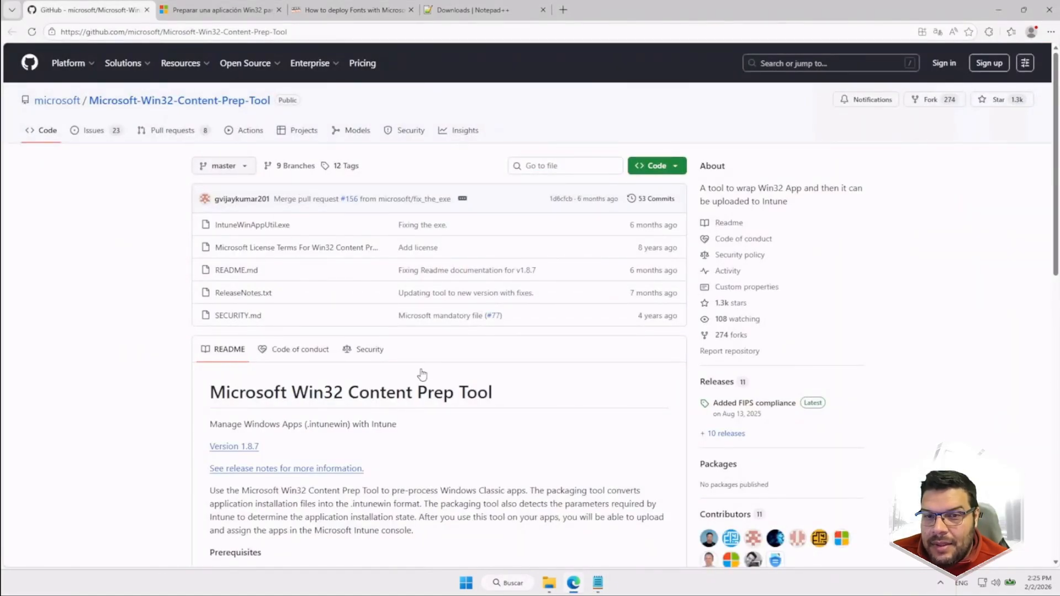
scroll(423, 375, down, 1)
scroll(423, 375, down, 3)
scroll(425, 377, up, 4)
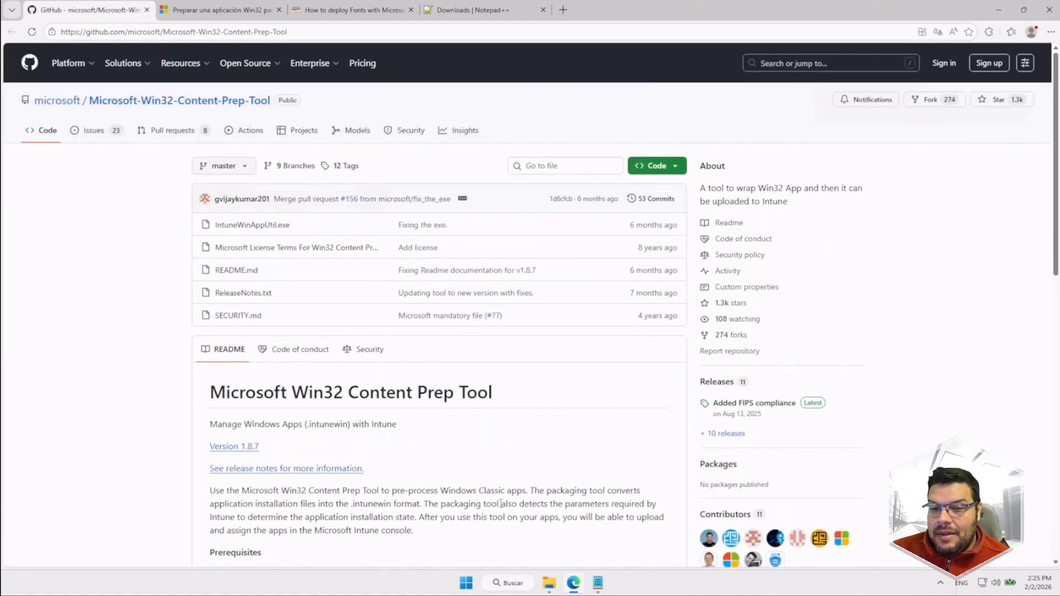
scroll(499, 489, down, 1)
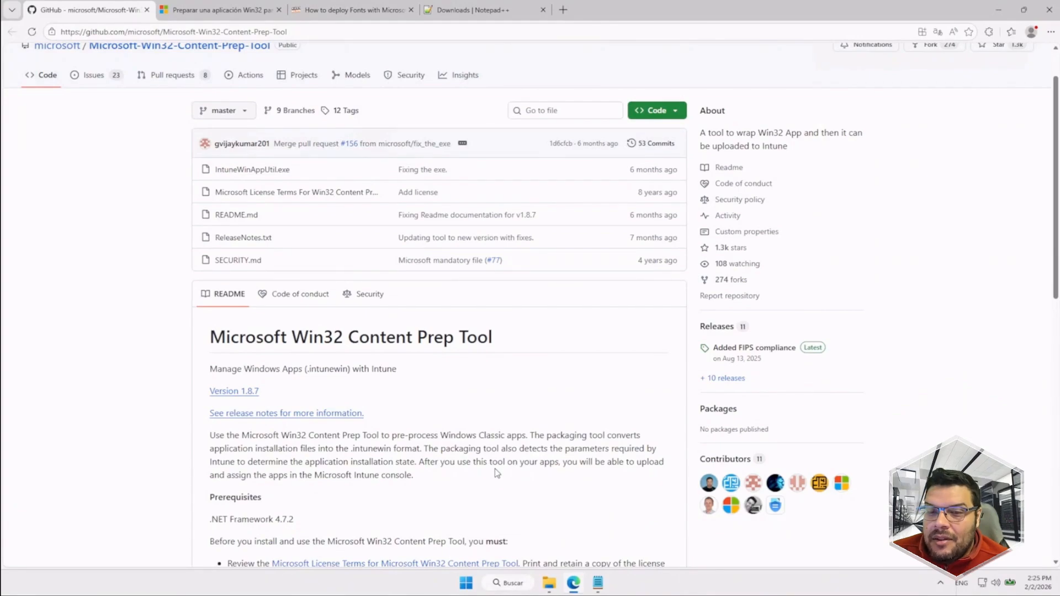
scroll(497, 474, down, 2)
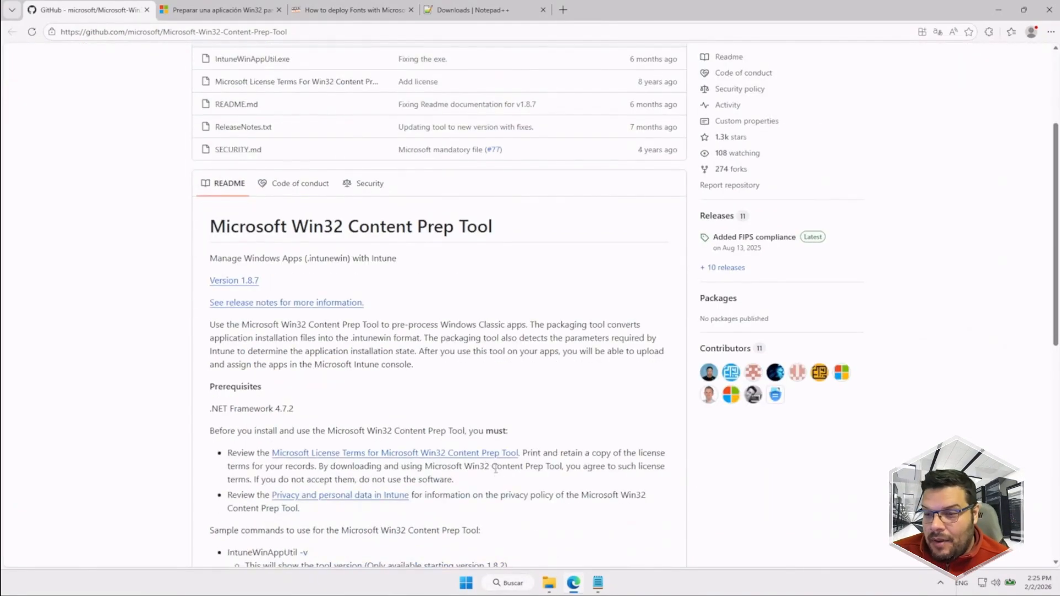
scroll(495, 469, down, 9)
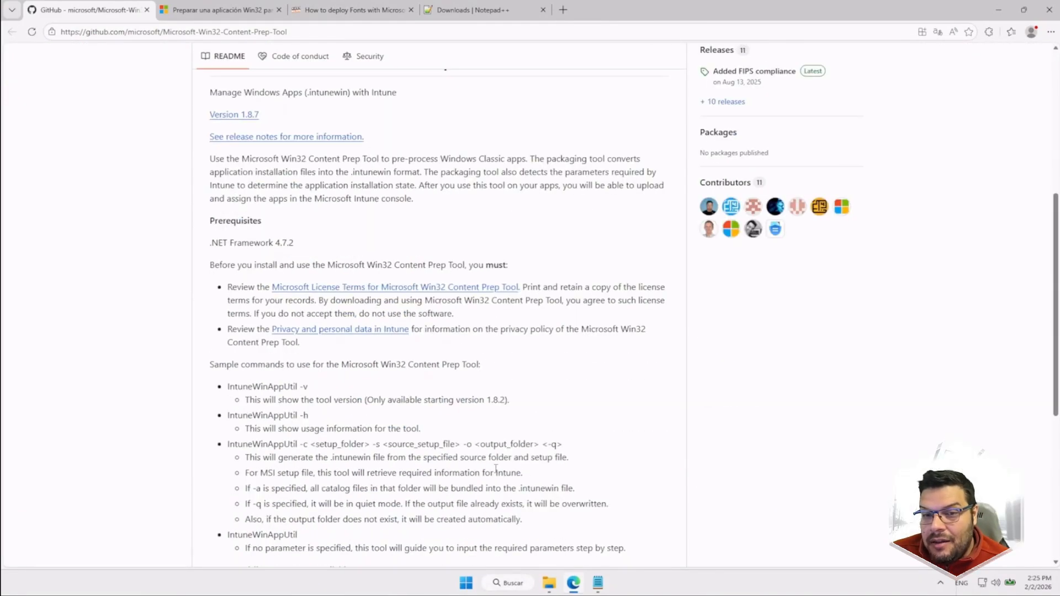
scroll(496, 469, up, 5)
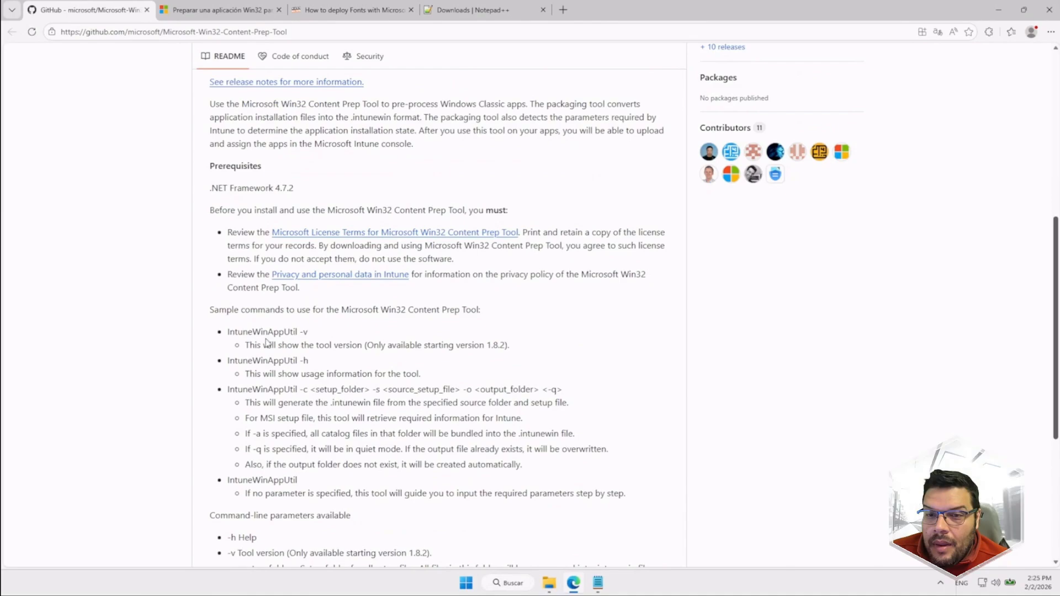
scroll(280, 341, up, 3)
scroll(293, 369, up, 3)
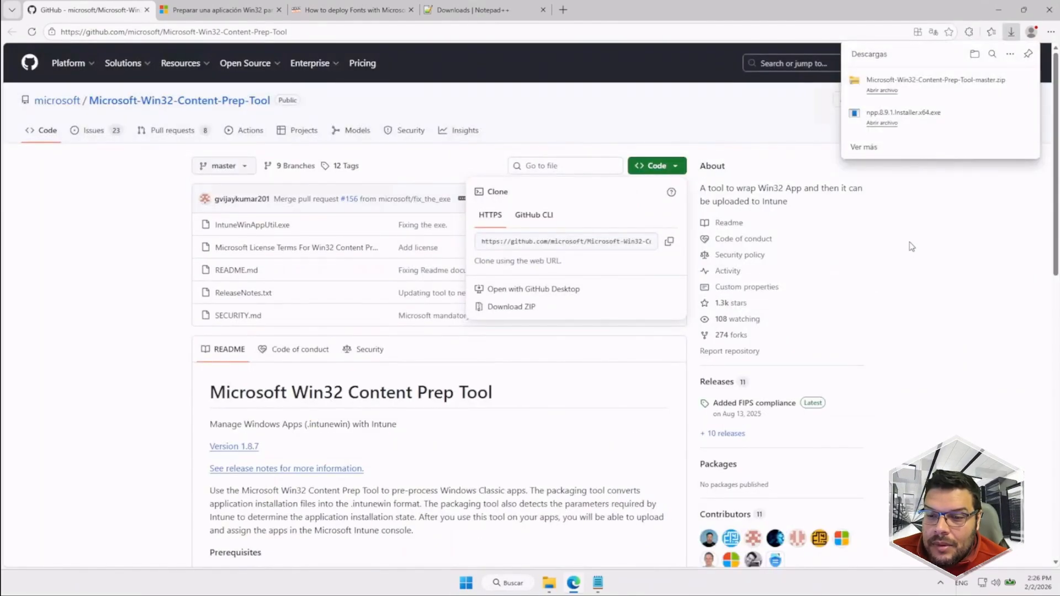
Download IntuneWinAppUtil.exe from the GitHub repository and run it.
click(908, 251)
click(269, 231)
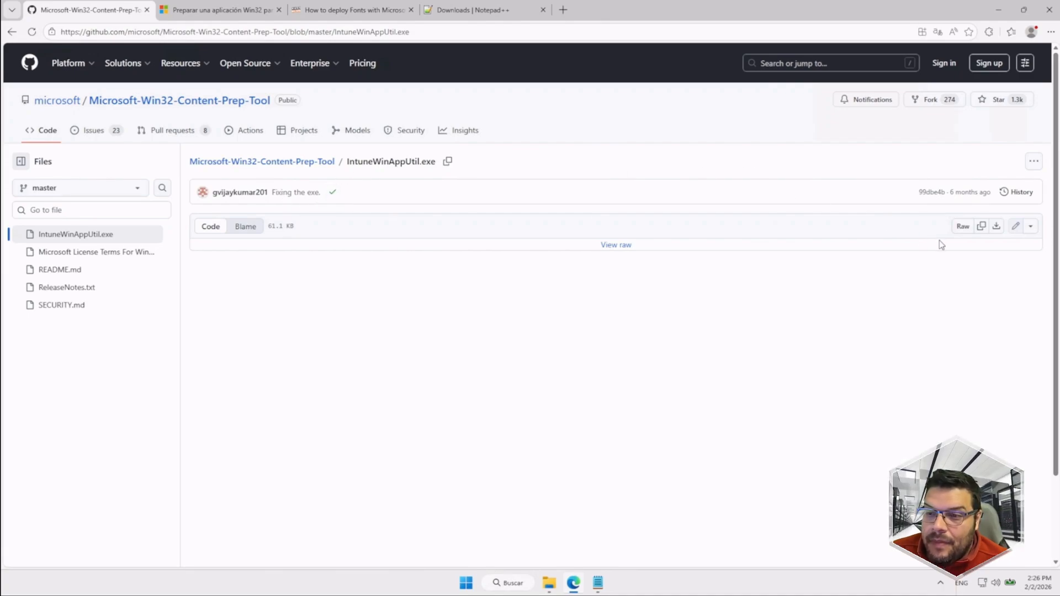
click(996, 226)
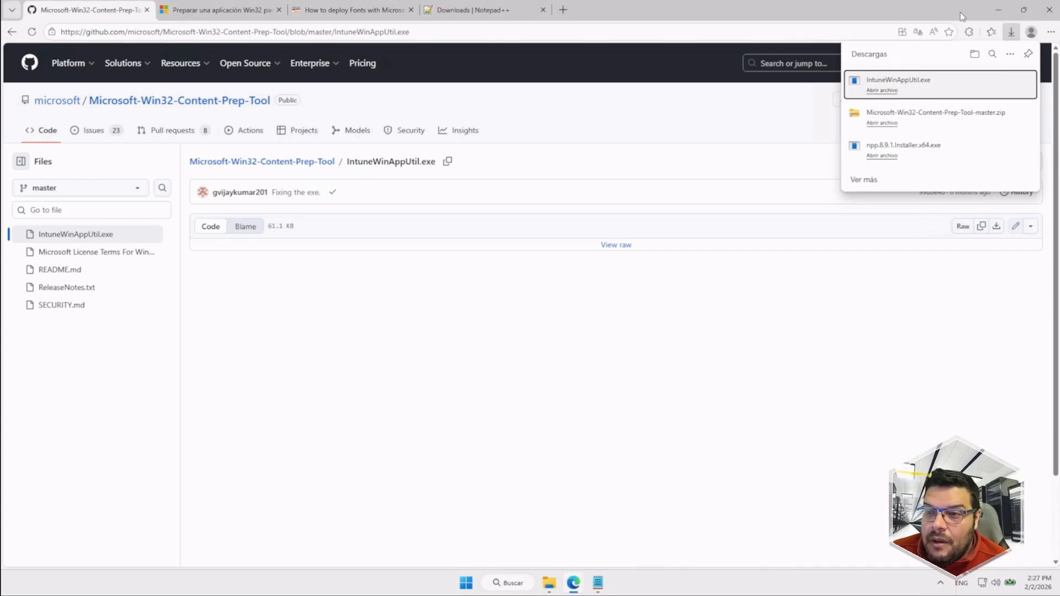
click(895, 81)
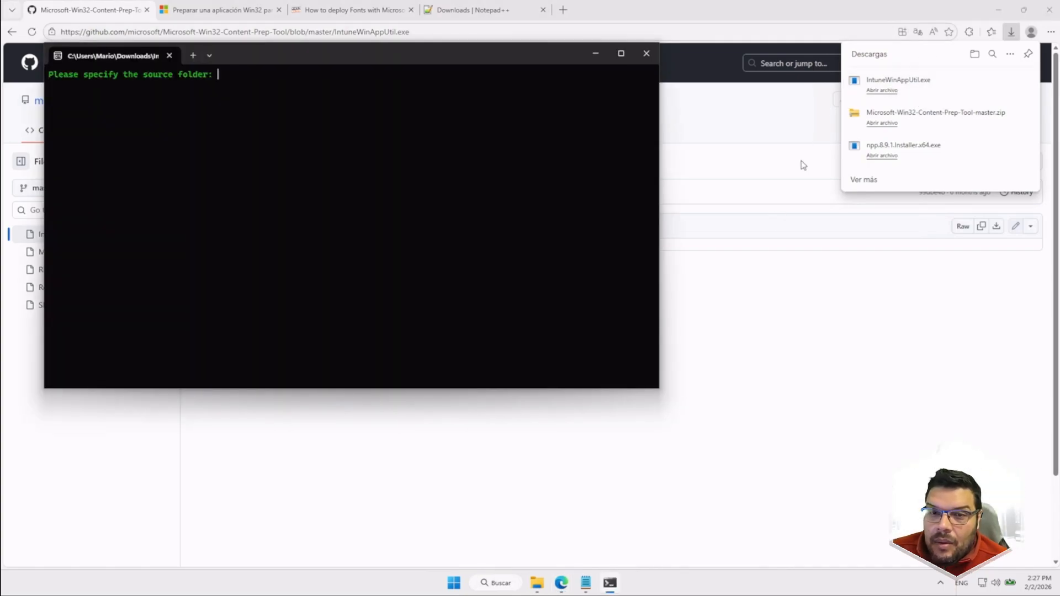
Copy the C:\InstalarFuentes folder path from File Explorer for the packaging tool's source folder prompt.
click(998, 10)
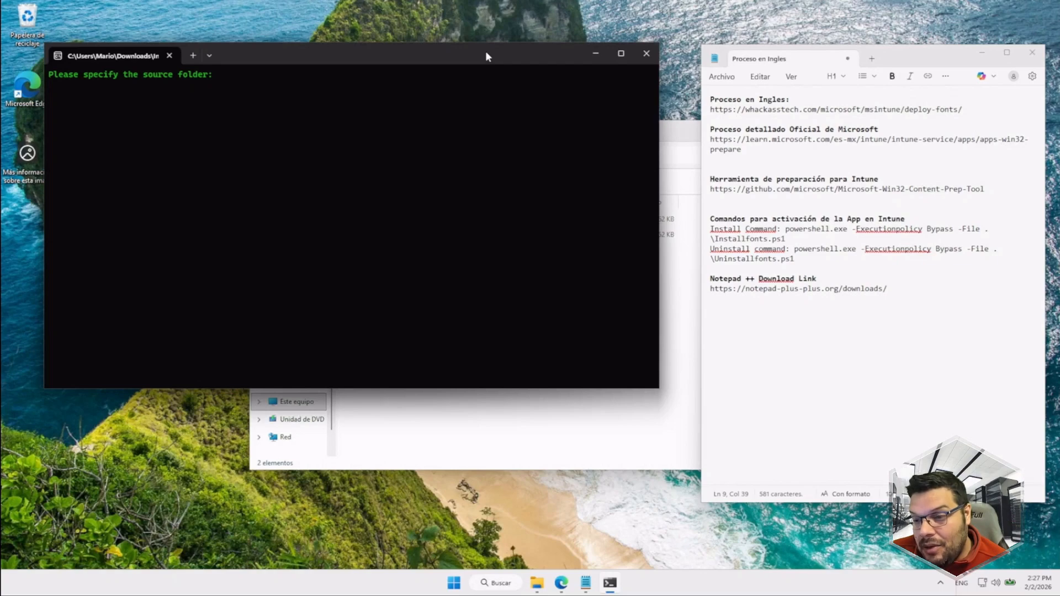
drag(486, 56, 631, 49)
click(466, 396)
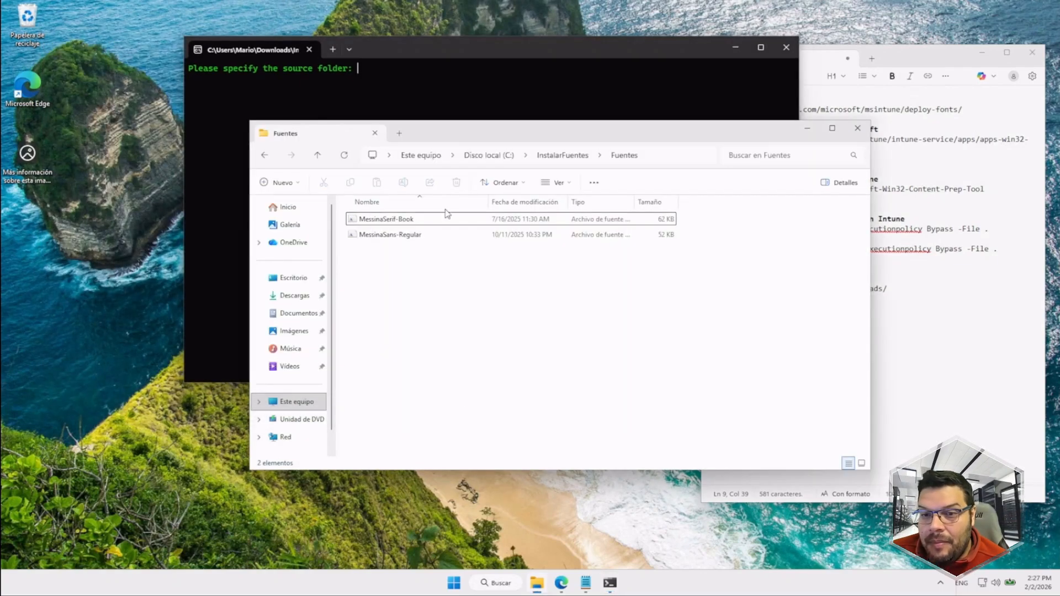
click(561, 156)
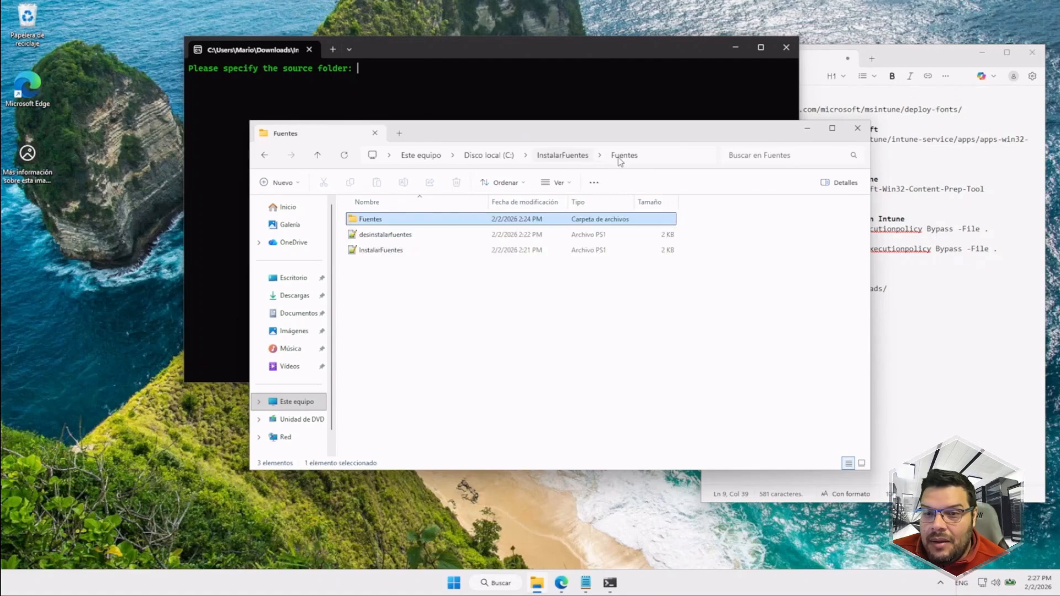
click(669, 160)
key(ctrl+c)
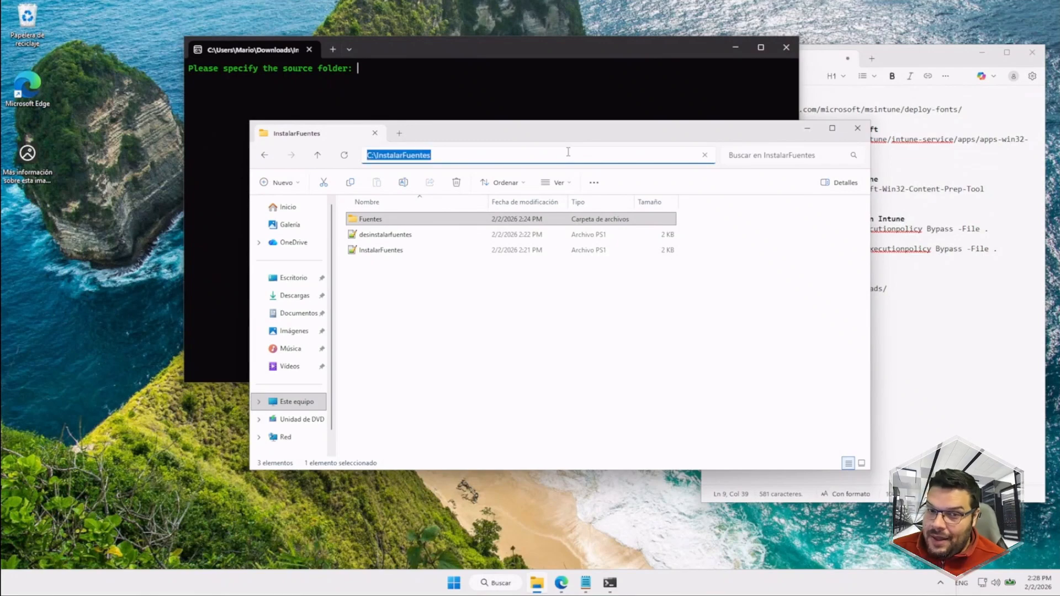
Enter the copied path C:\InstalarFuentes as the source folder in the Win32 Content Prep Tool.
click(565, 96)
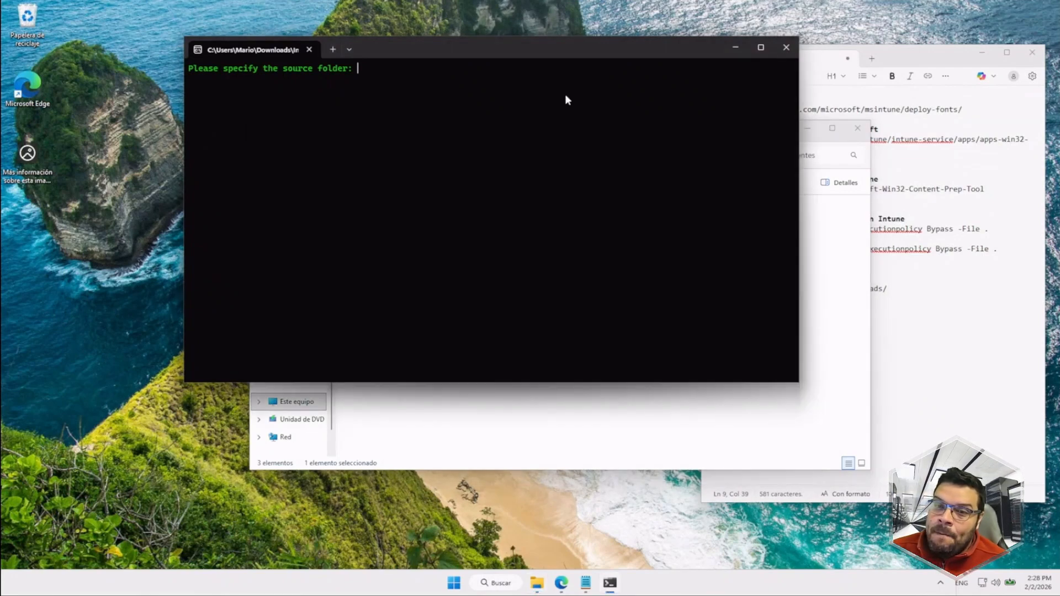
key(ctrl+v)
key(Return)
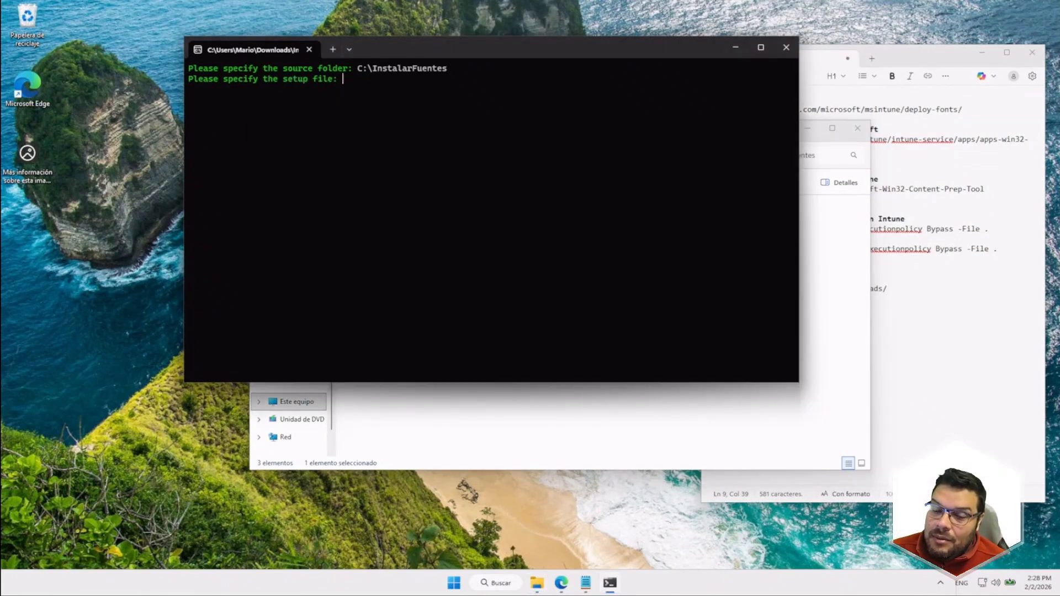
Copy the install script's file name from the InstalarFuentes folder and specify InstalarFuentes.ps1 as the setup file.
click(562, 405)
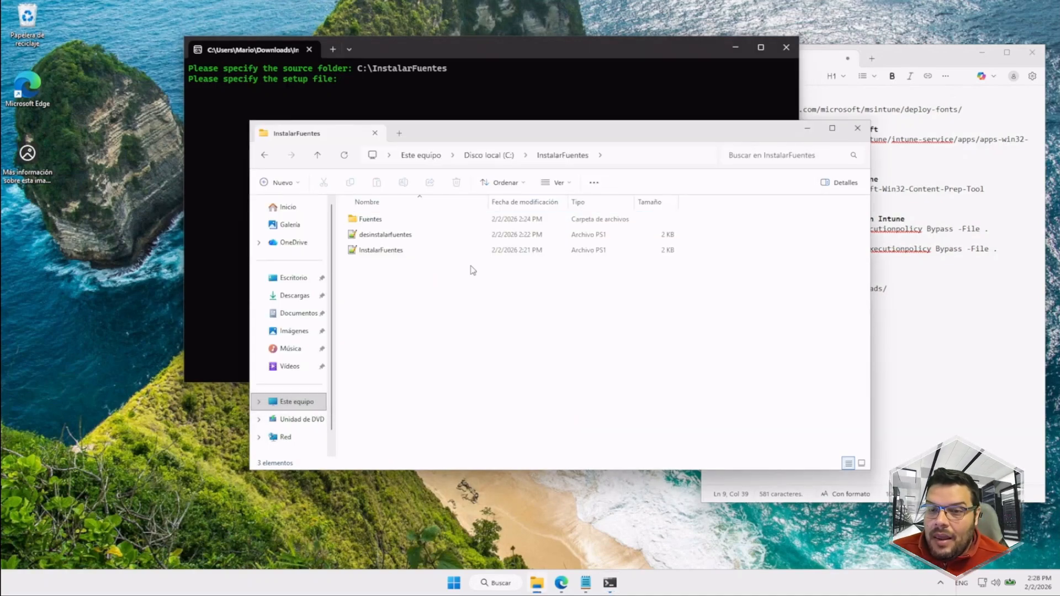
click(460, 253)
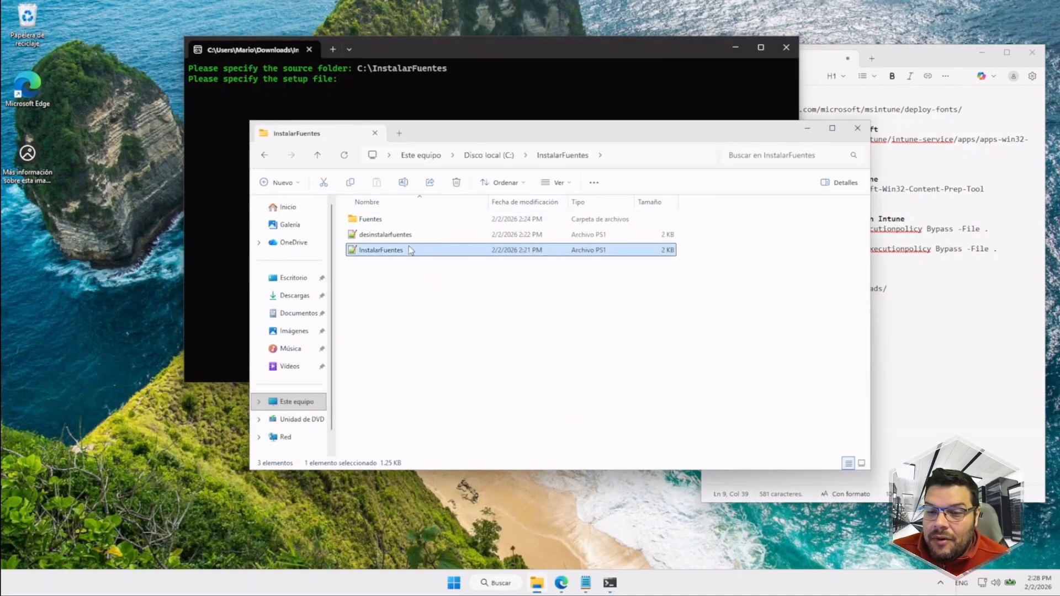
key(F2)
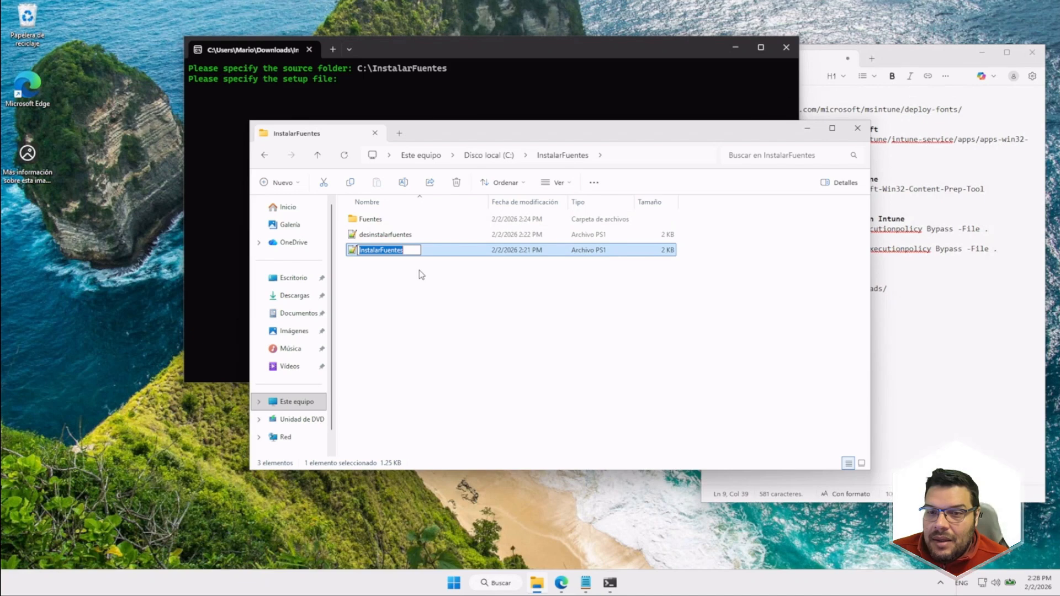
click(493, 87)
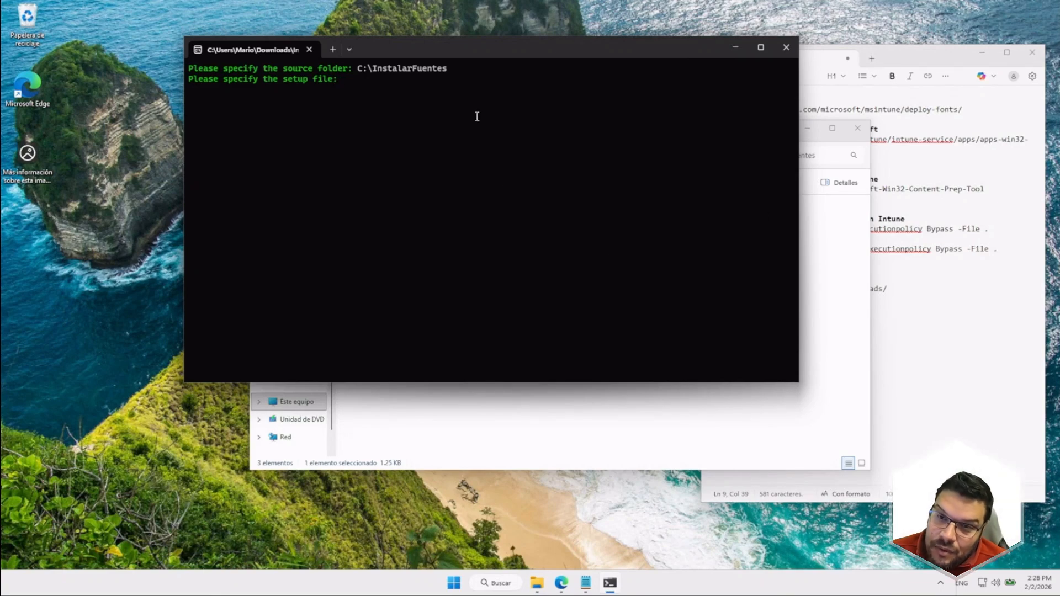
text(InstalarFuentes)
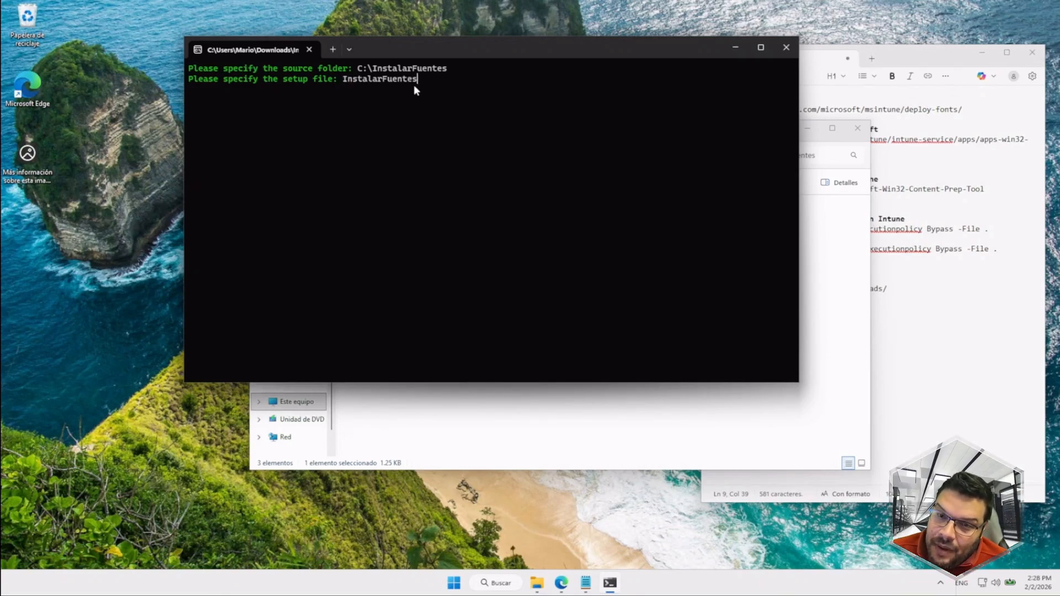
text(.ps1)
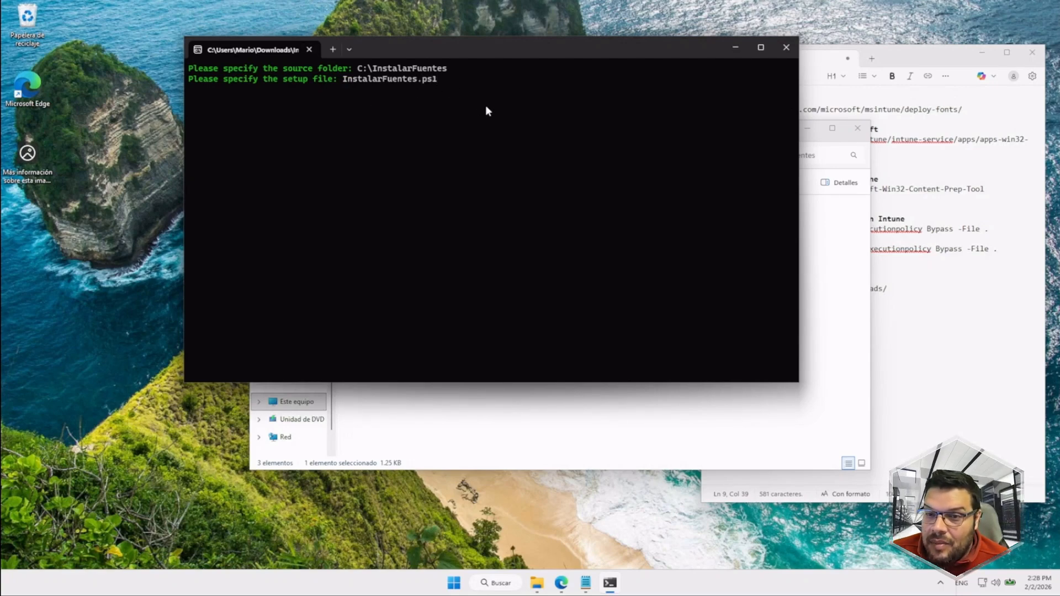
key(Return)
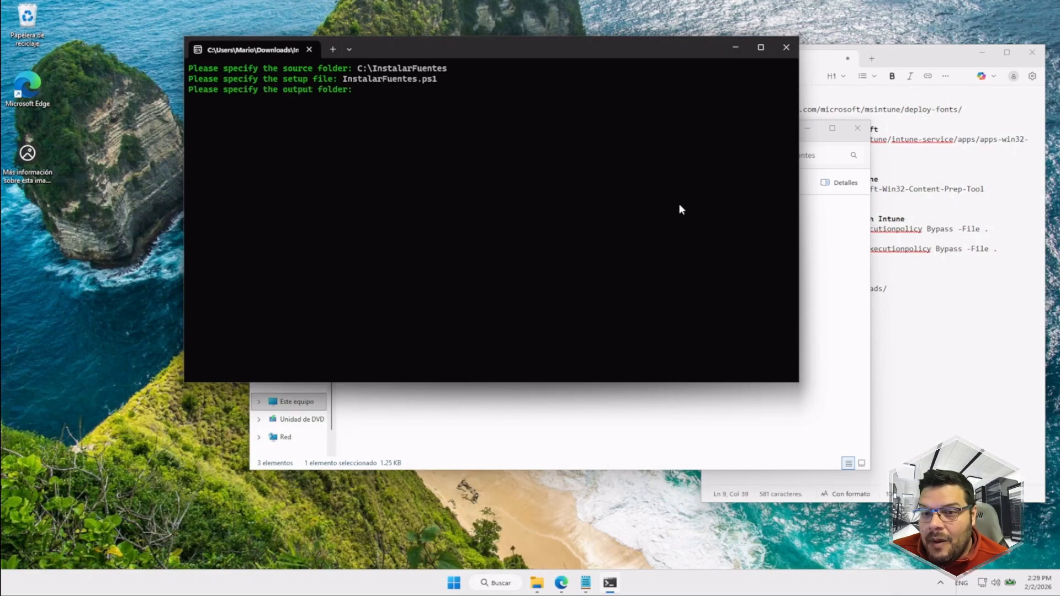
Copy the path of the SalidaFuentes folder on drive C and specify C:\SalidaFuentes as the output folder.
click(841, 241)
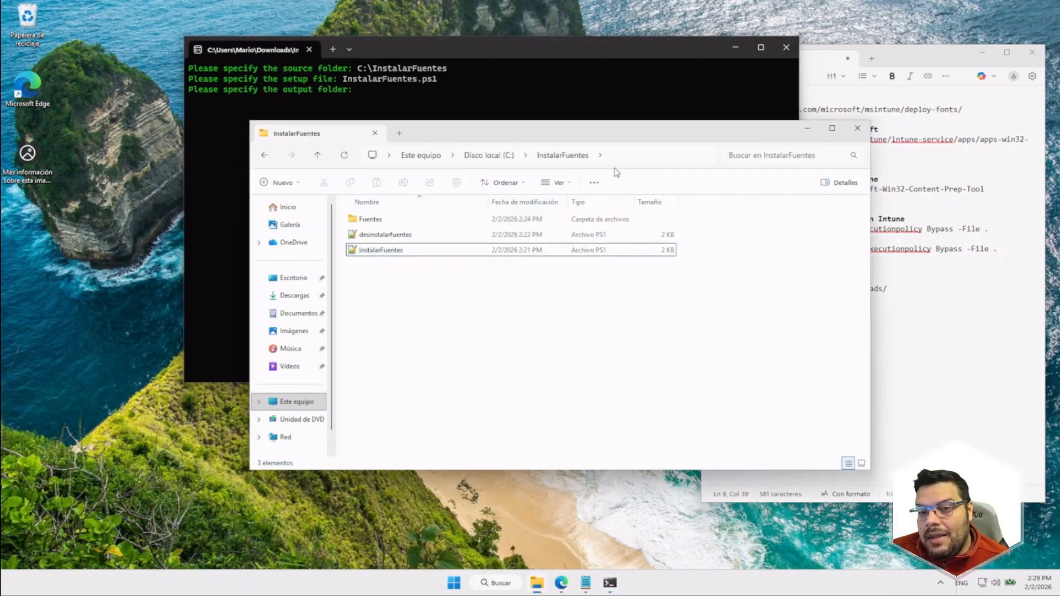
click(473, 155)
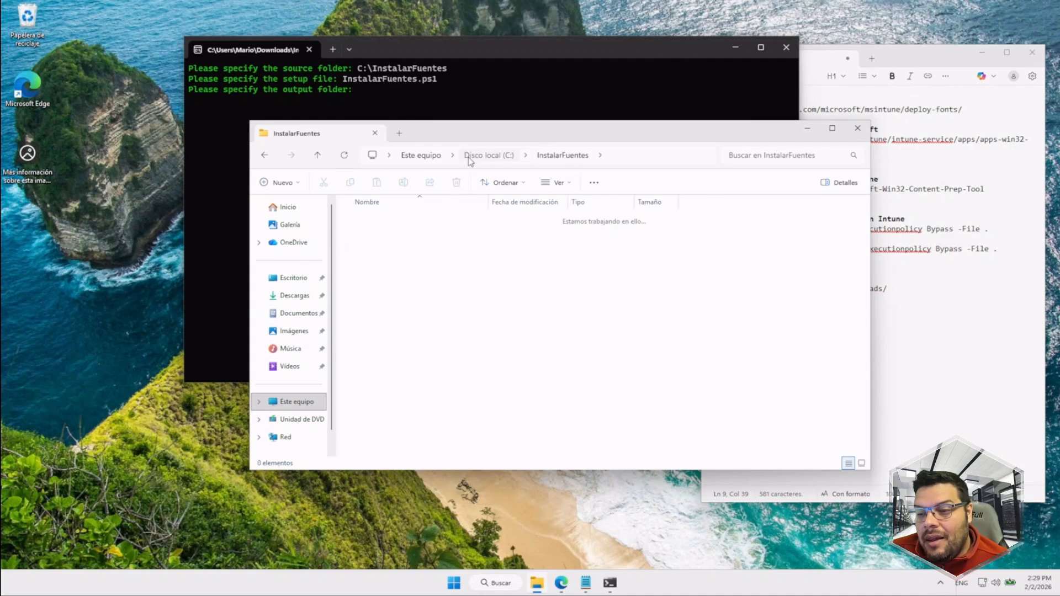
click(385, 299)
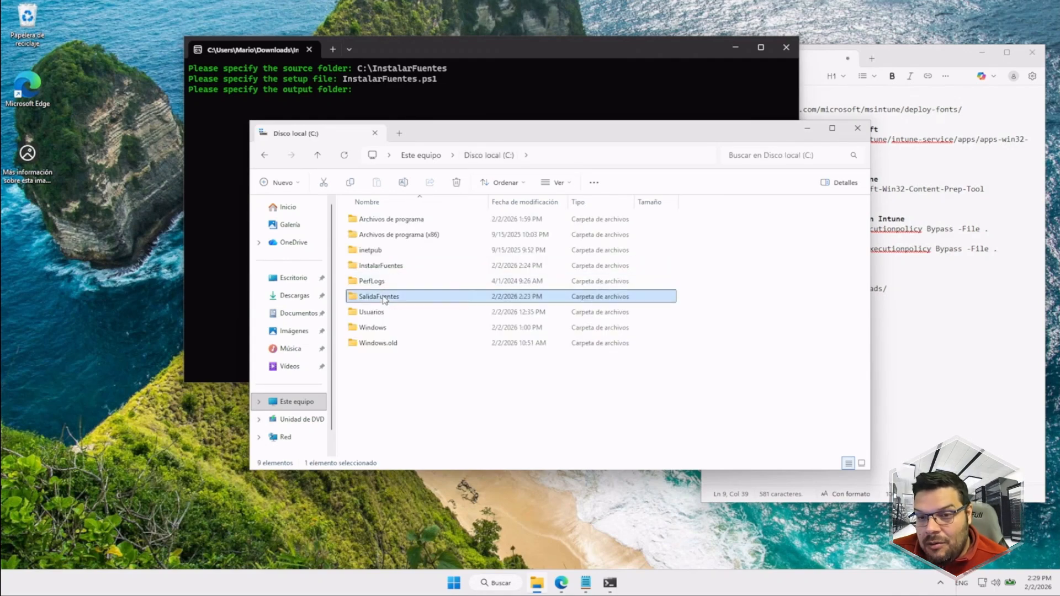
double_click(394, 298)
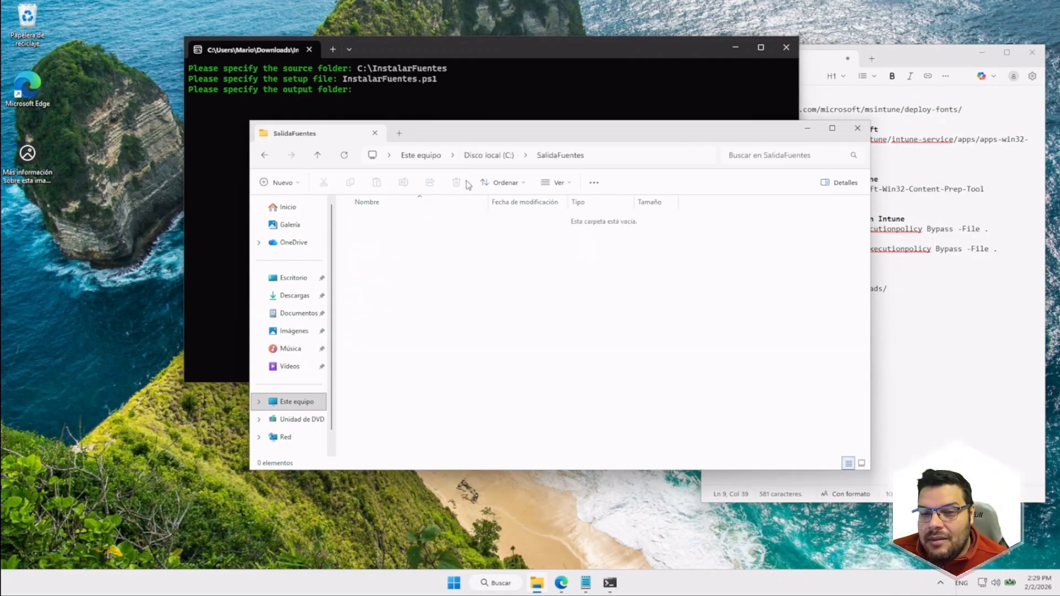
click(614, 154)
key(ctrl+c)
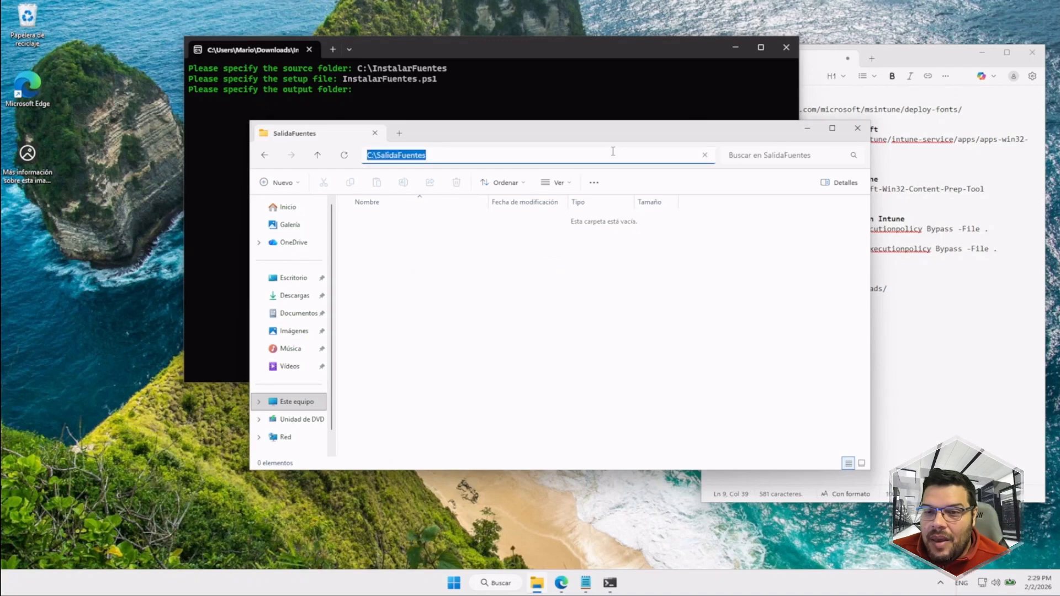
click(538, 99)
key(ctrl+v)
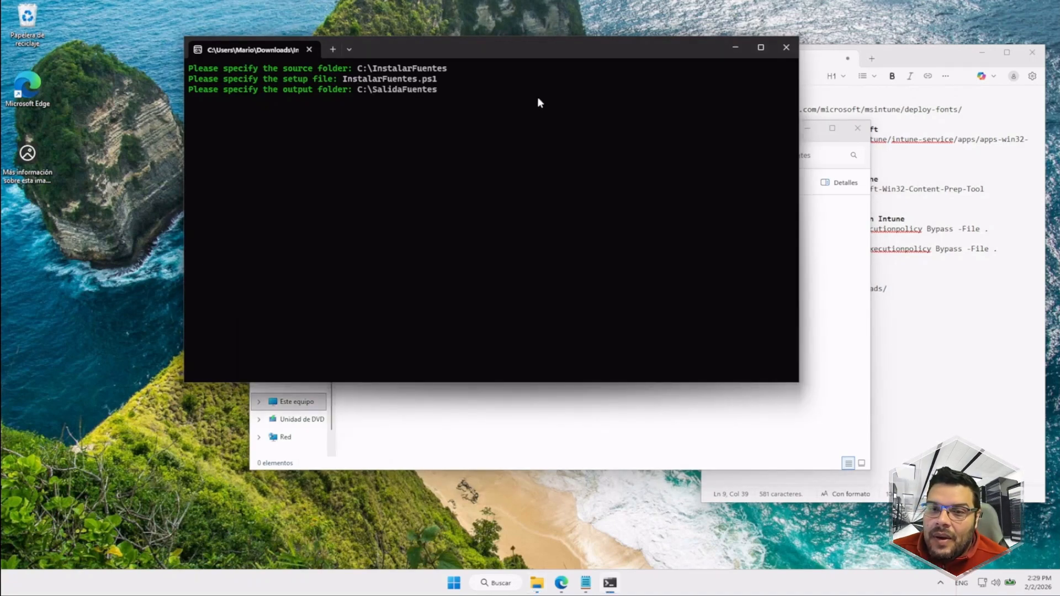
key(Return)
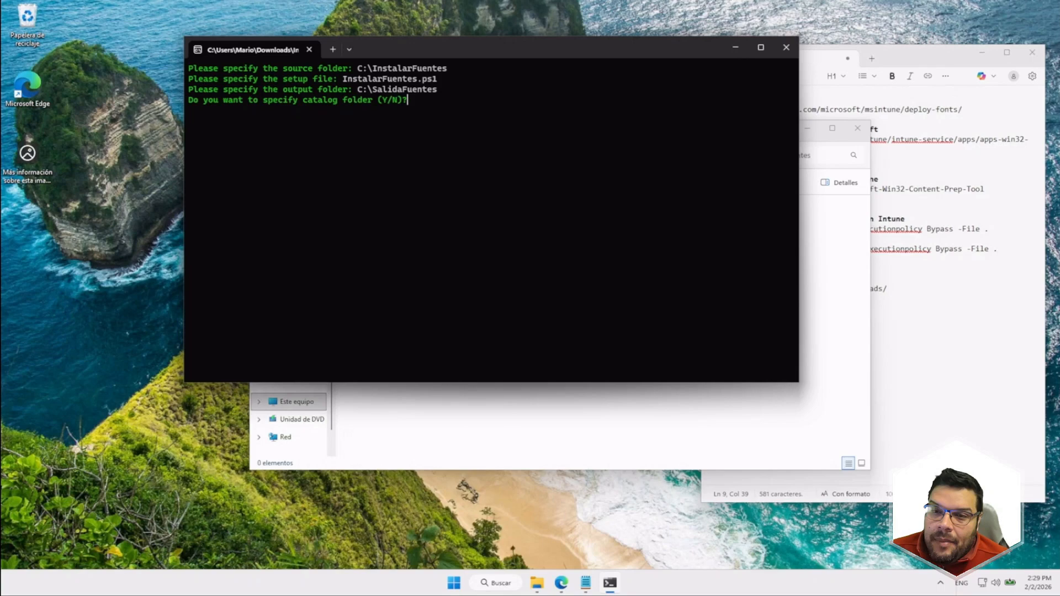
Decline the catalog folder with N to build the package, and check InstalarFuentes.intunewin in the SalidaFuentes folder.
text(N)
key(Return)
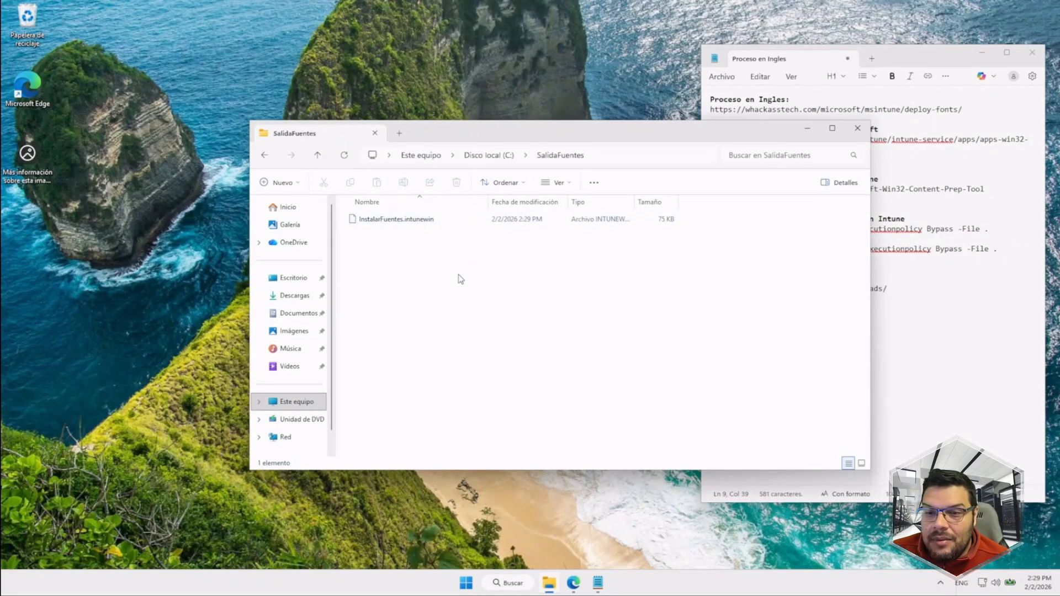
click(404, 222)
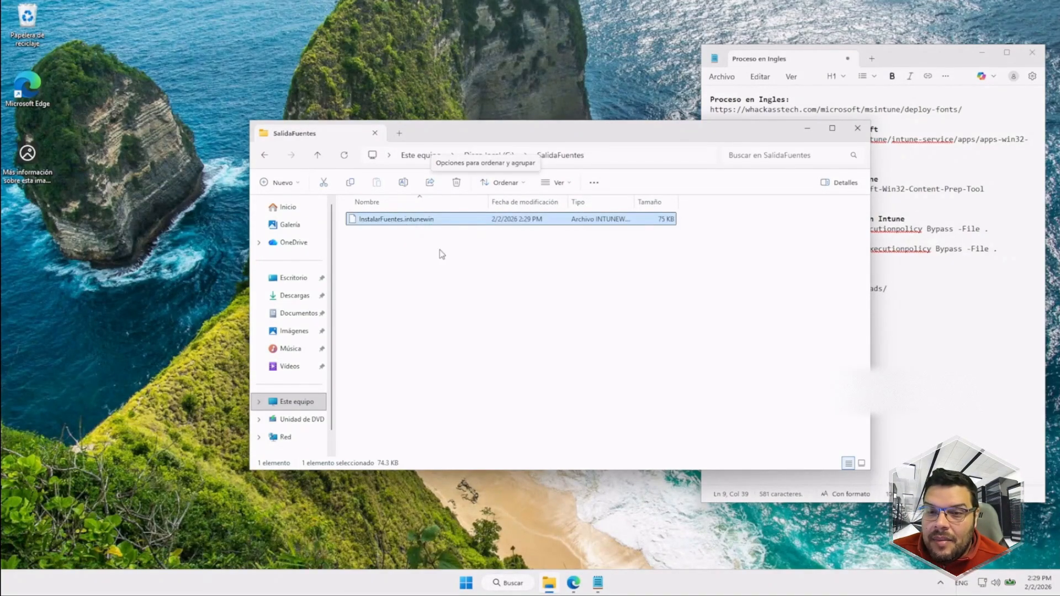
click(532, 287)
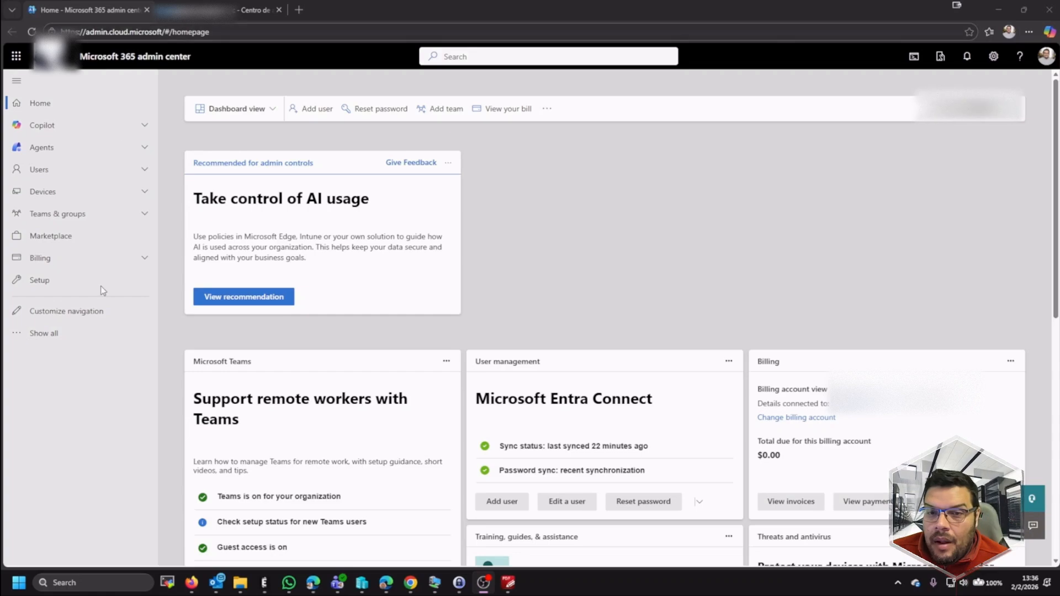
Open the Microsoft Intune admin center from the full list of admin centers in the Microsoft 365 admin center.
click(43, 333)
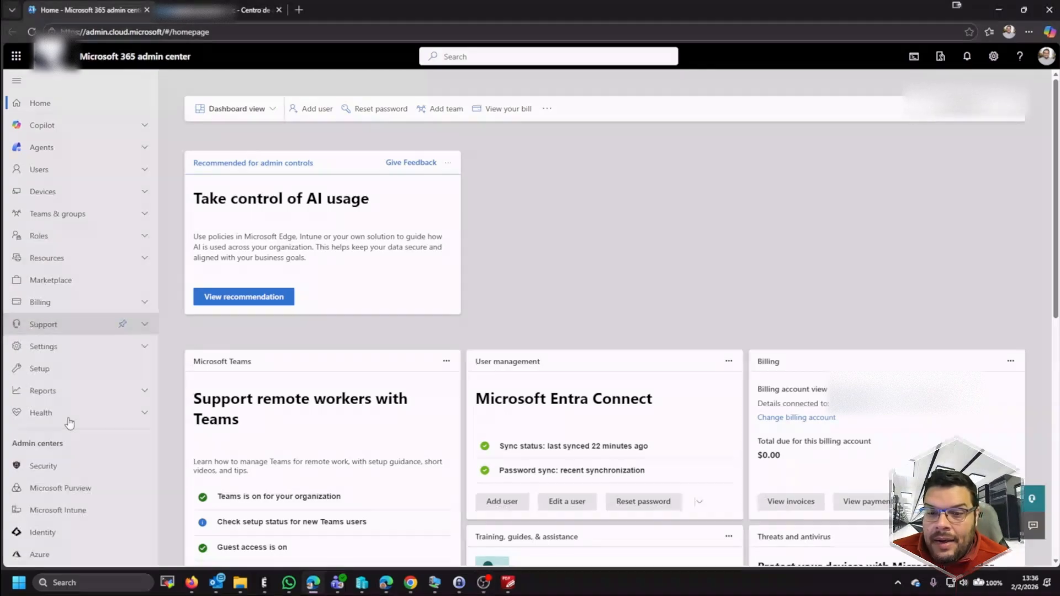
scroll(50, 514, down, 1)
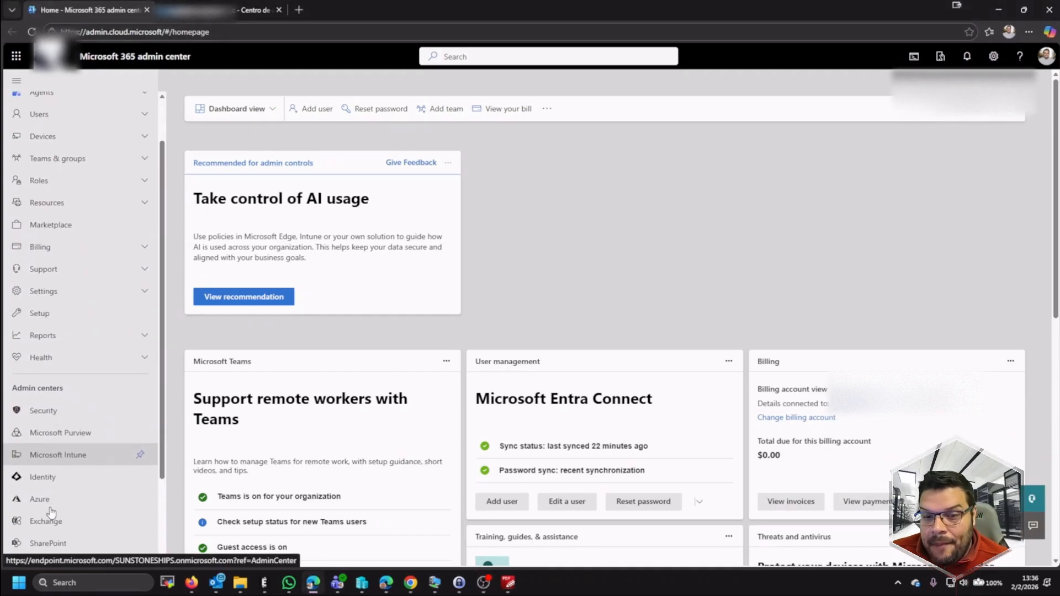
click(65, 456)
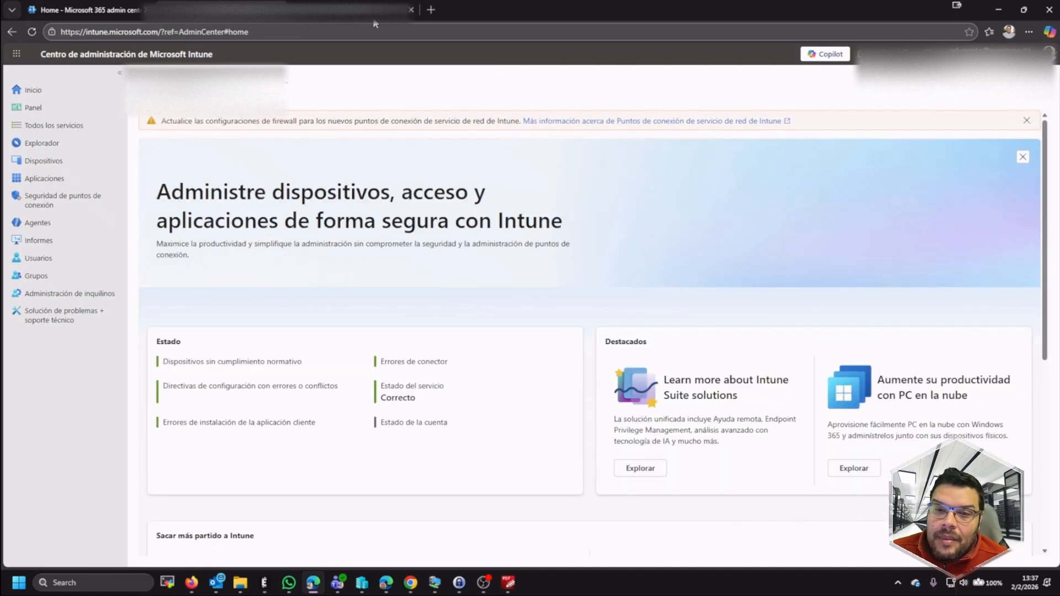
click(411, 11)
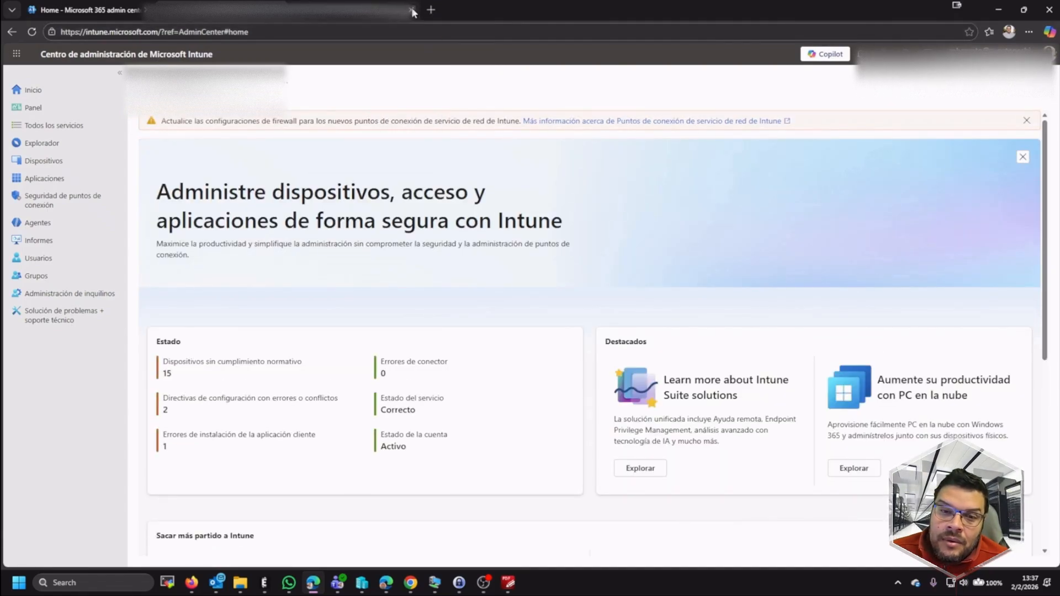
Start creating an app in Intune's Windows applications with the type Aplicación de Windows (Win32).
click(82, 179)
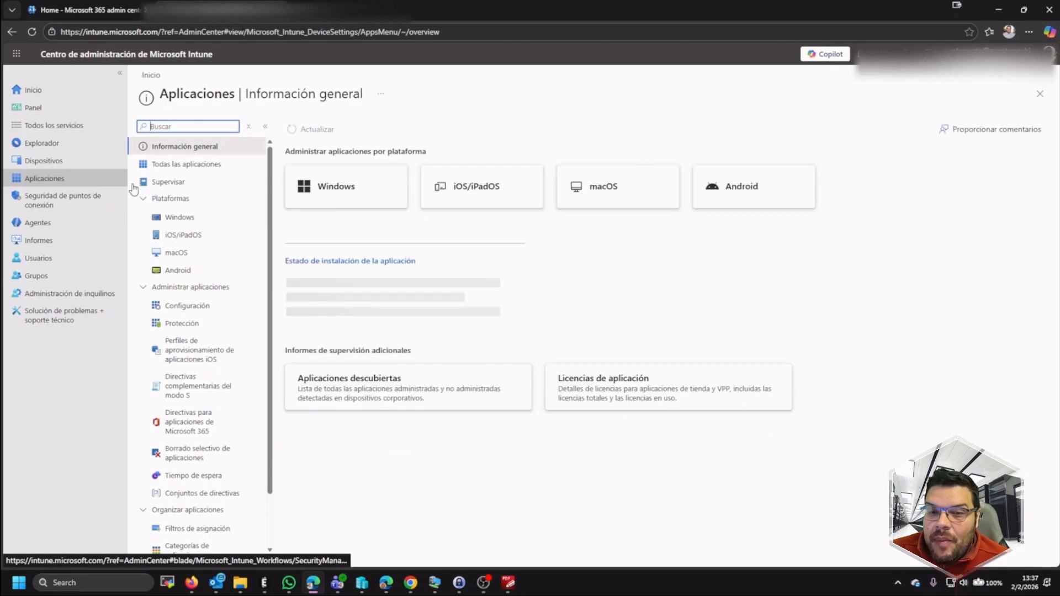
click(182, 221)
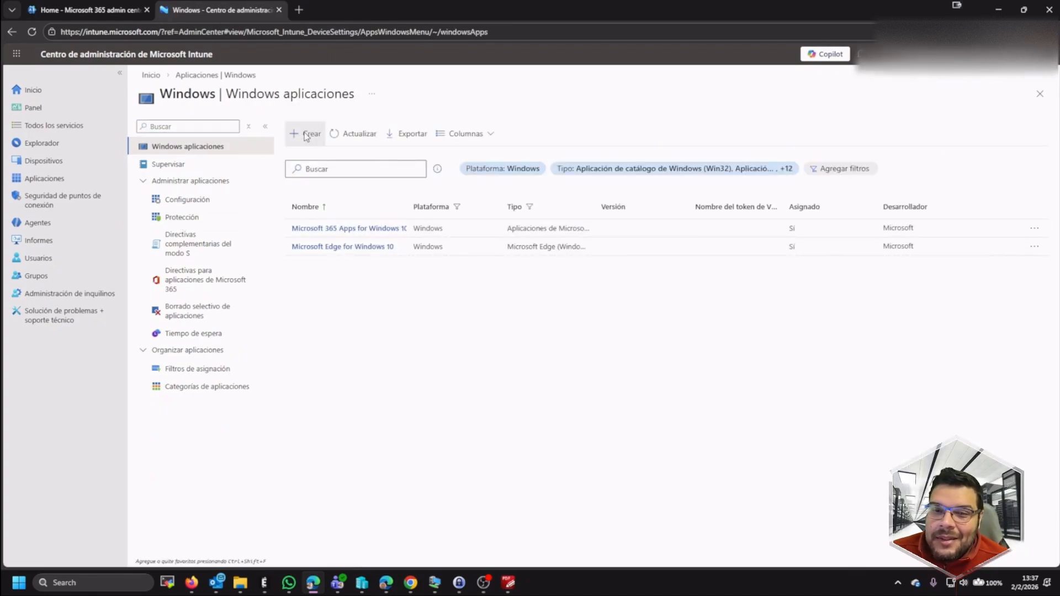
click(307, 135)
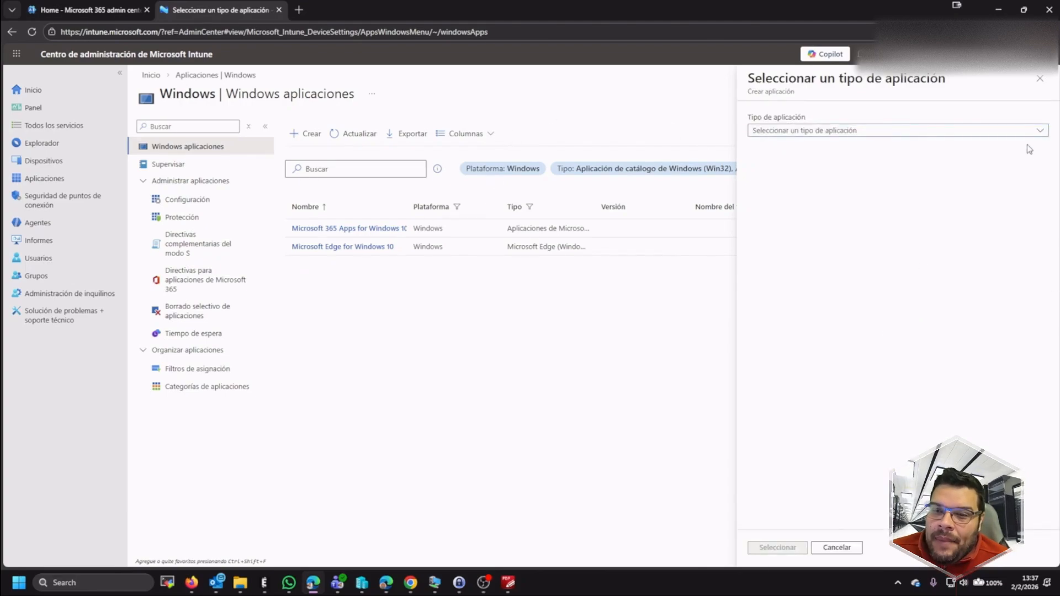
click(1038, 133)
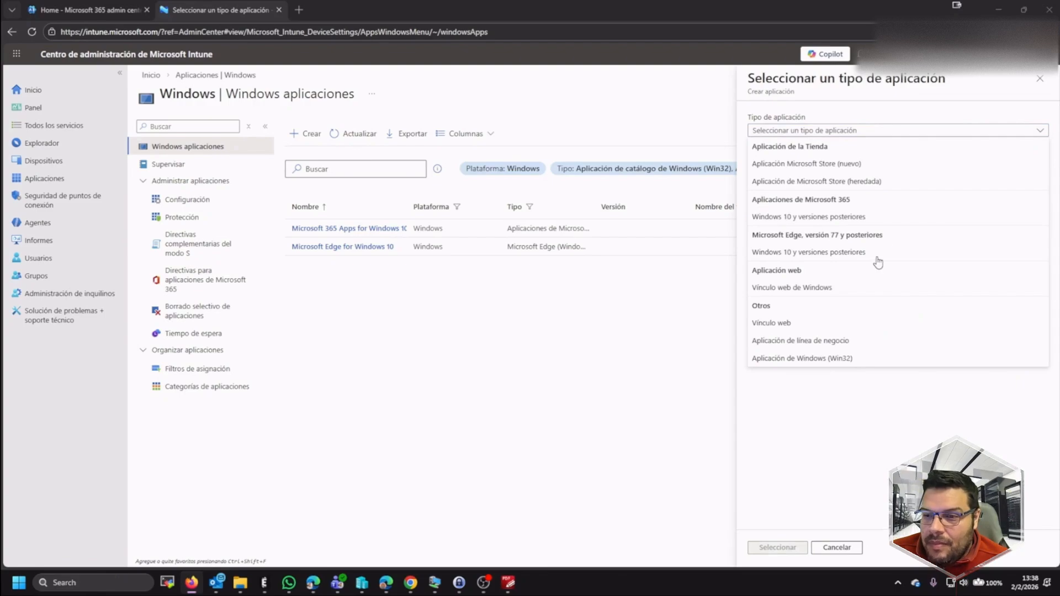
click(816, 363)
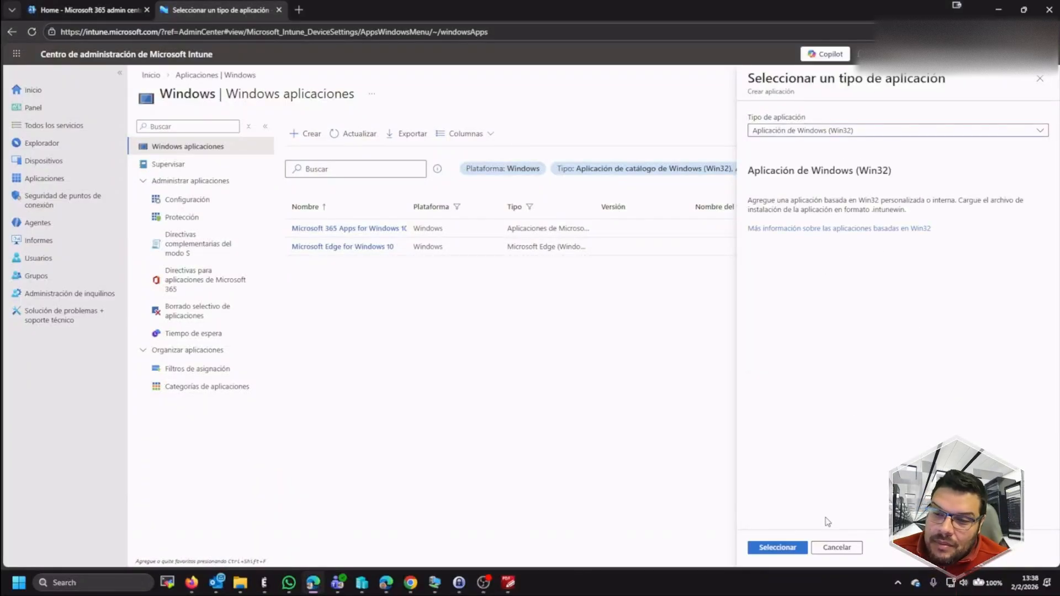
click(787, 548)
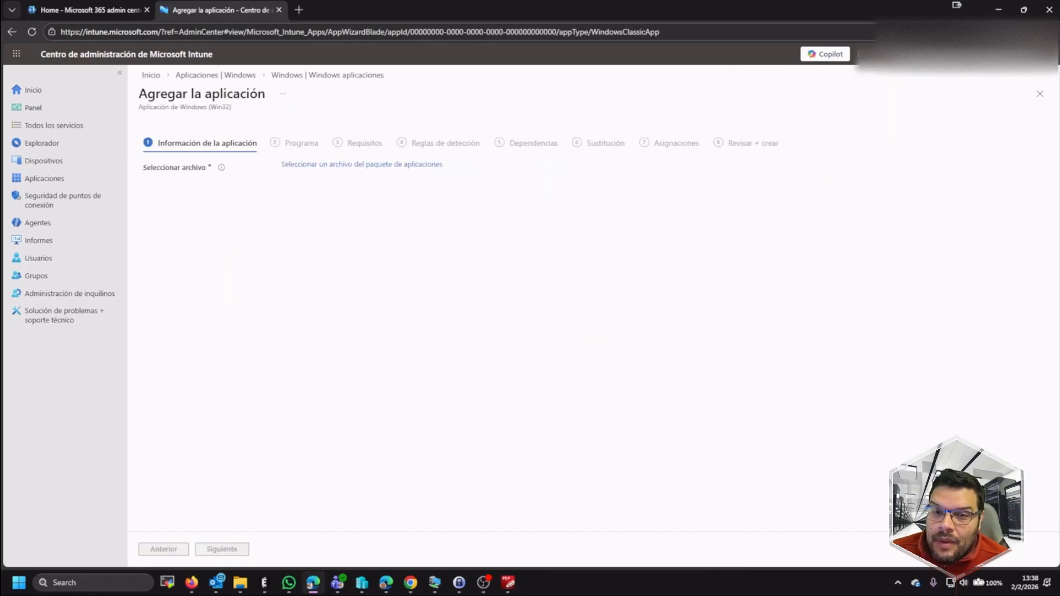
Select InstalarFuentes.intunewin from the SalidaFuentes folder on drive C as the app package file and accept it.
click(336, 164)
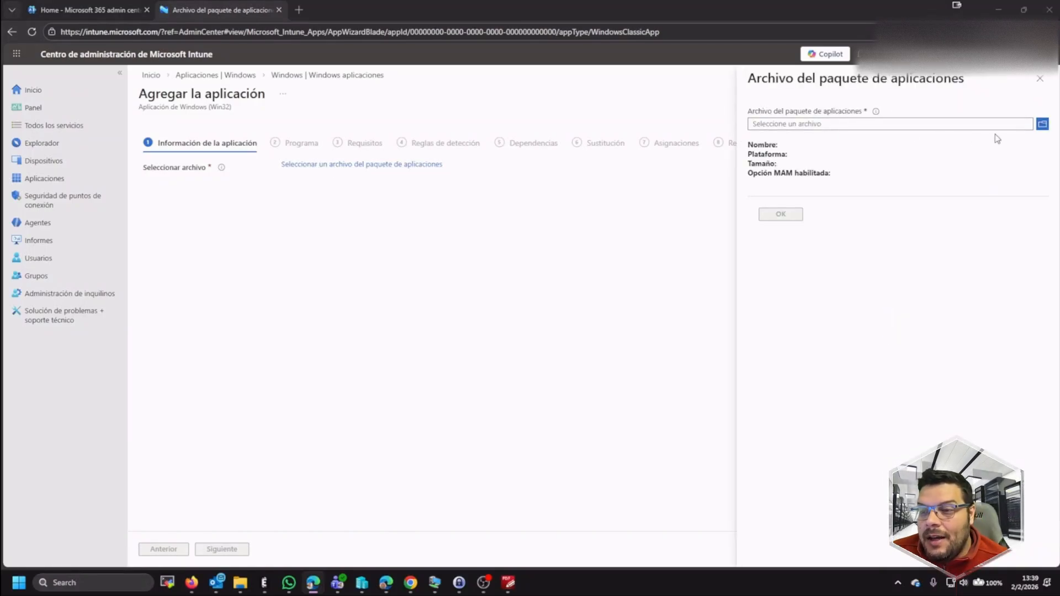
click(1042, 125)
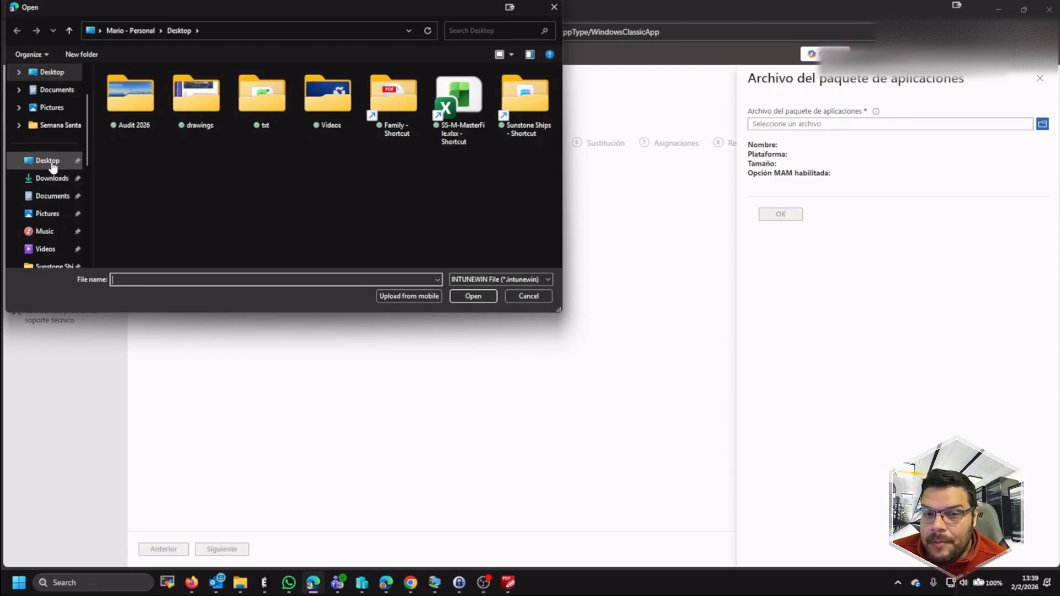
scroll(39, 166, down, 5)
click(48, 213)
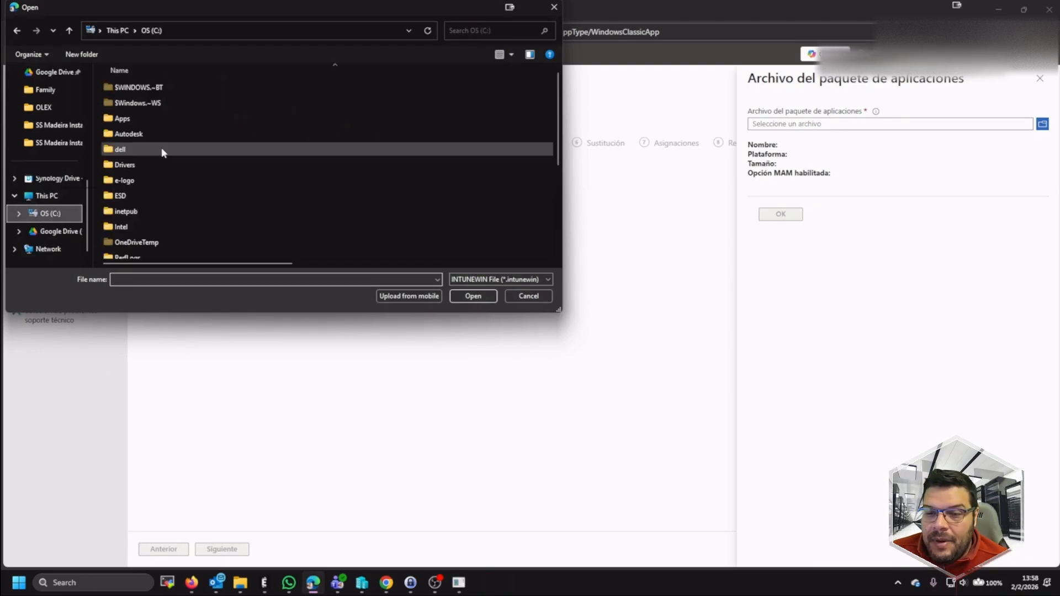
scroll(164, 209, down, 1)
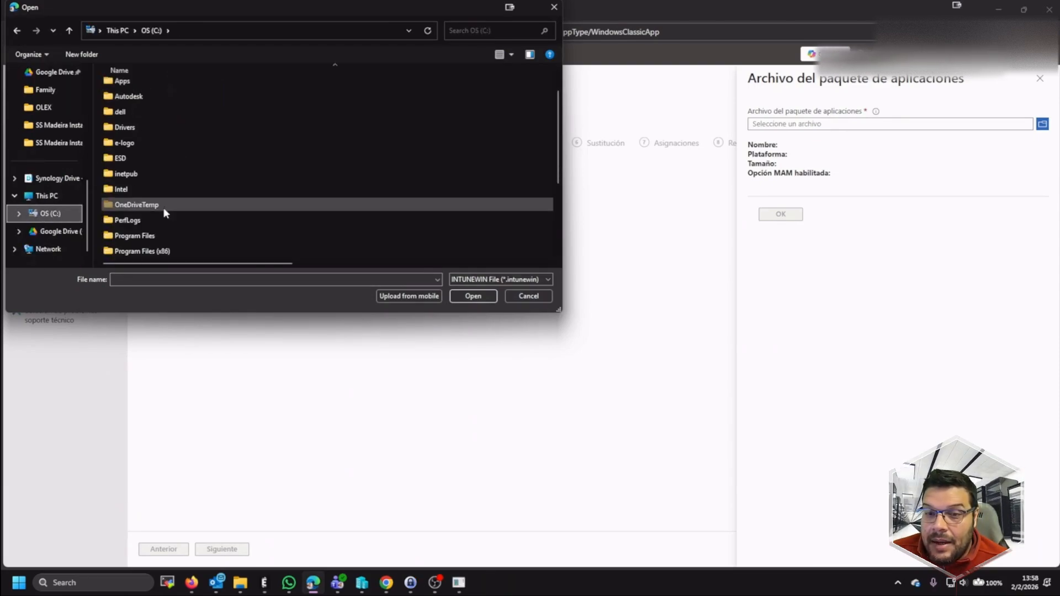
click(164, 208)
key(s)
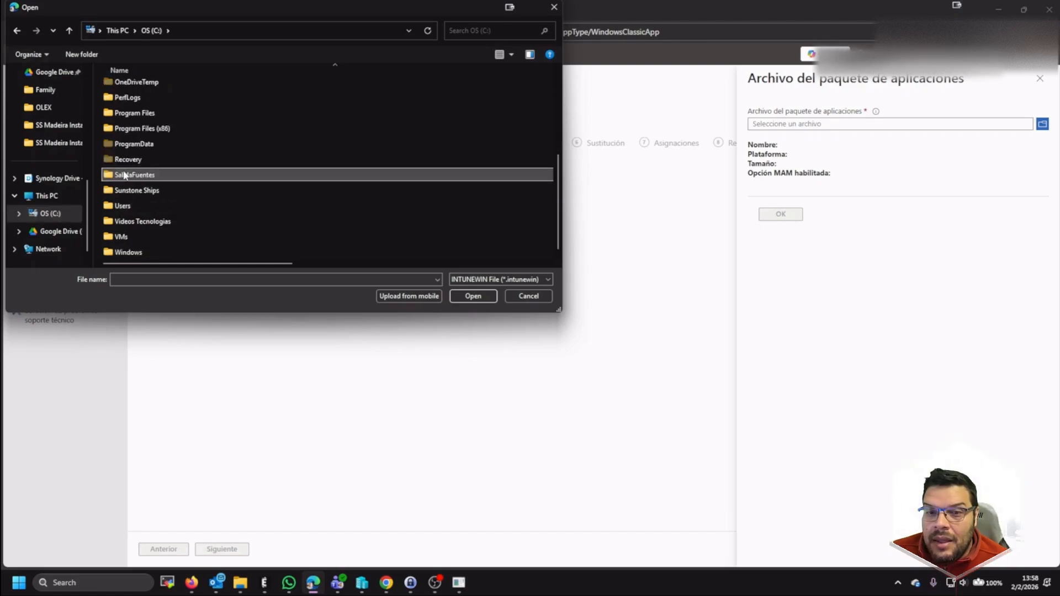
double_click(124, 175)
click(134, 87)
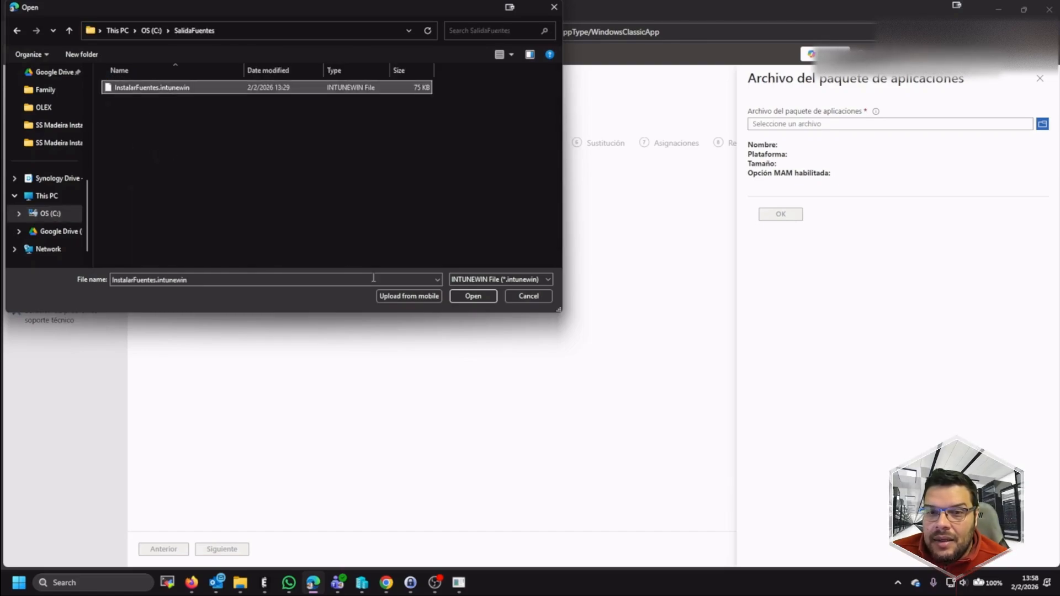
click(463, 298)
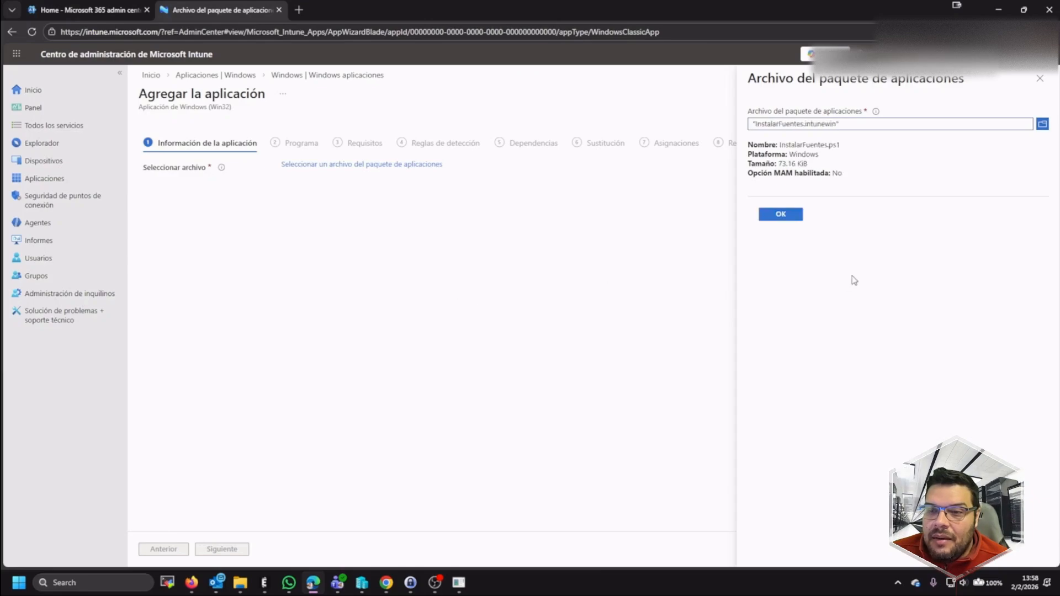
click(790, 218)
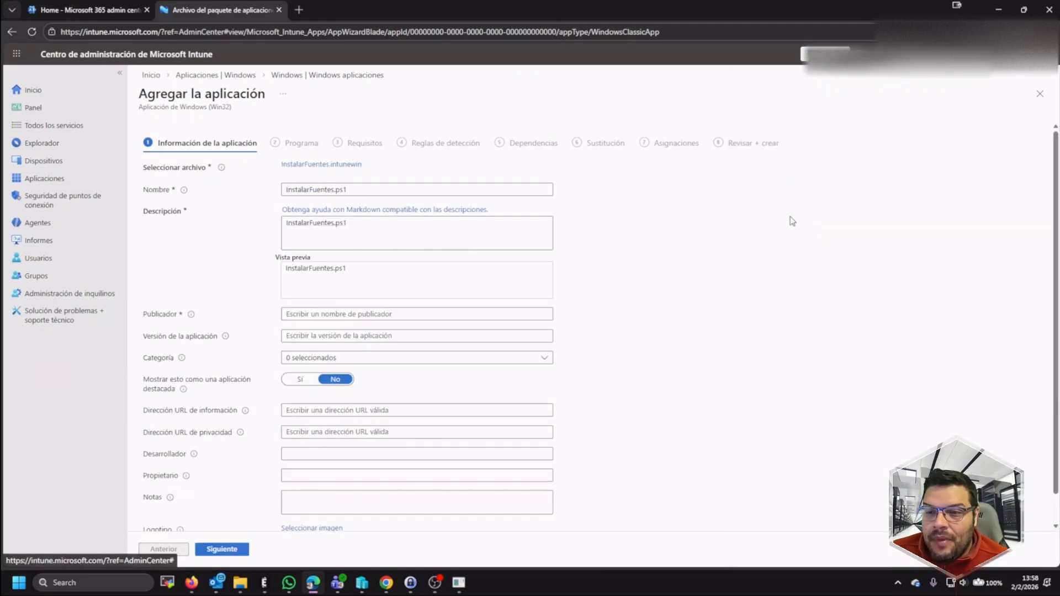
Replace the app description with "Script para la instalacion de Fuentes".
click(379, 226)
key(ctrl+a)
key(BackSpace)
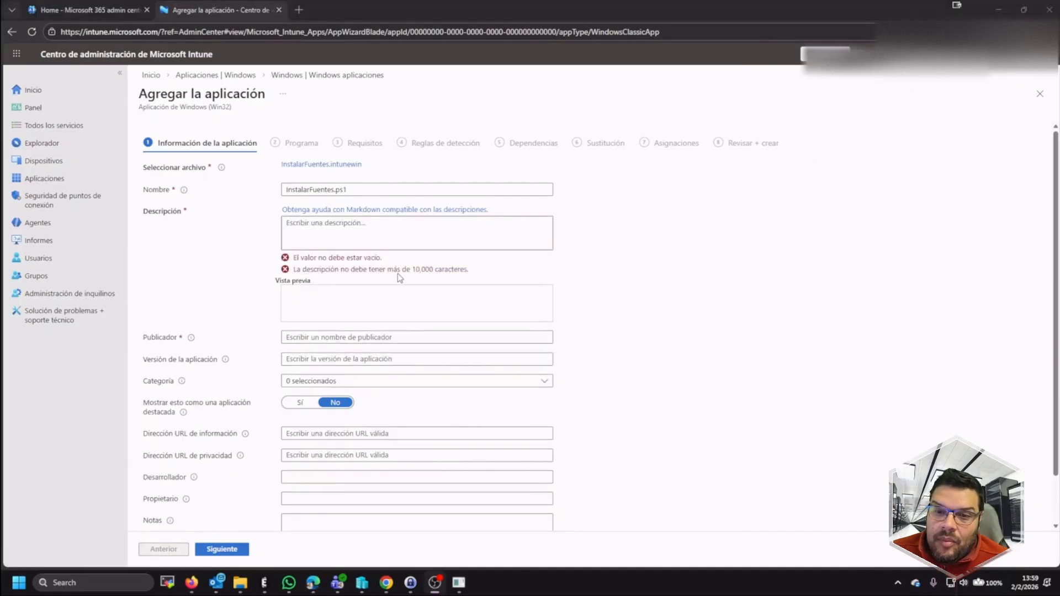
text(Script [a)
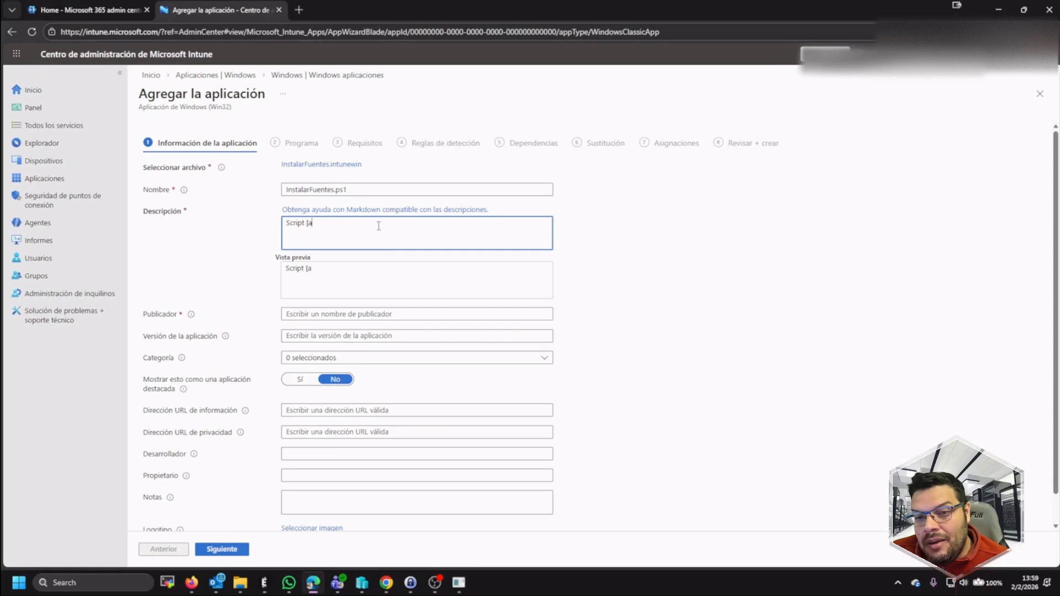
key(BackSpace)
key(BackSpace)
key(BackSpace)
text(para la instalacion)
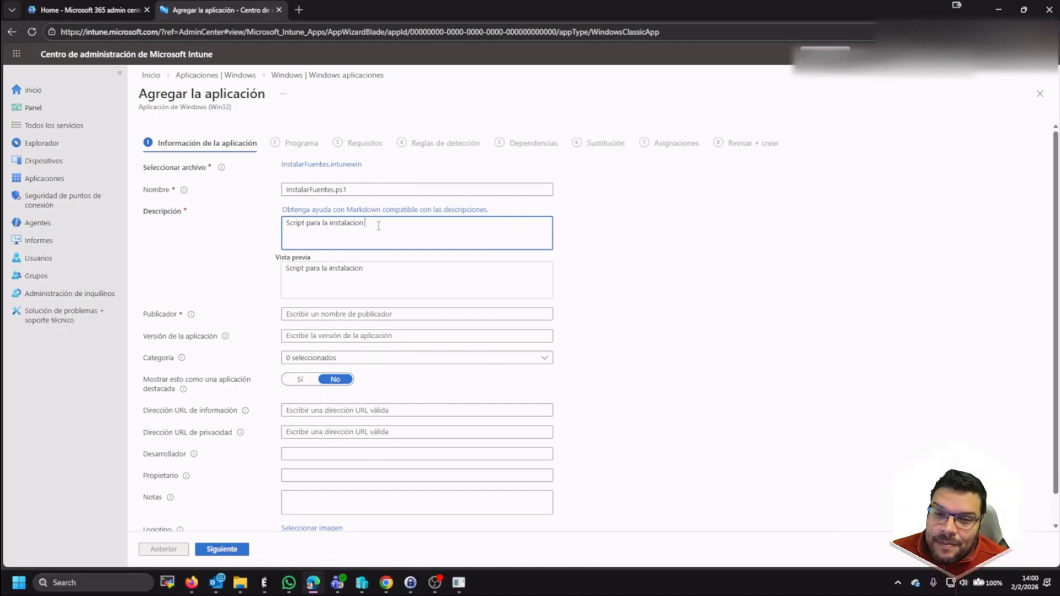
text(de)
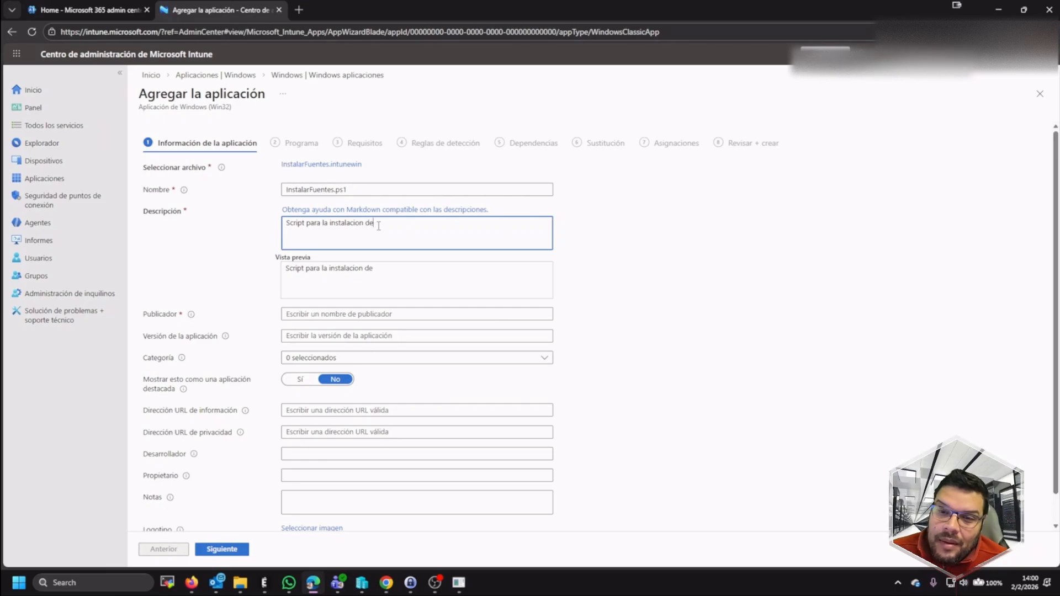
text( Fuentes)
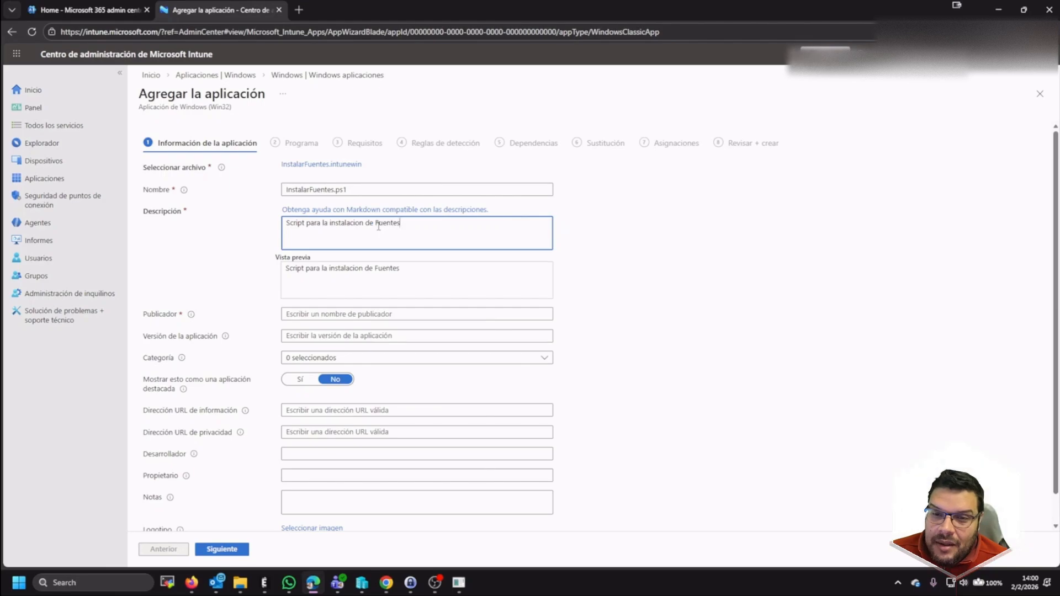
Enter Tecnoespanol as the app's publisher.
click(368, 314)
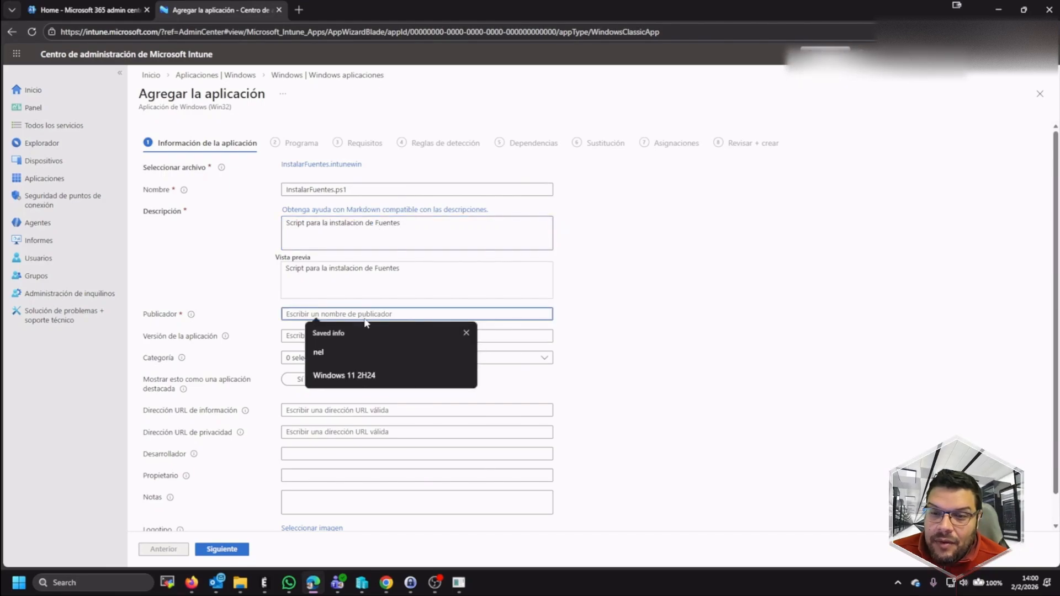
text(Te)
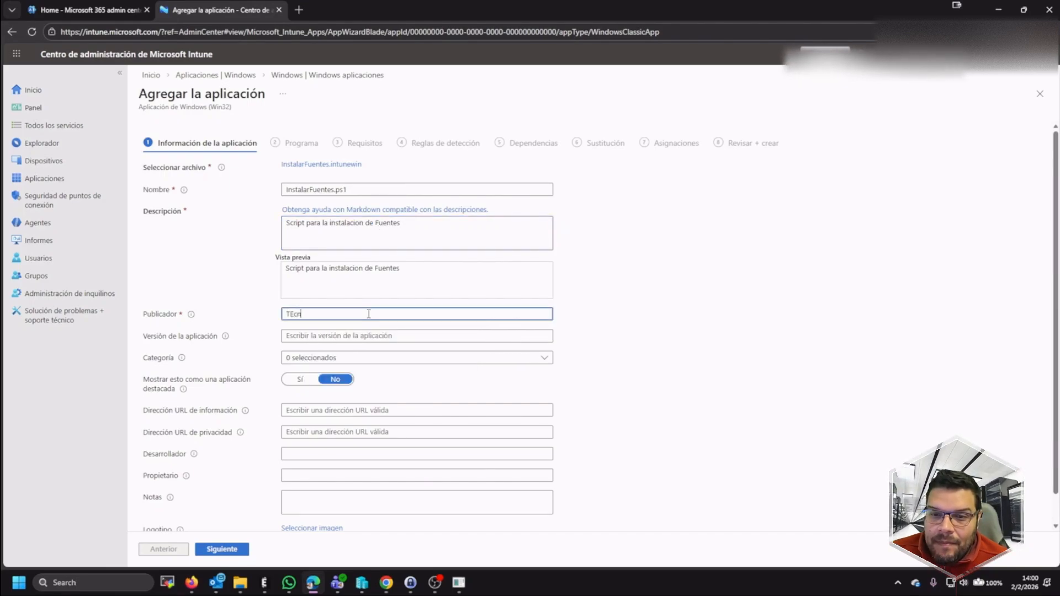
text(cnol)
key(BackSpace)
key(BackSpace)
key(BackSpace)
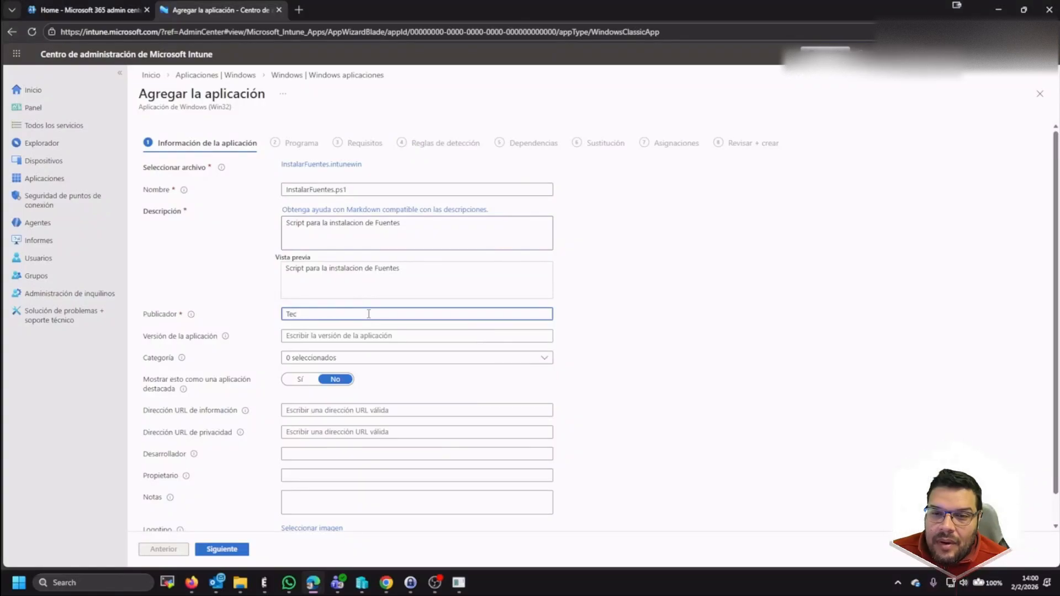
text(noespanol)
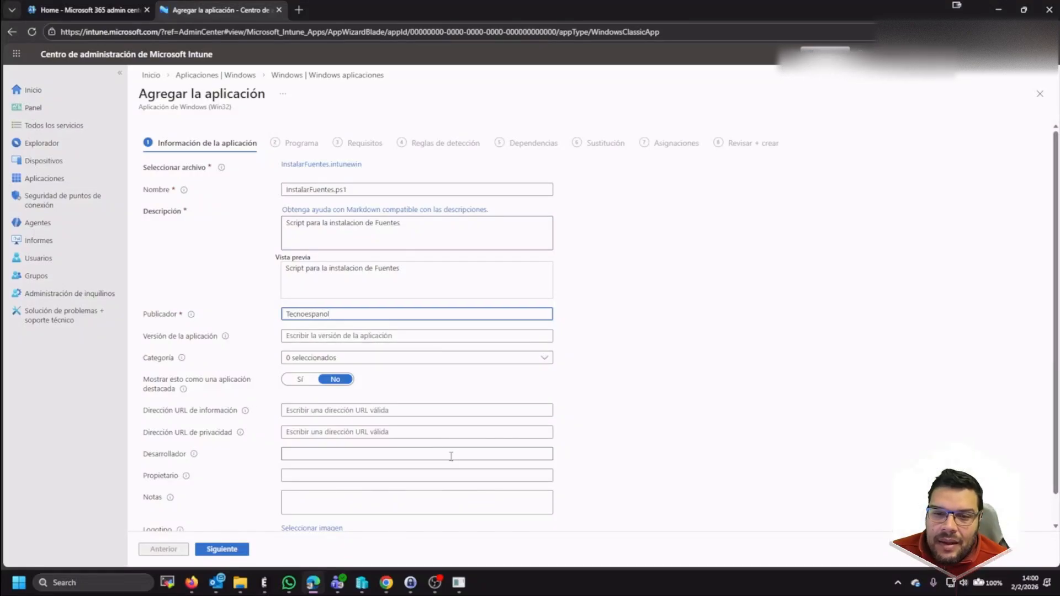
key(alt+Tab)
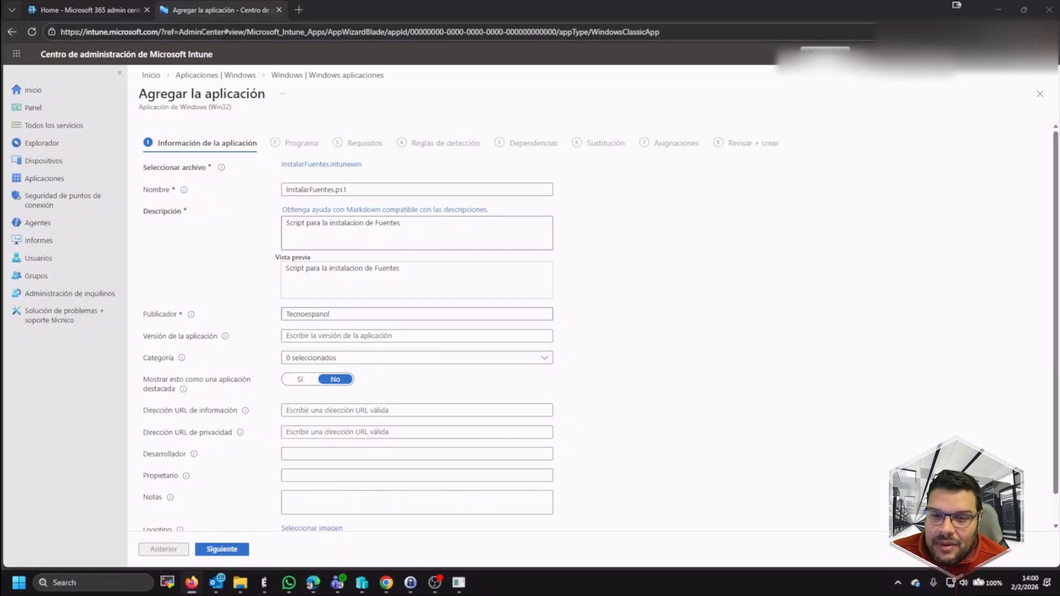
Set the app version to 1.0 in the application information.
click(487, 336)
text(1.0)
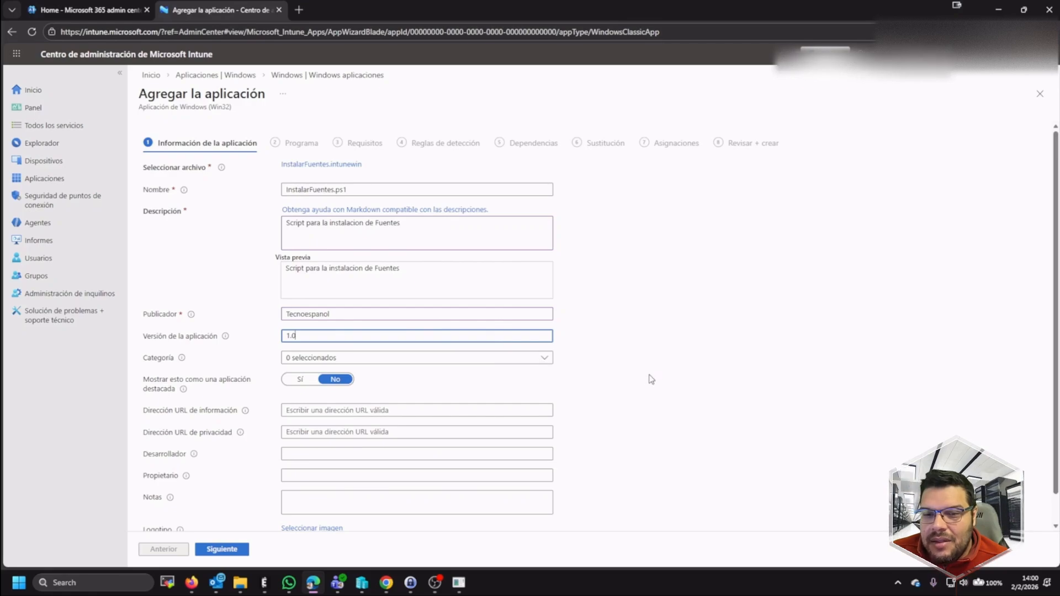
click(651, 379)
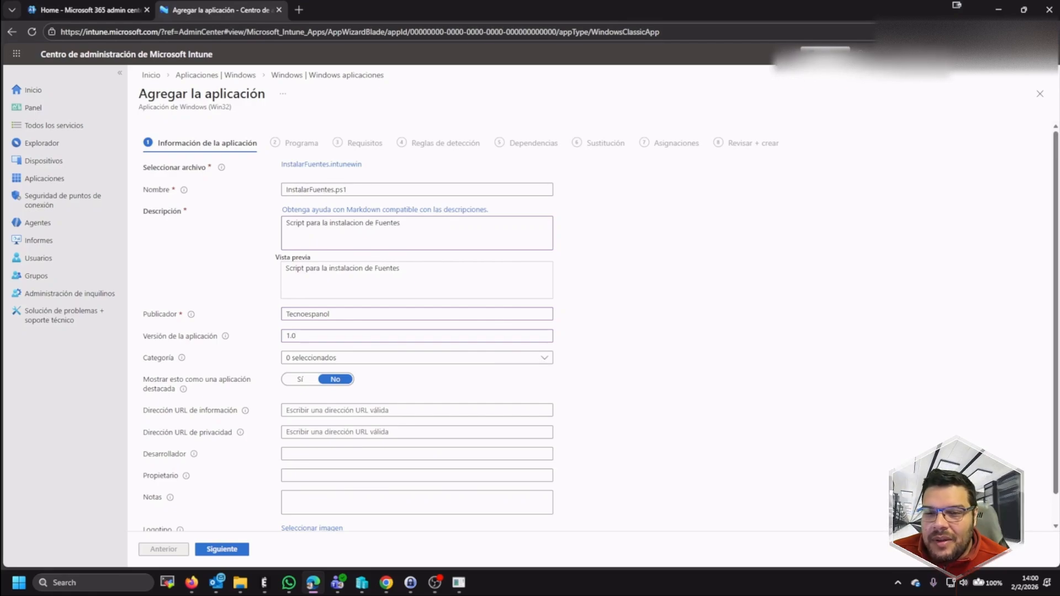
key(alt+Tab)
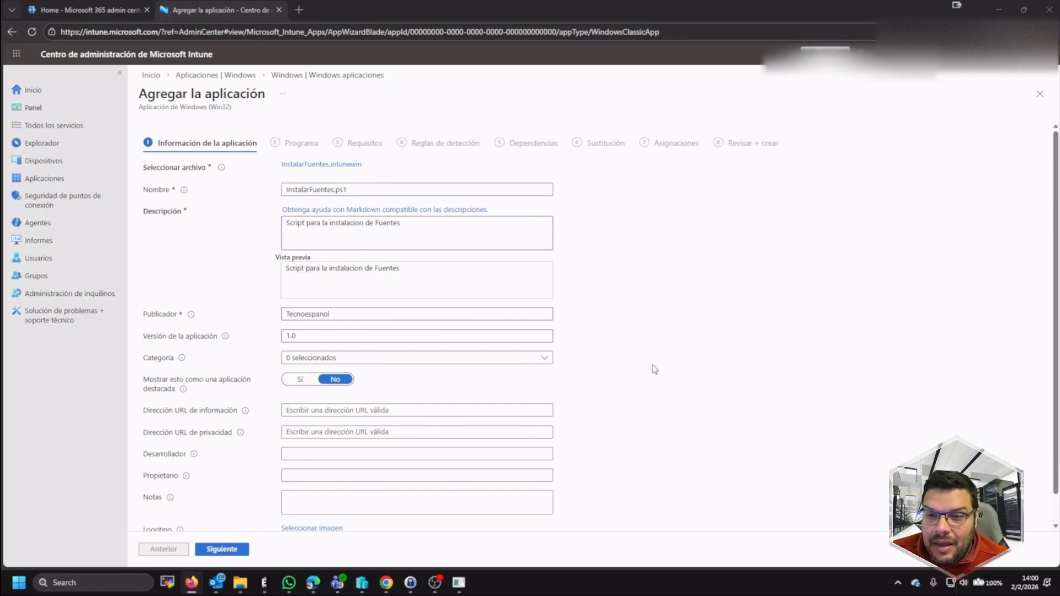
scroll(658, 378, down, 1)
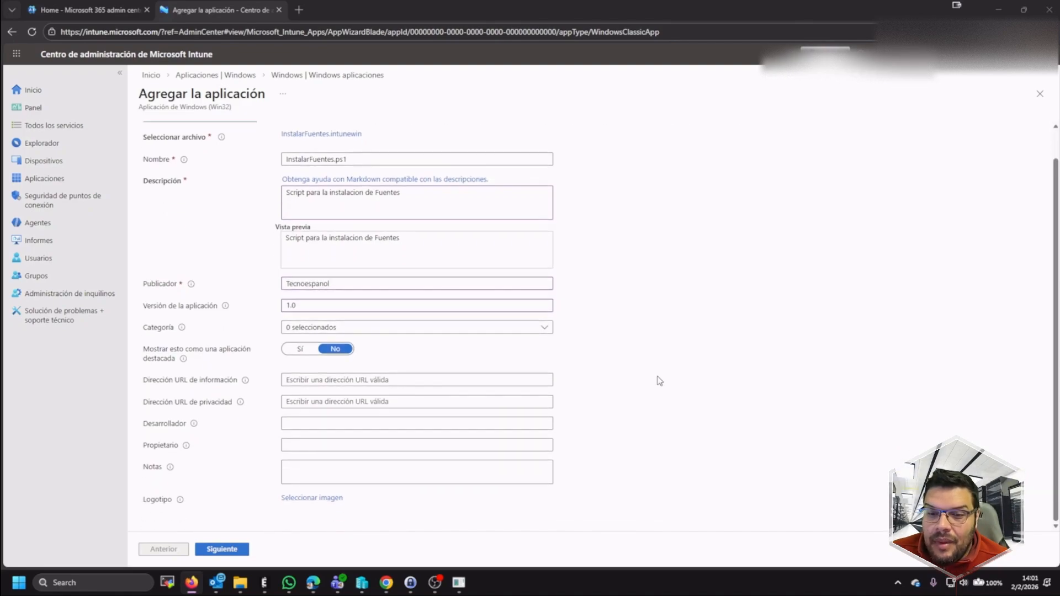
Continue to the Programa stage and set the install command to powershell.exe -Executionpolicy Bypass -File .\InstalarFuentes.ps1.
click(236, 550)
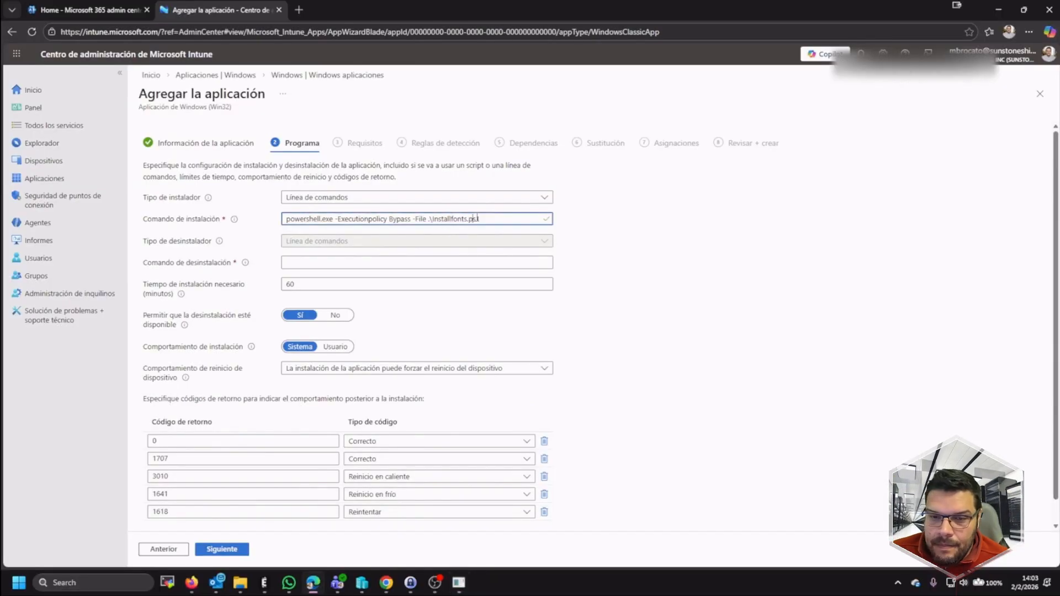
drag(481, 218, 256, 218)
key(ctrl+v)
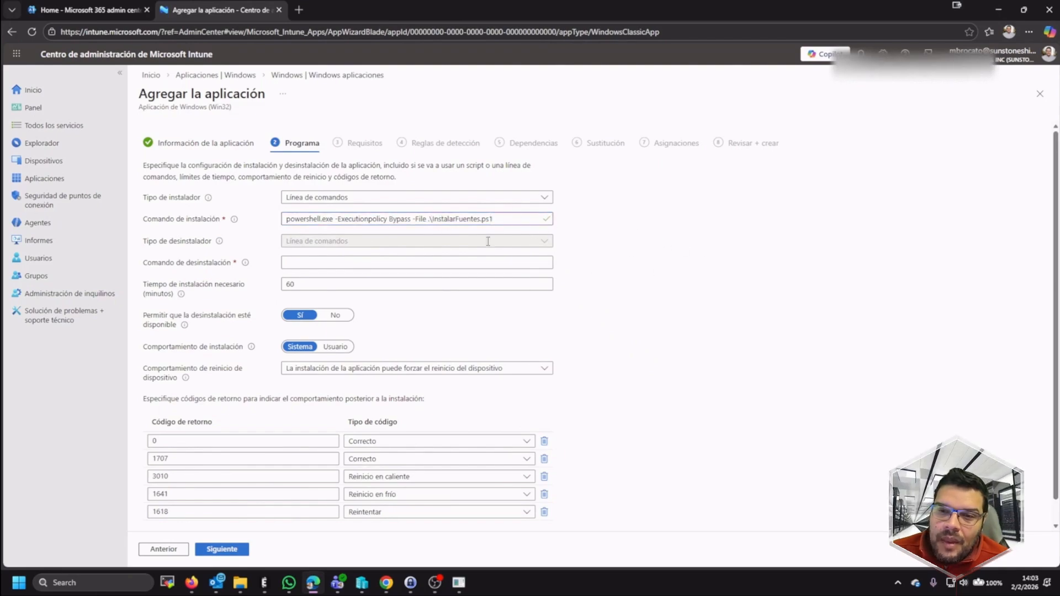
Copy the uninstall command from the notes and set it as powershell.exe -Executionpolicy Bypass -File .\desinstalarfuentes.ps1 in the app's program settings.
click(464, 582)
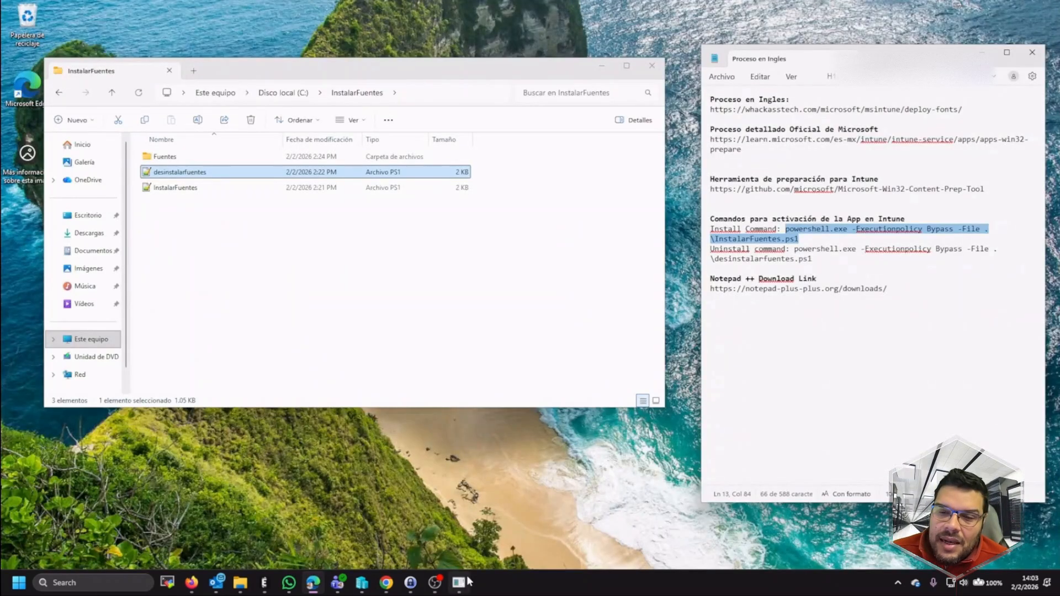
click(812, 260)
double_click(806, 259)
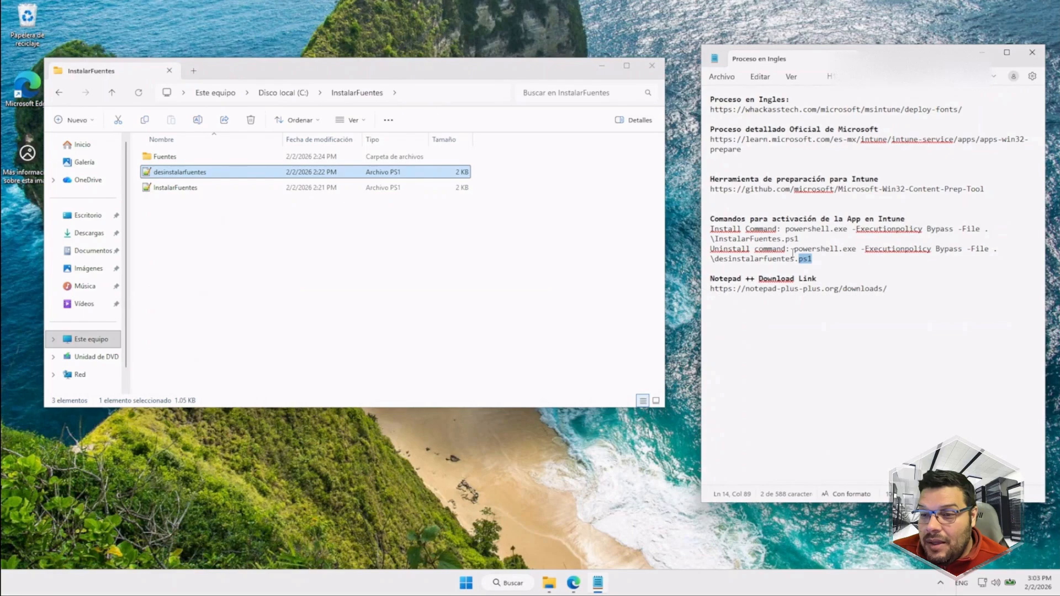
shift+click(795, 249)
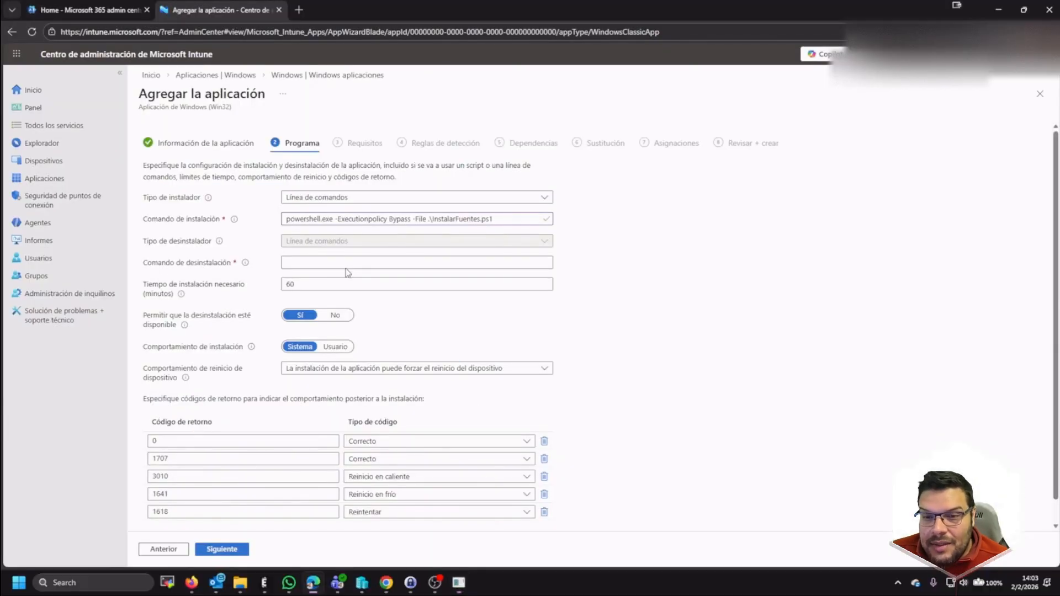
click(346, 262)
text(powershell.exe -Executionpolicy Bypass -File .\desinstalarfuentes.ps1)
scroll(347, 263, down, 1)
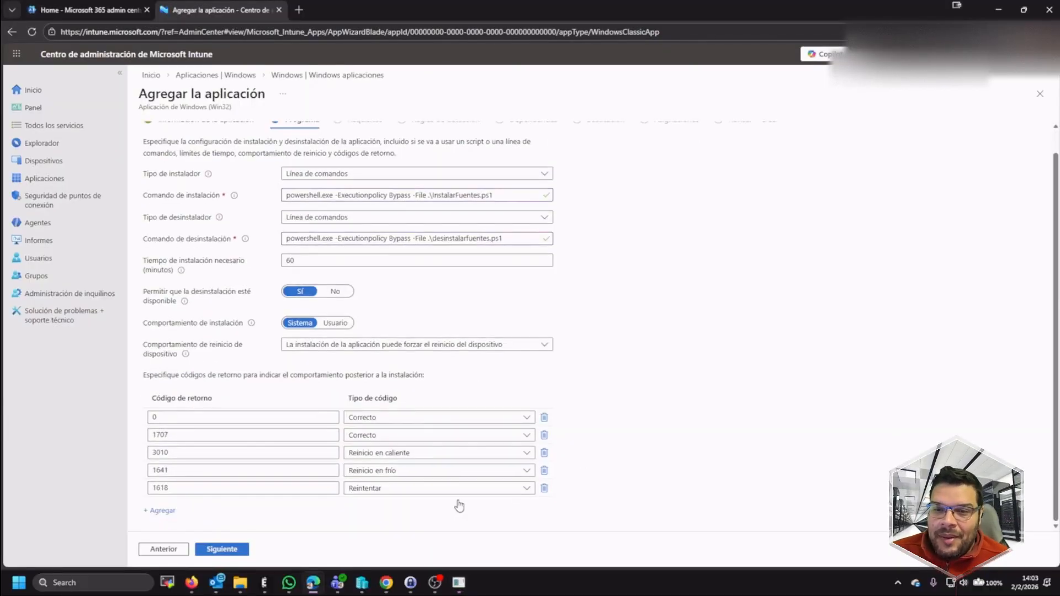
Continue to the Requisitos stage and set the minimum operating system version to Windows 10 1607.
click(237, 550)
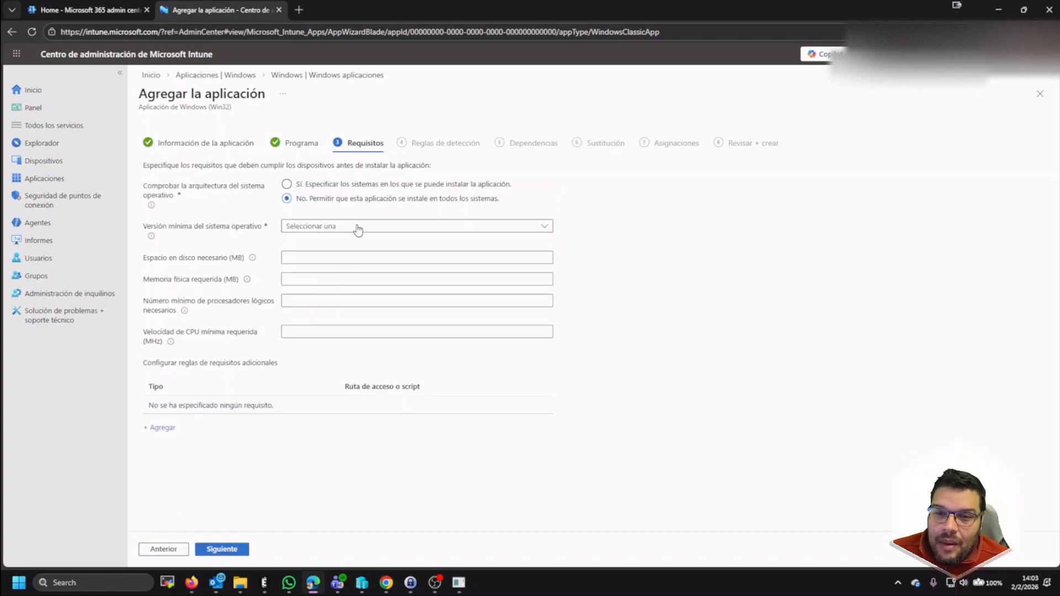
click(358, 227)
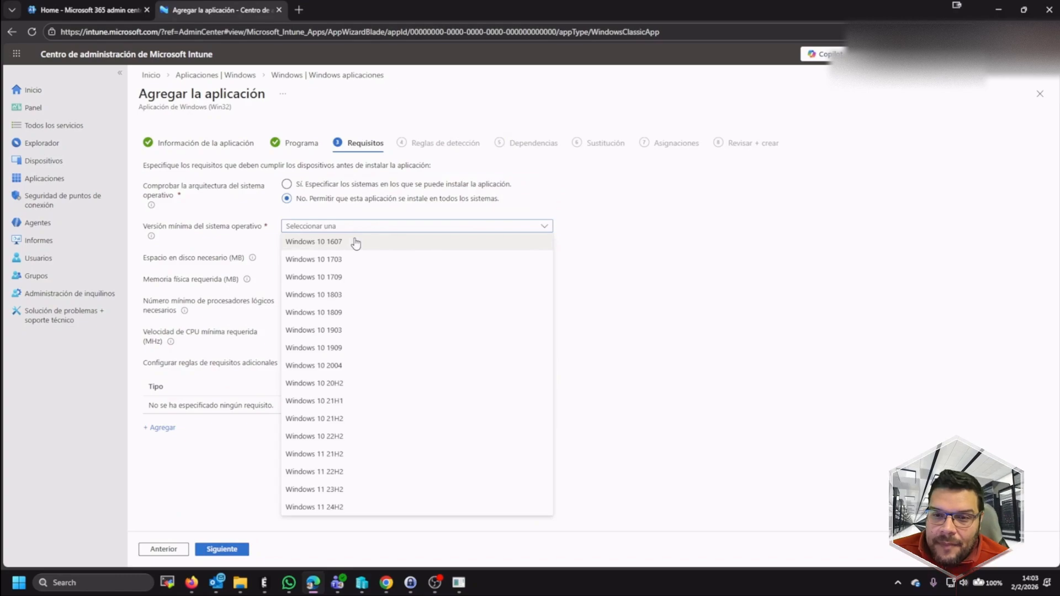
click(356, 243)
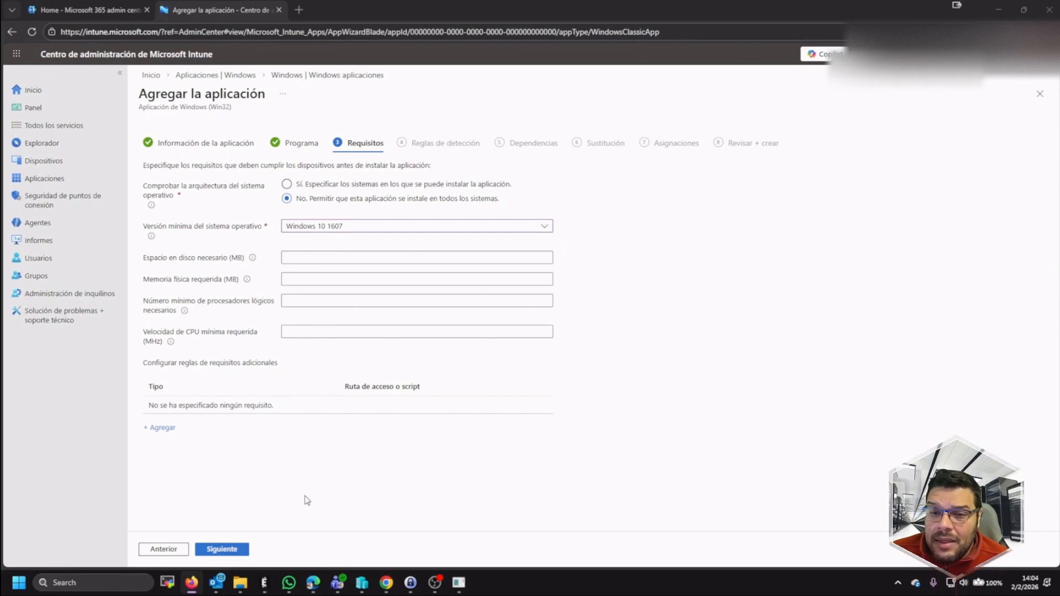
Continue to the detection rules, set the rule format to Configurar manualmente las reglas de detección, and start adding a rule.
click(242, 554)
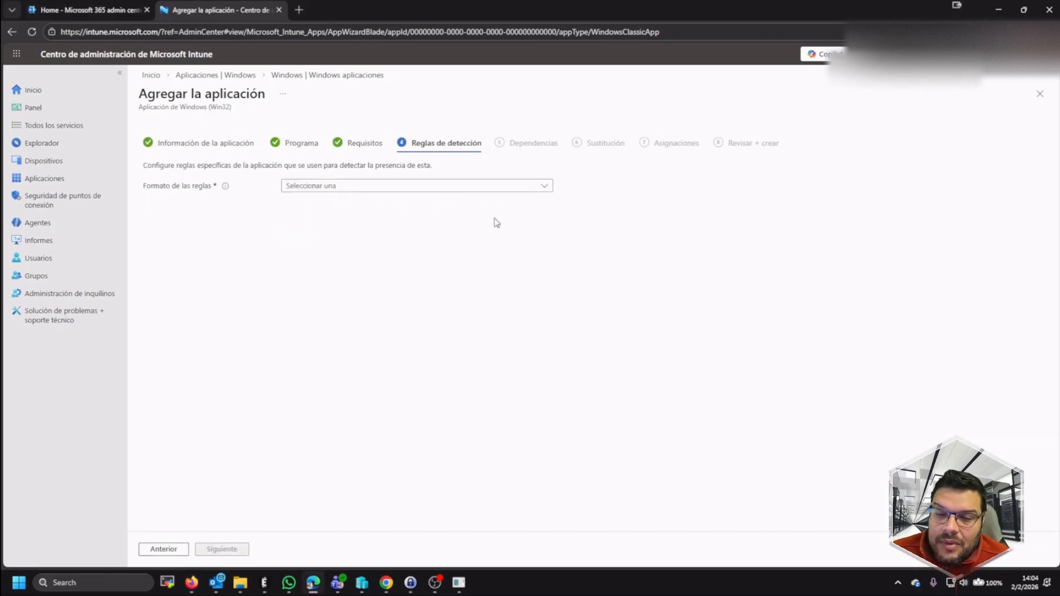
click(514, 189)
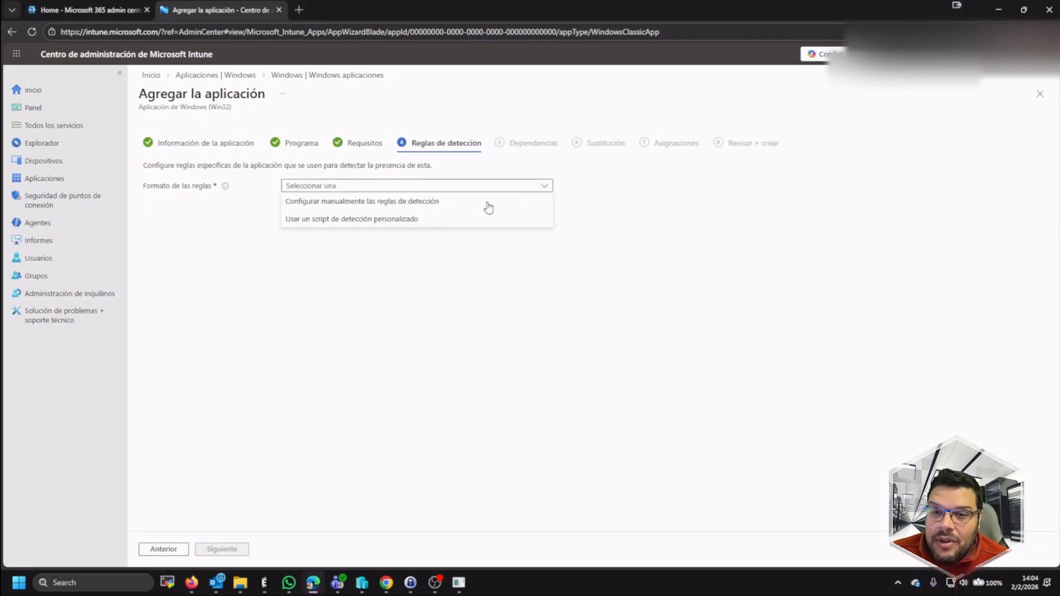
click(451, 202)
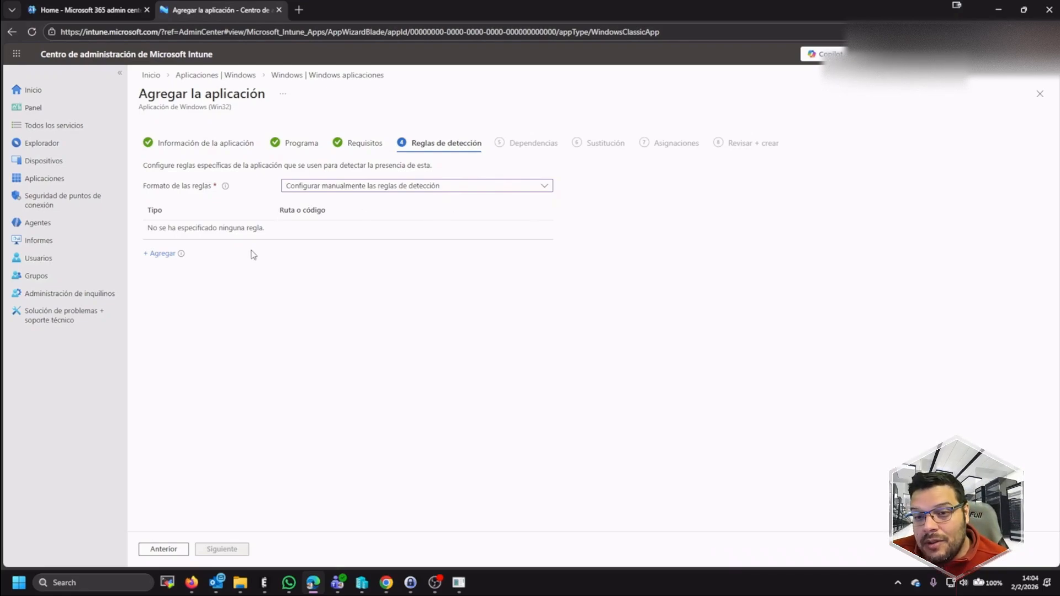
click(153, 261)
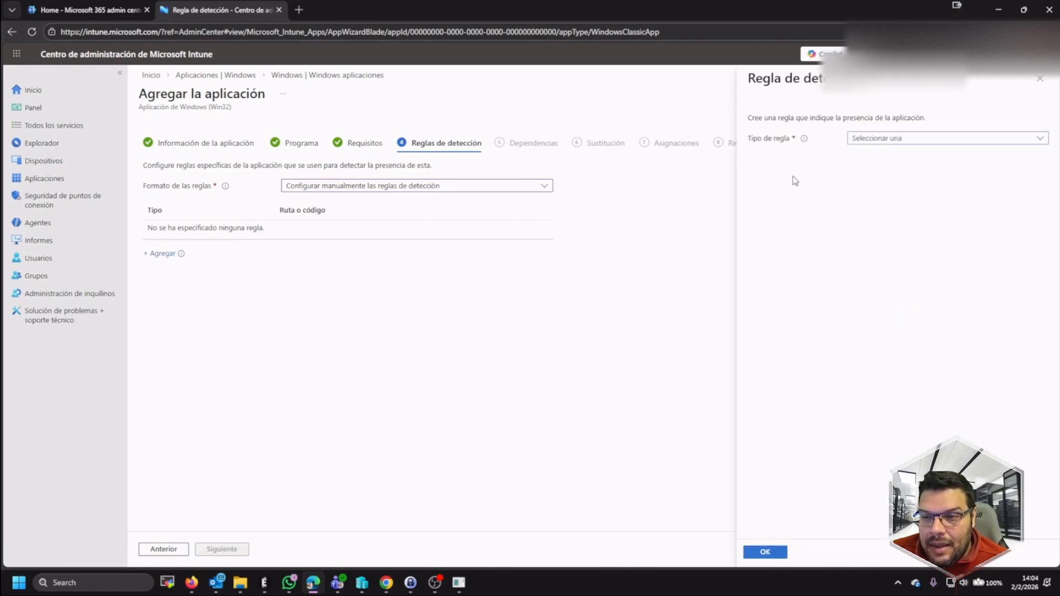
Set the detection rule type to Archivo and its path to C:\Windows\Fonts.
click(868, 142)
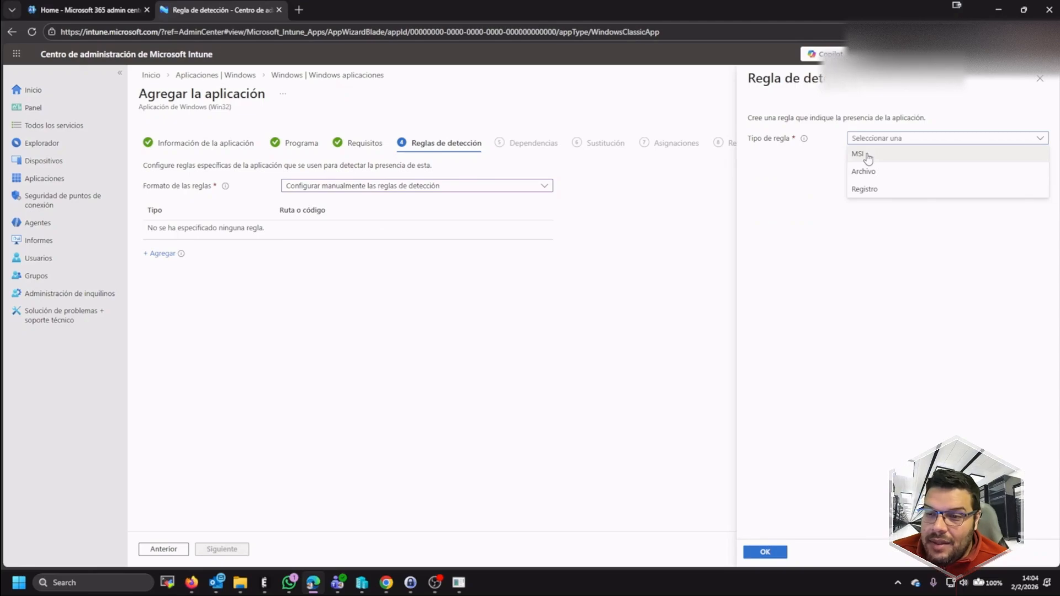
click(866, 172)
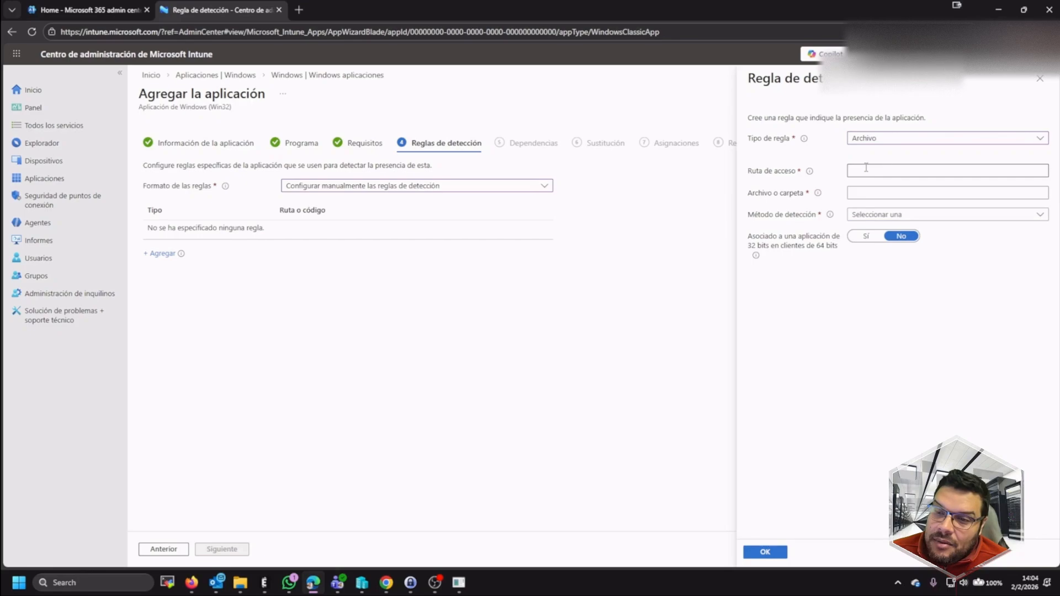
click(888, 170)
text(C:\Windows\Fonts)
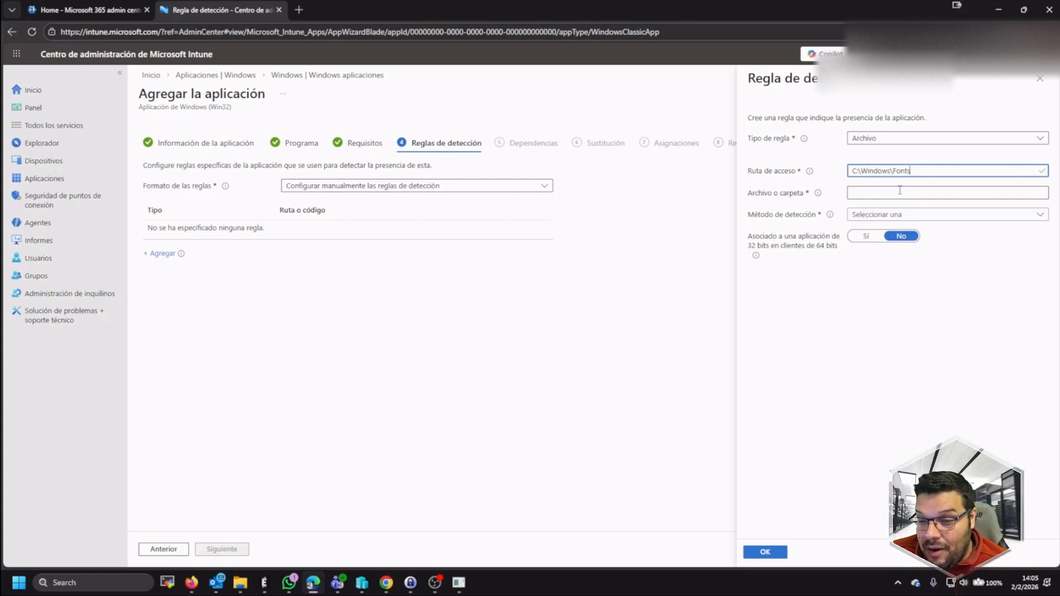
Copy the MessinaSans-Regular file name from C:\InstalarFuentes\Fuentes and enter it as the detection rule's file or folder.
key(alt+Tab)
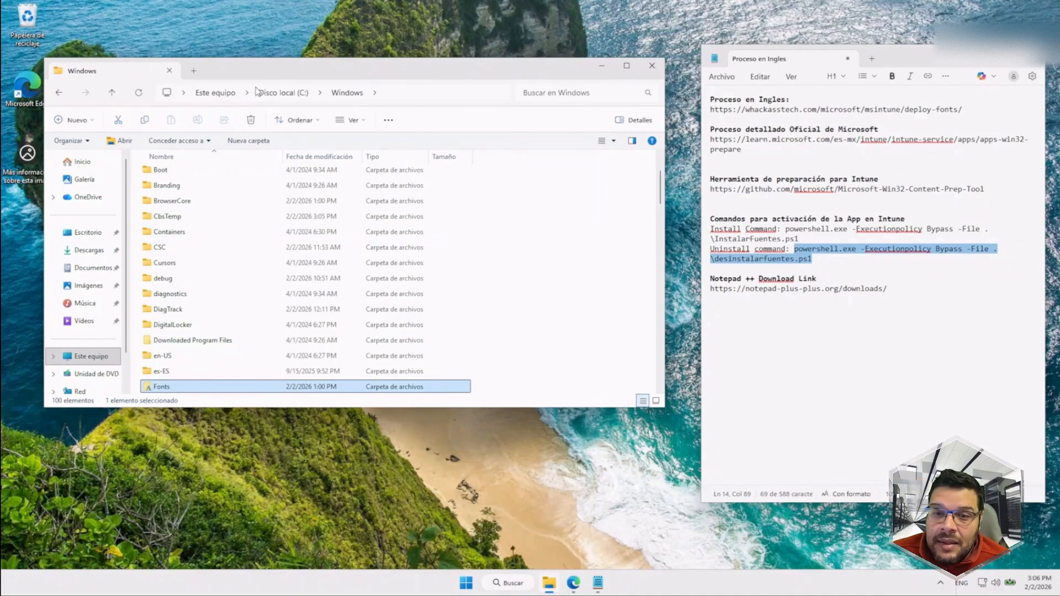
click(276, 95)
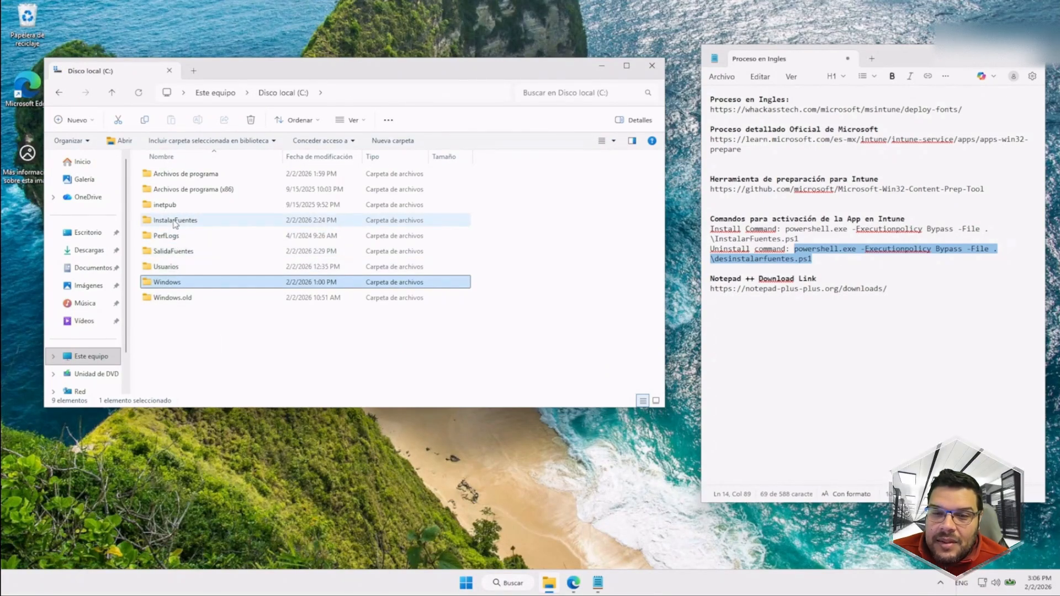
double_click(174, 221)
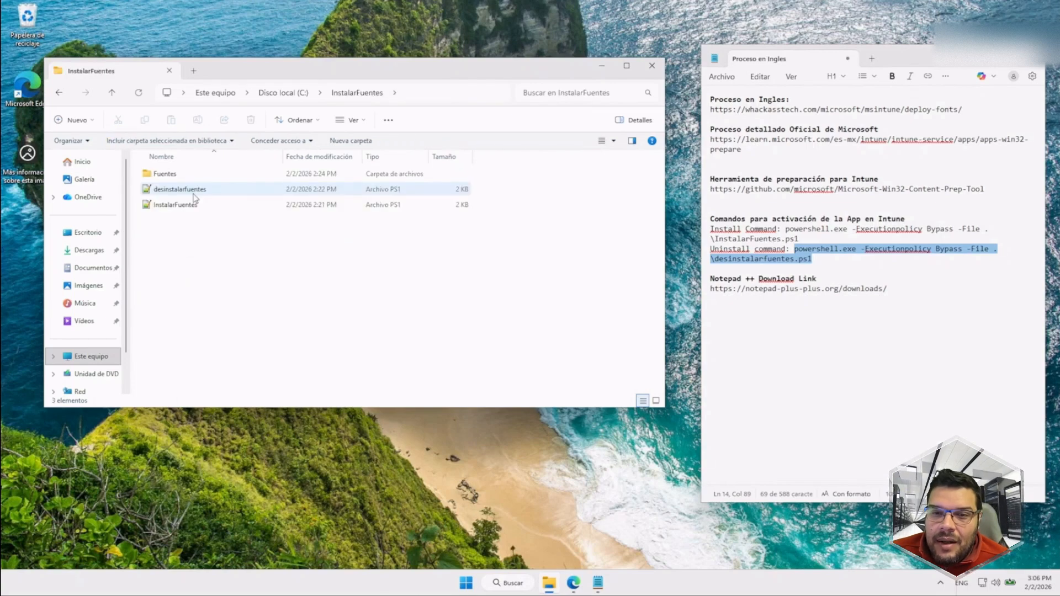
double_click(187, 174)
click(199, 175)
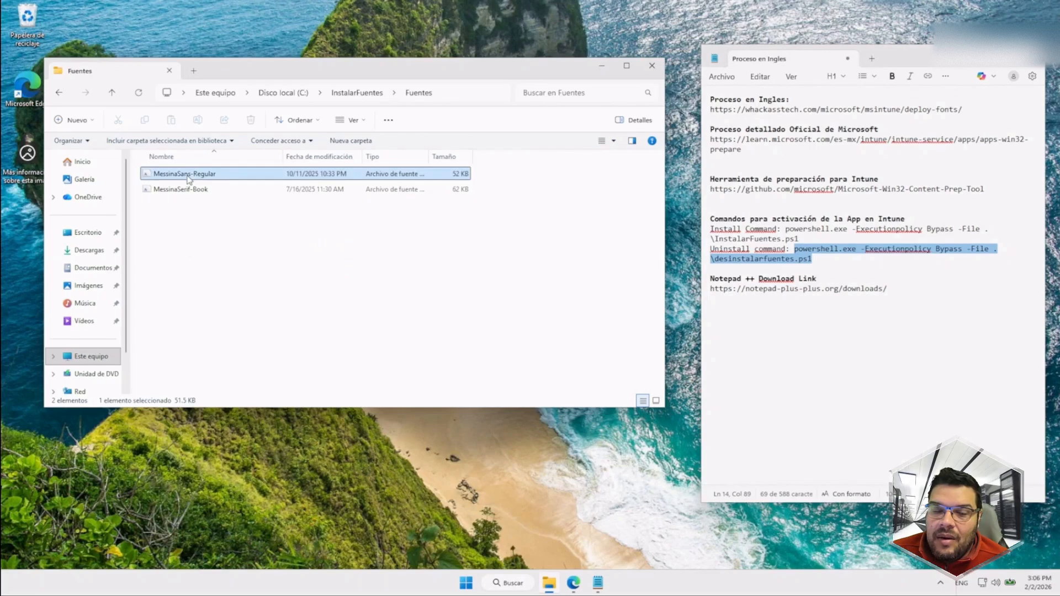
key(F2)
key(ctrl+c)
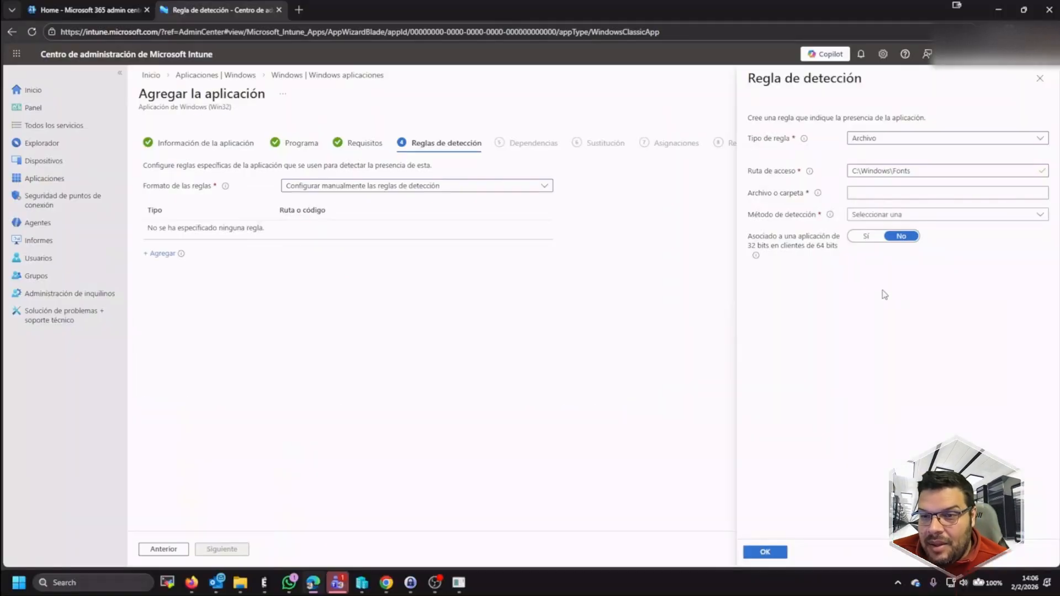
click(862, 193)
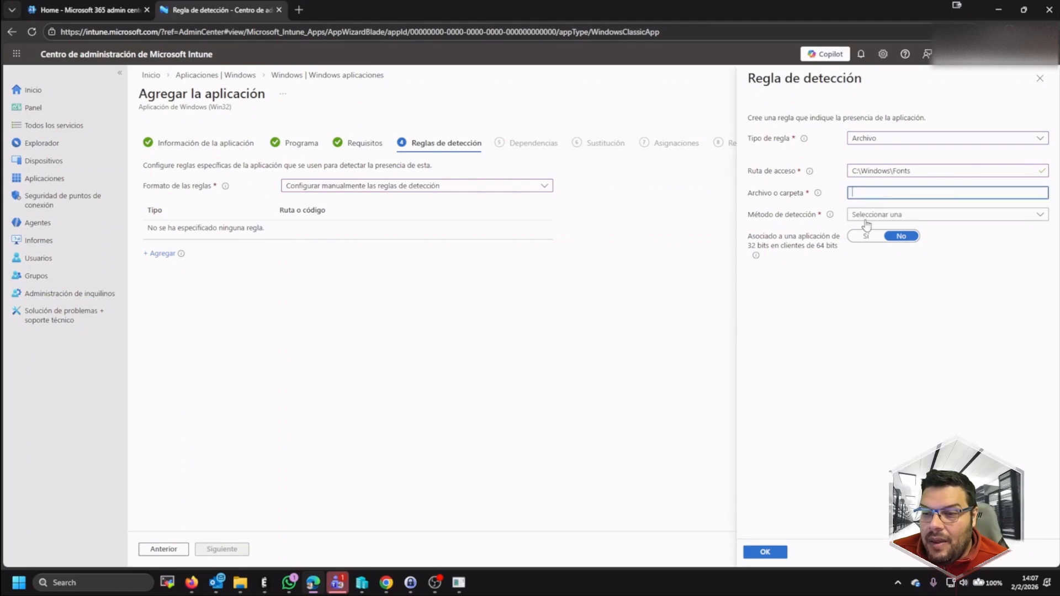
key(ctrl+v)
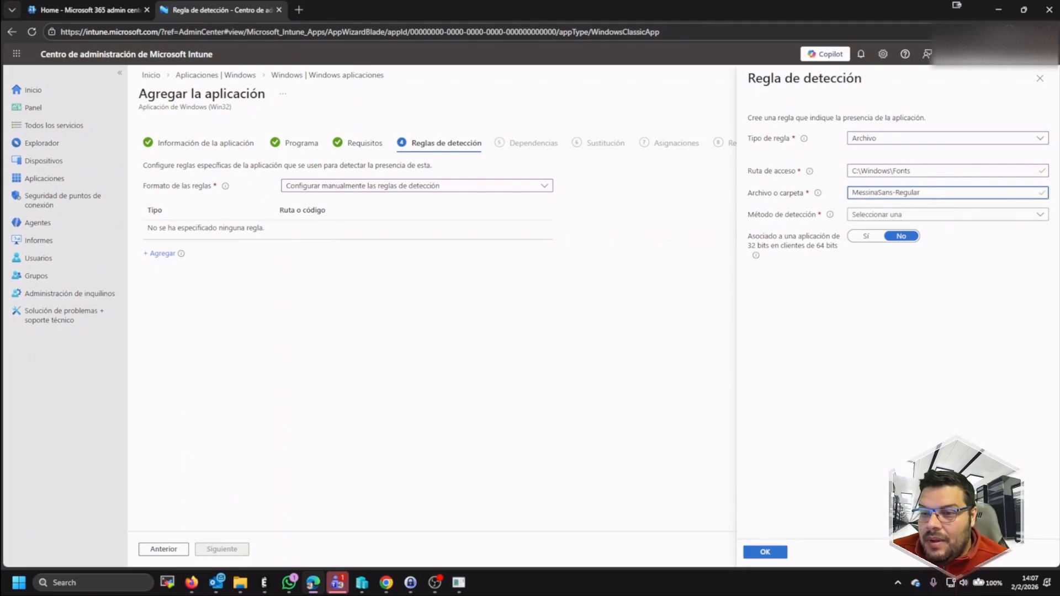
Set the MessinaSans-Regular rule's detection method to El archivo o la carpeta existe and save the rule.
click(960, 215)
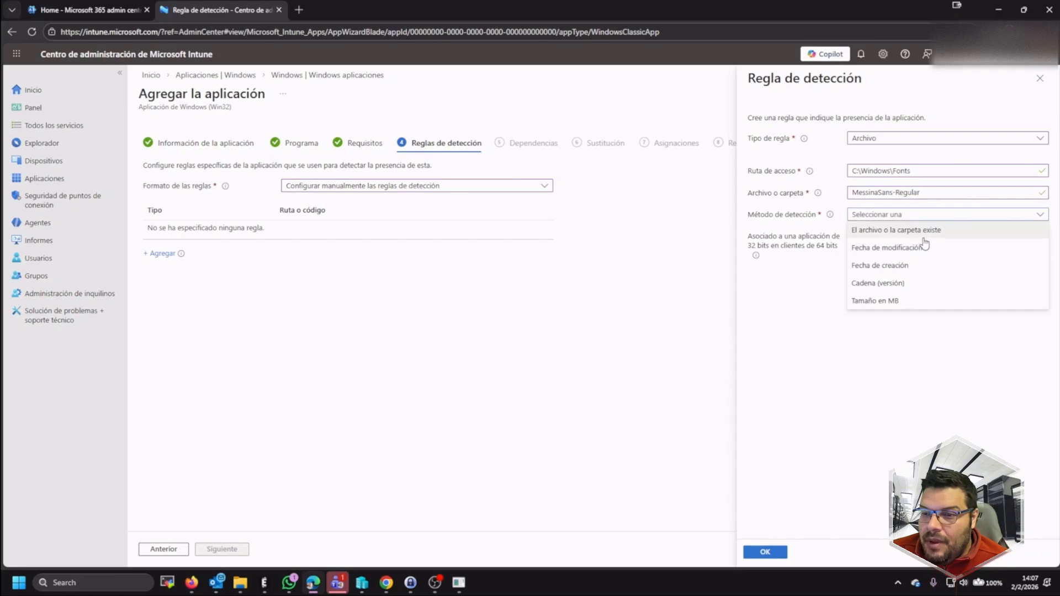
click(893, 231)
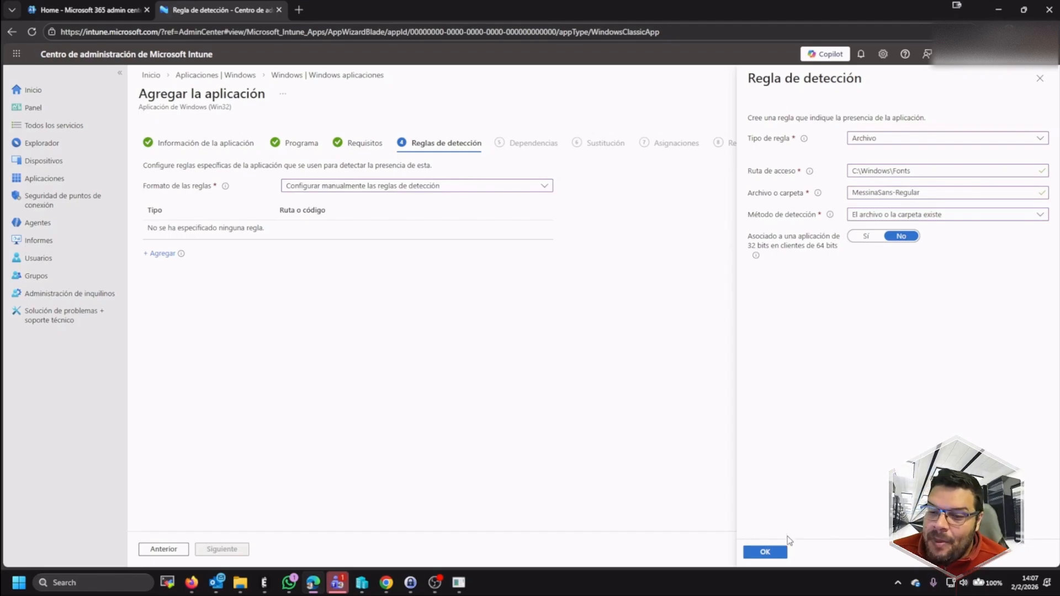
click(780, 554)
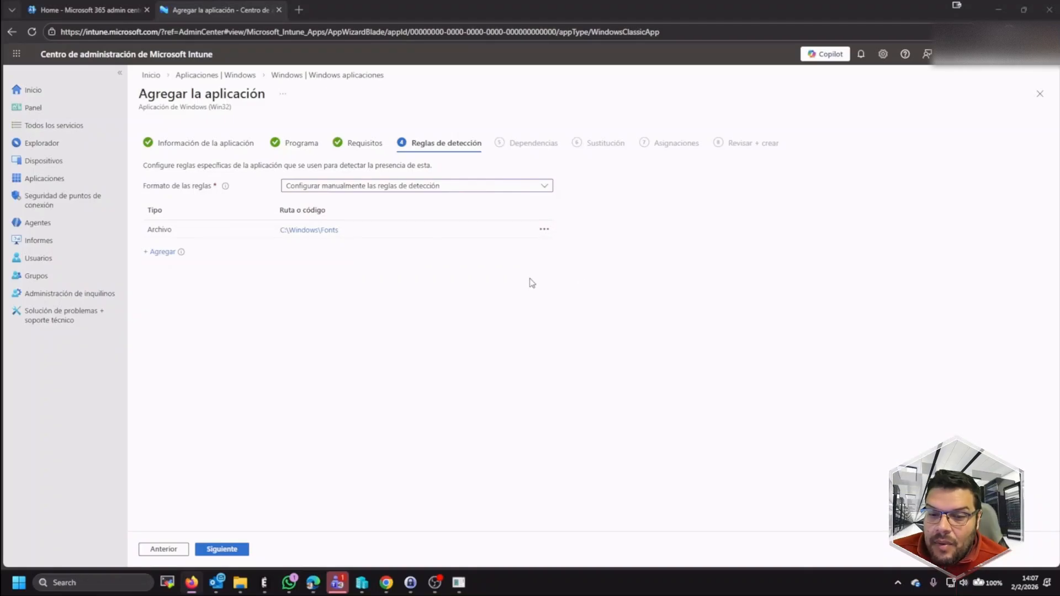
Add a second detection rule of type Archivo, reusing the first rule's path C:\Windows\Fonts.
click(162, 253)
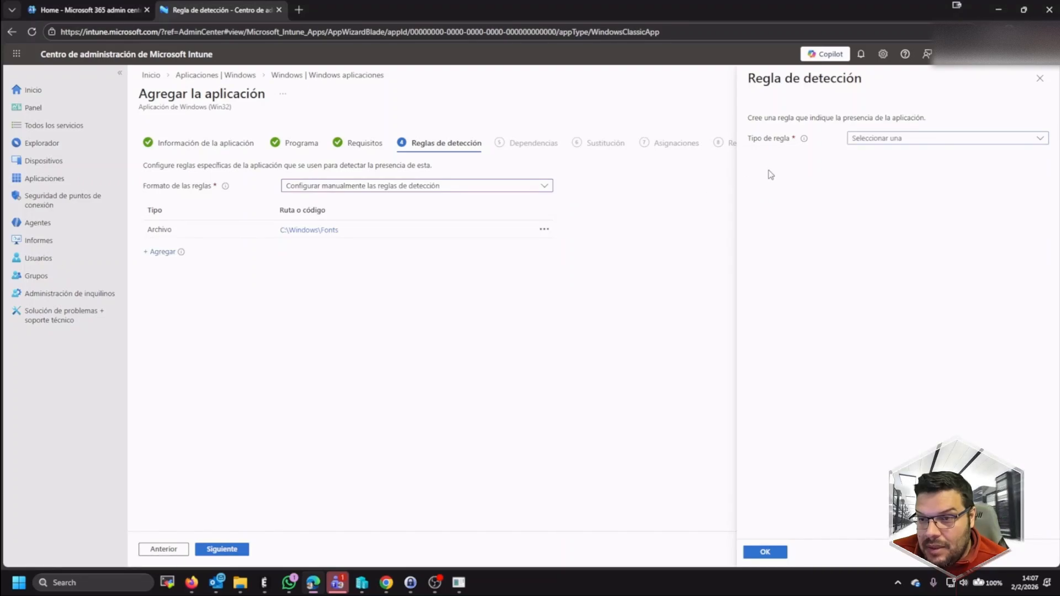
click(864, 143)
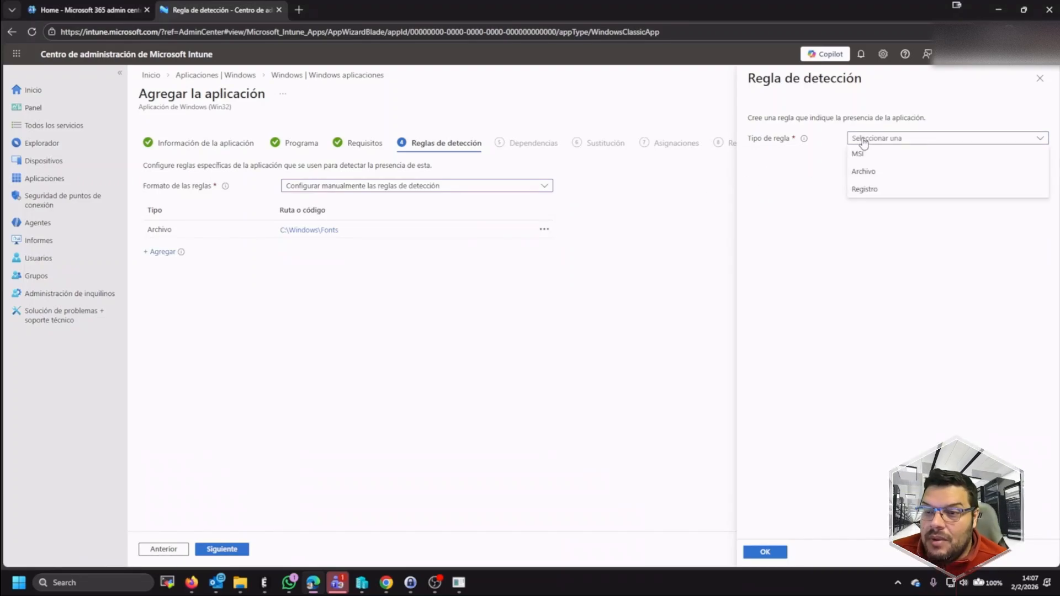
click(865, 171)
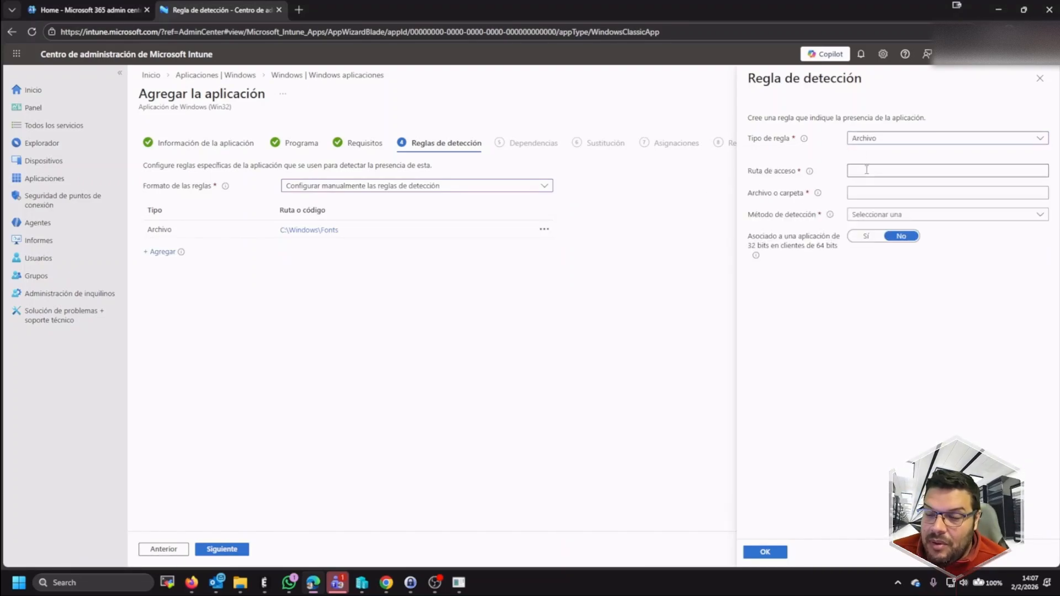
click(866, 169)
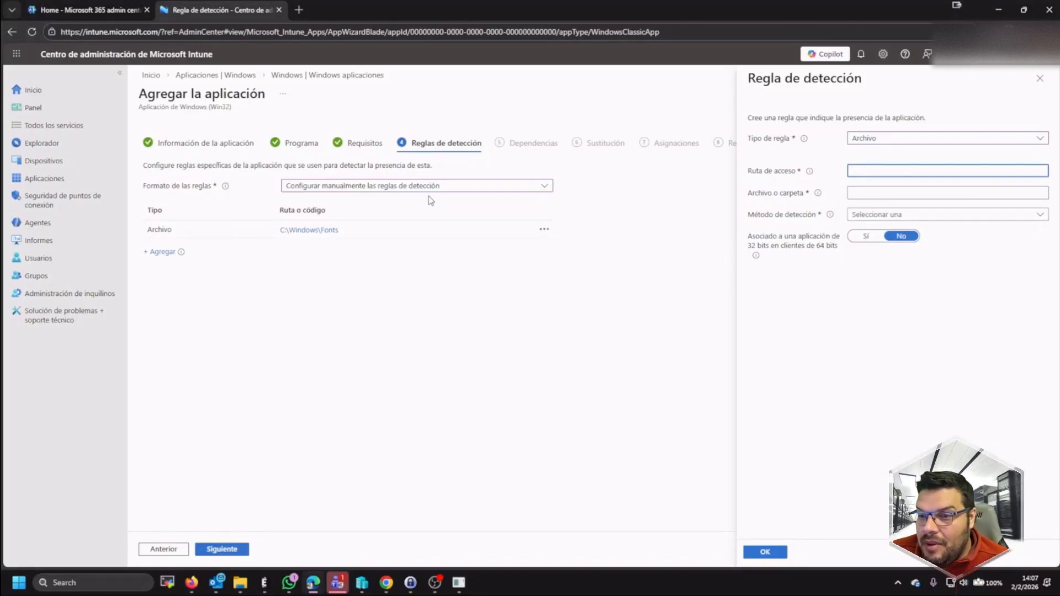
drag(347, 232, 275, 241)
key(ctrl+c)
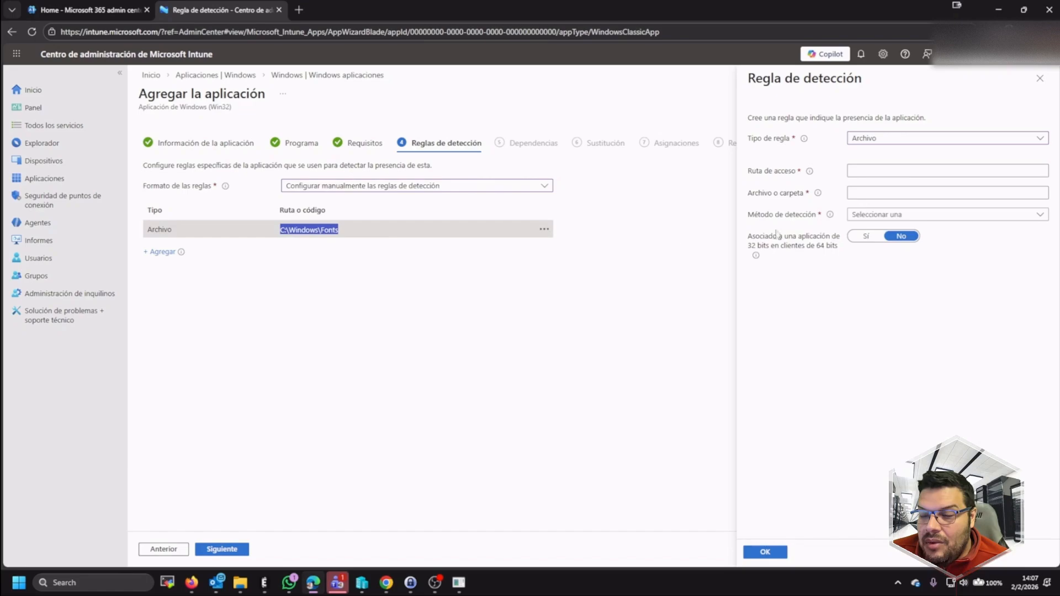
click(874, 171)
key(ctrl+v)
Set the second rule's file to MessinaSerif-Book with detection method El archivo o la carpeta existe, and save the rule.
click(878, 192)
text(MessinaSerif-Book)
click(1011, 216)
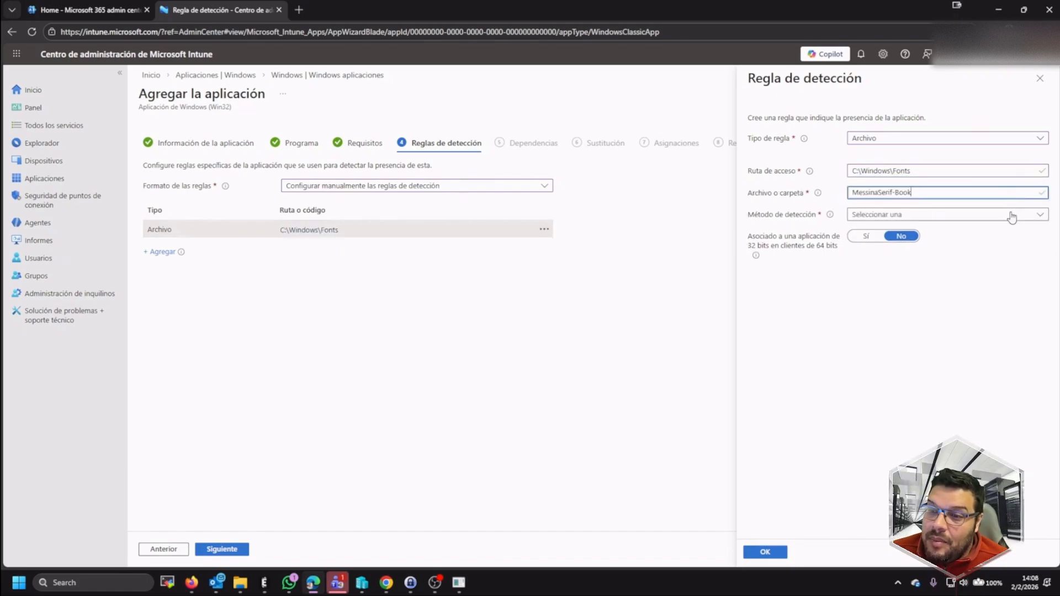
click(933, 231)
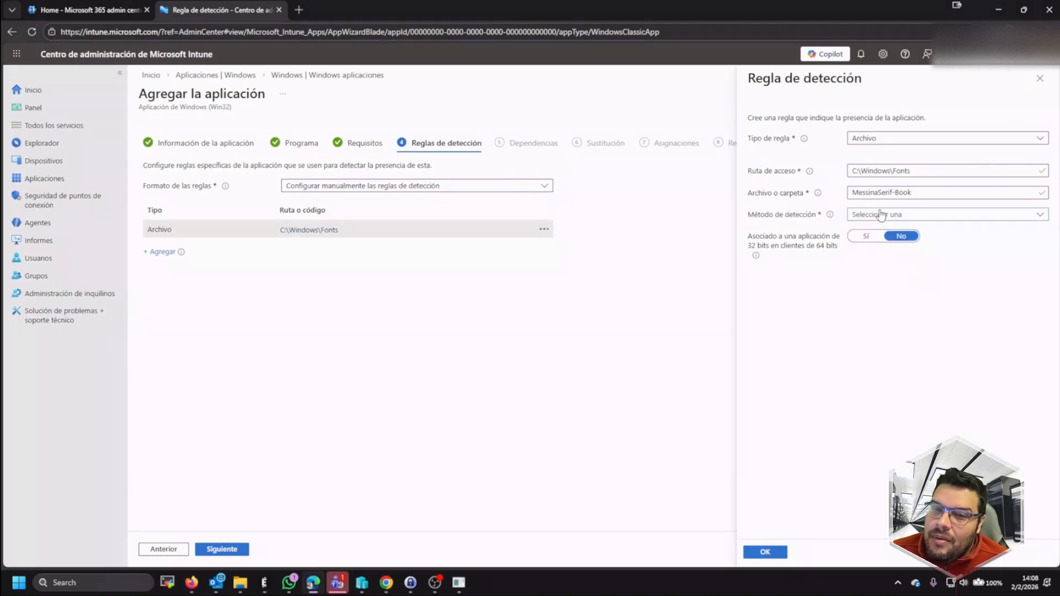
click(855, 194)
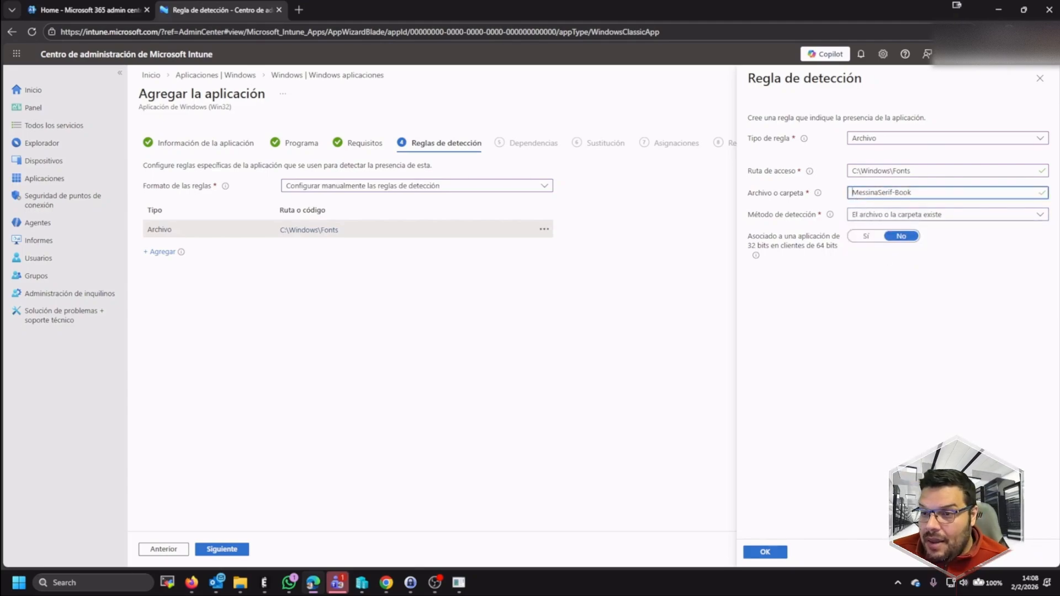
key(alt+Tab)
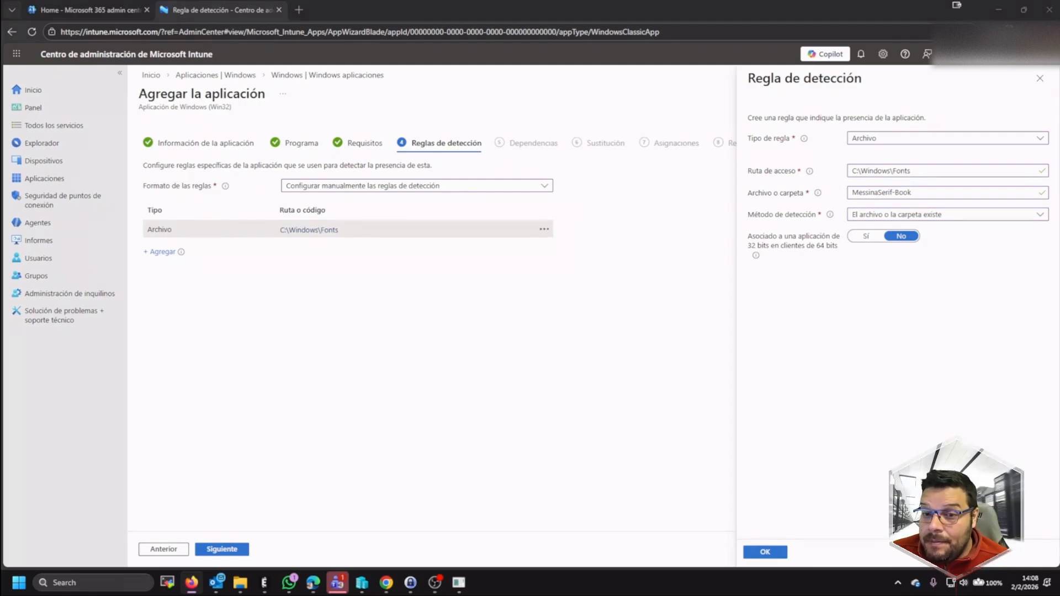
click(765, 553)
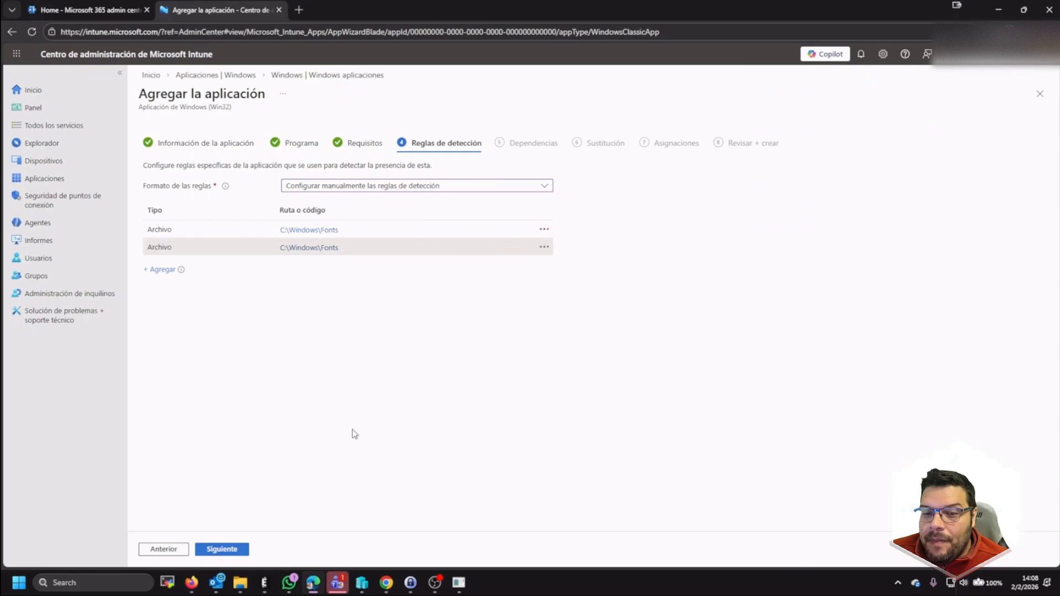
Continue past Dependencias and Sustitución without adding anything, and assign the app to all users as Requerido.
click(212, 556)
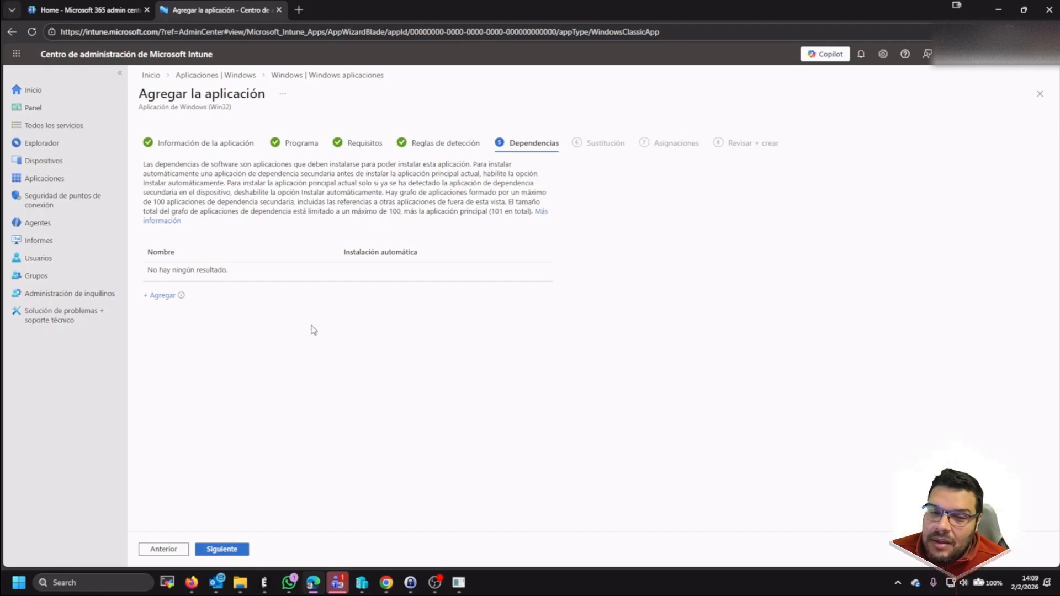
click(230, 552)
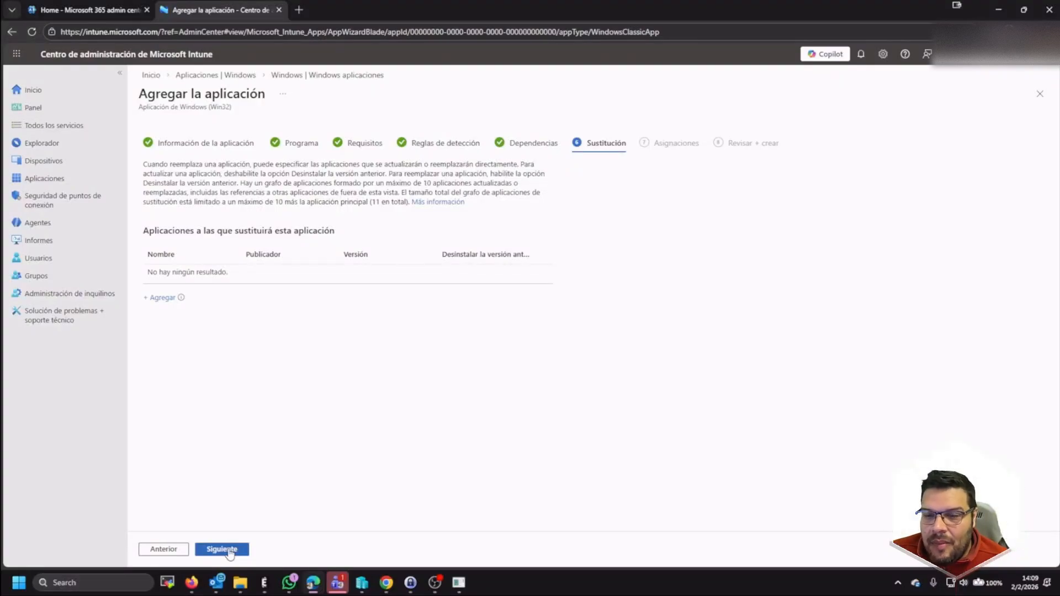
click(230, 551)
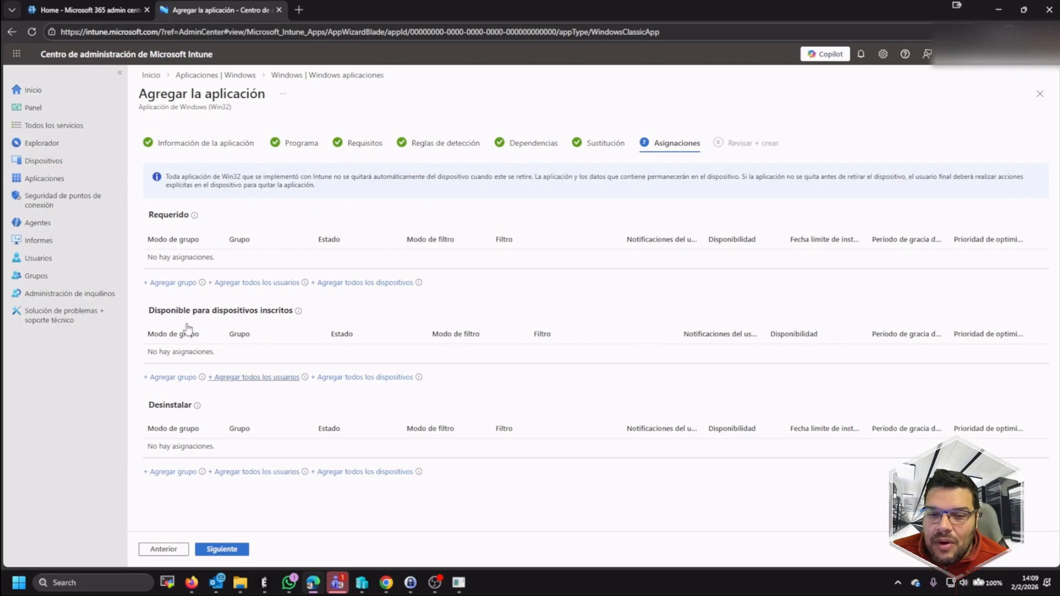
click(237, 284)
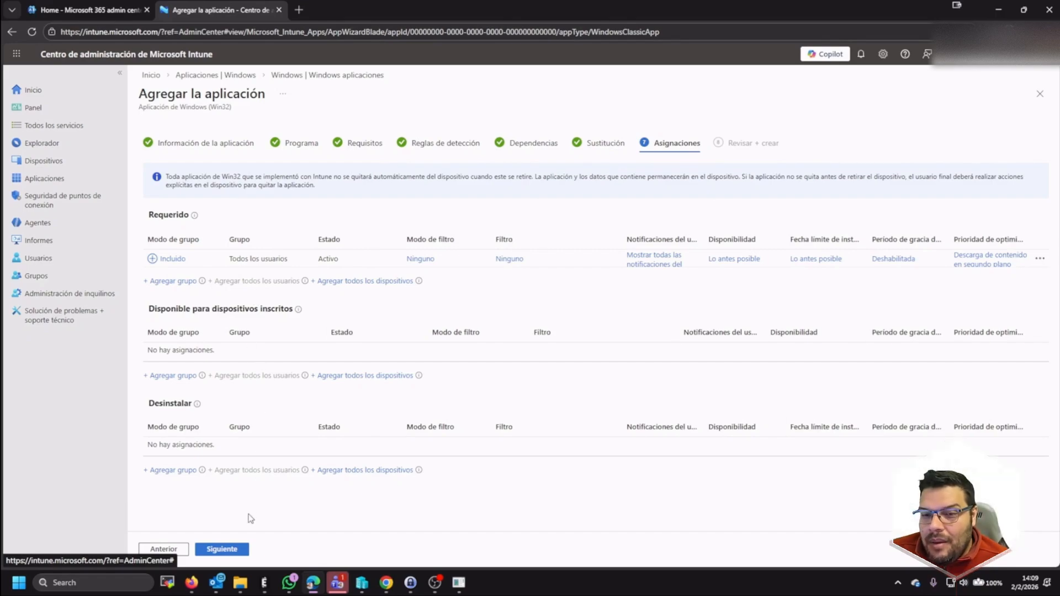
Continue to Revisar + crear, review the summary down to the Requerido assignment, and create the app.
click(225, 547)
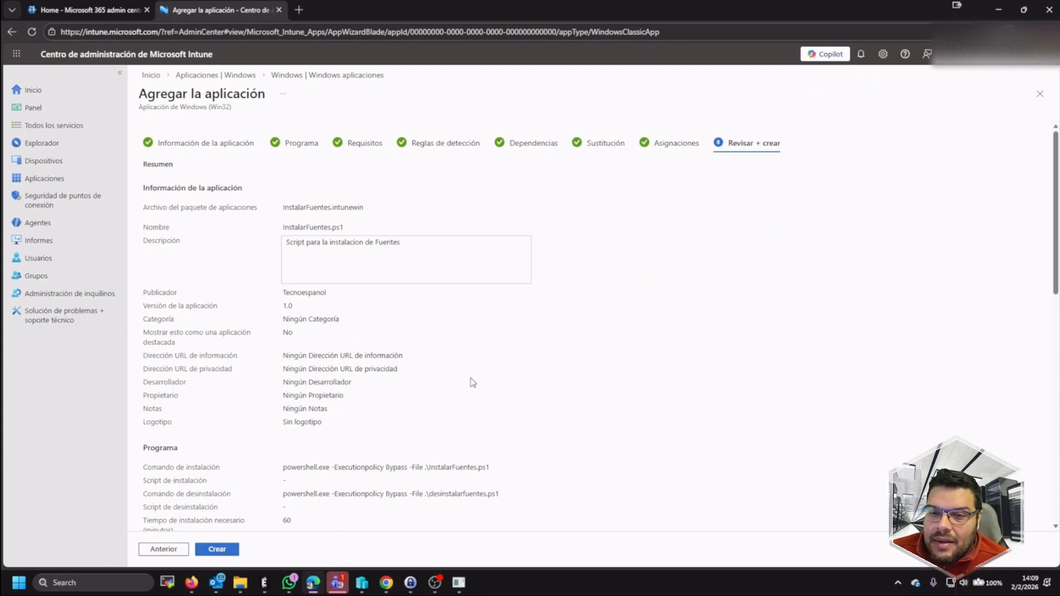
scroll(474, 382, down, 3)
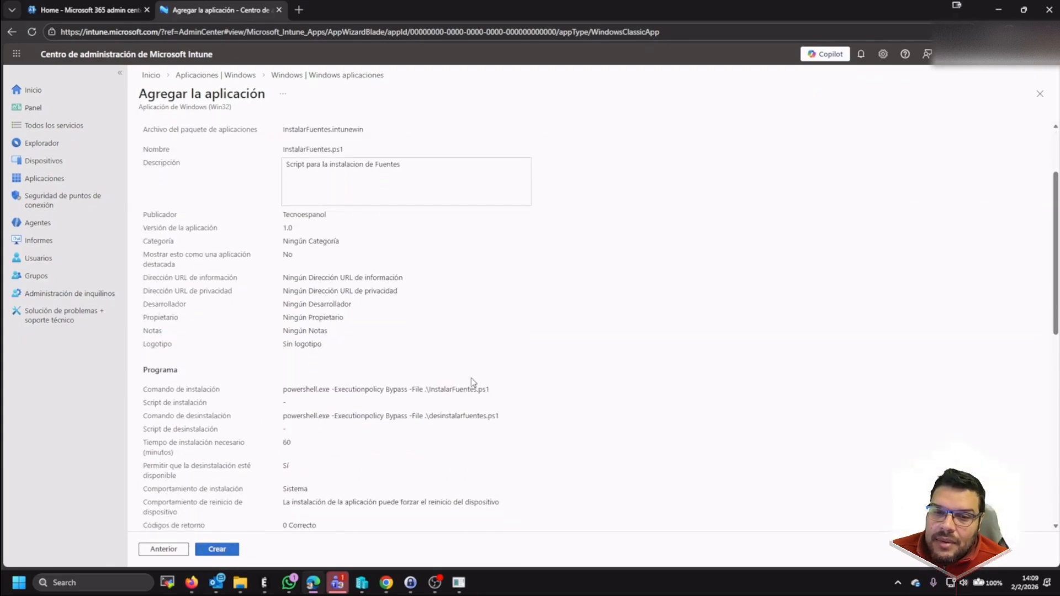
scroll(473, 382, down, 1)
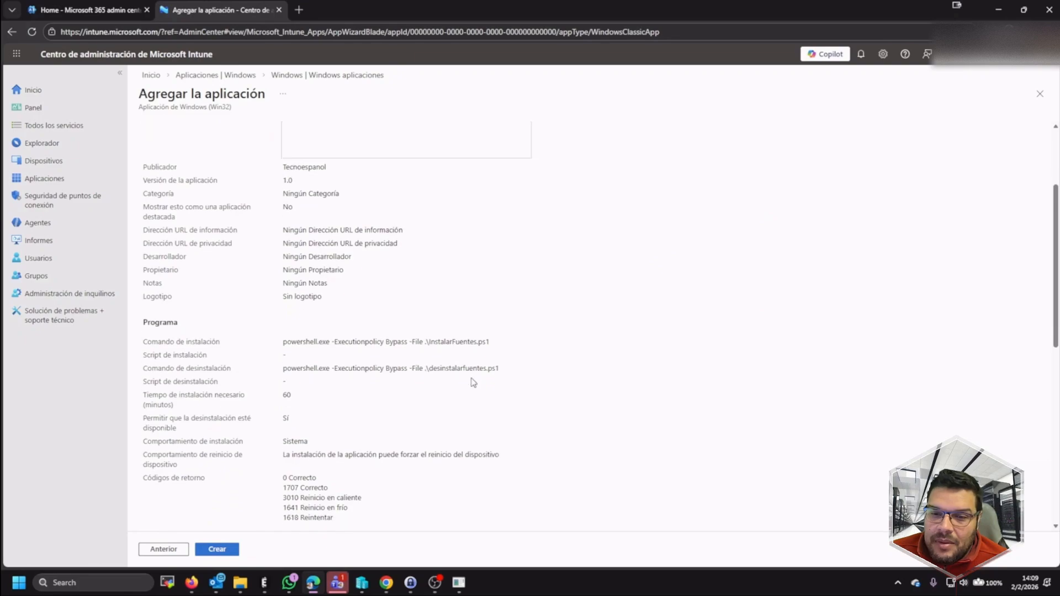
scroll(474, 382, down, 2)
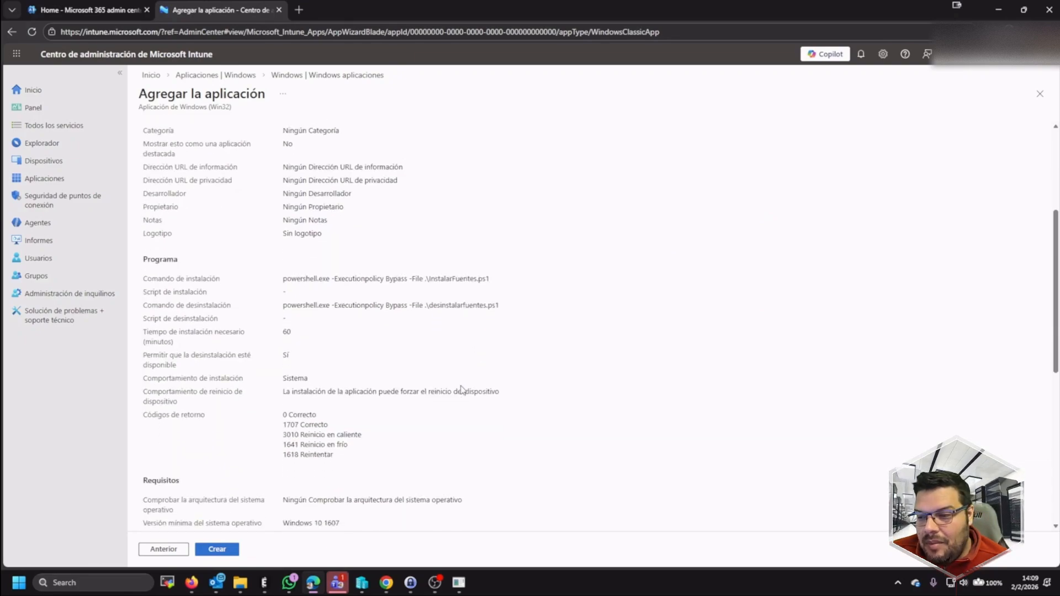
scroll(450, 402, down, 5)
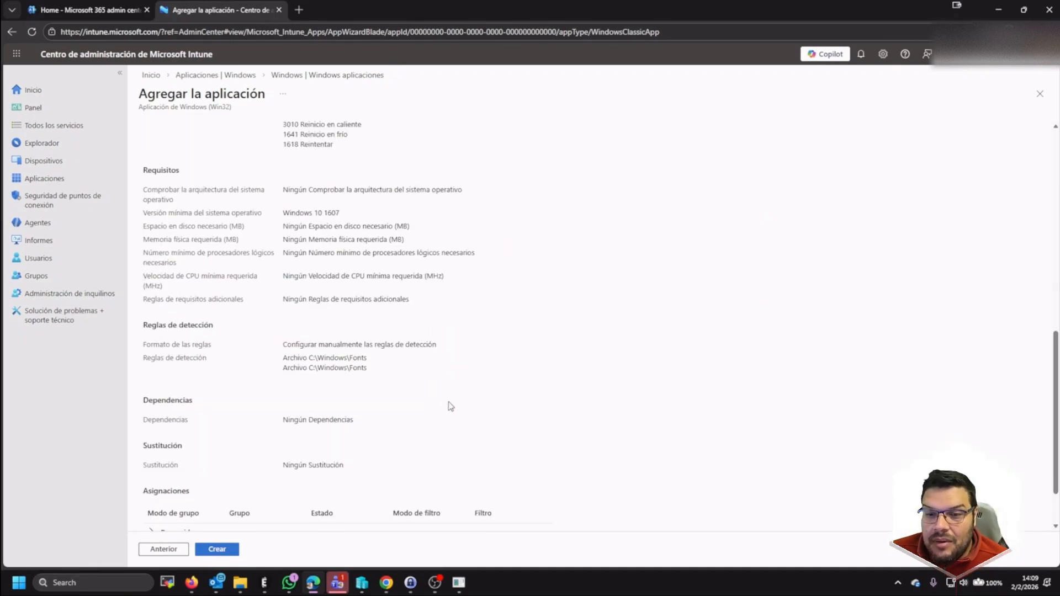
scroll(375, 408, down, 1)
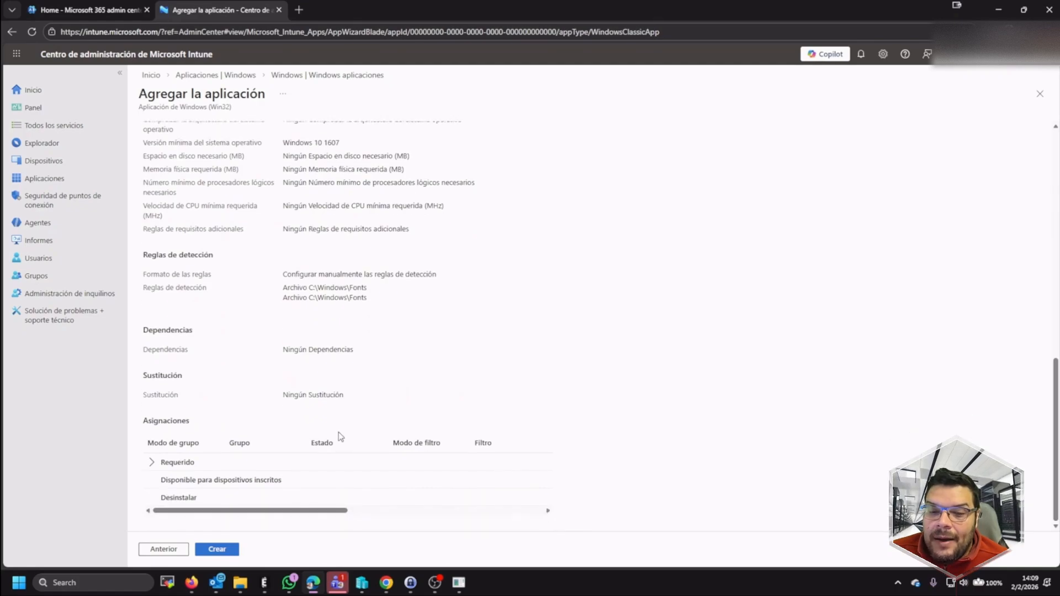
click(159, 468)
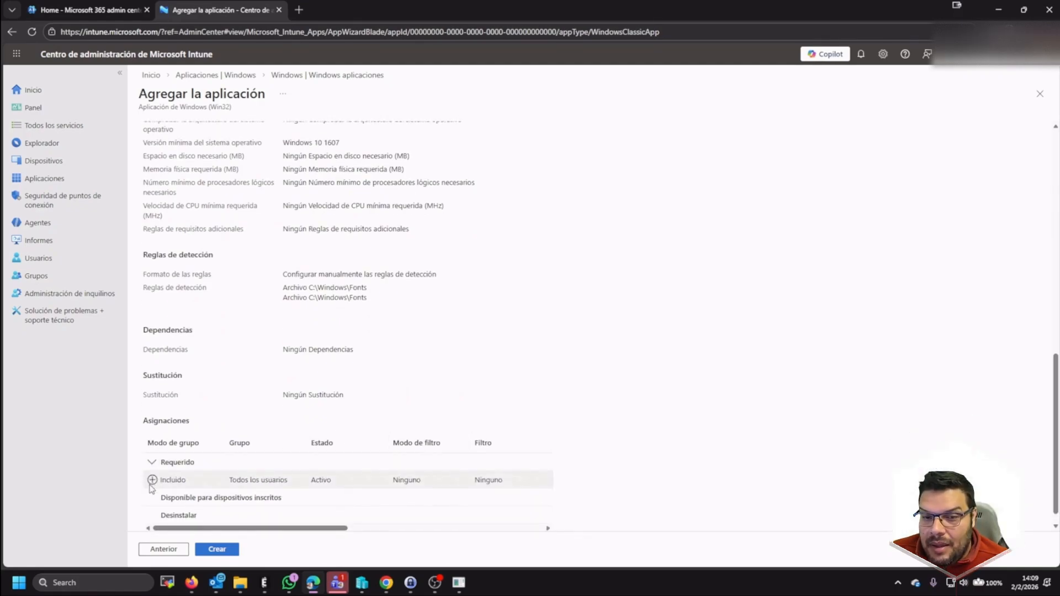
click(208, 553)
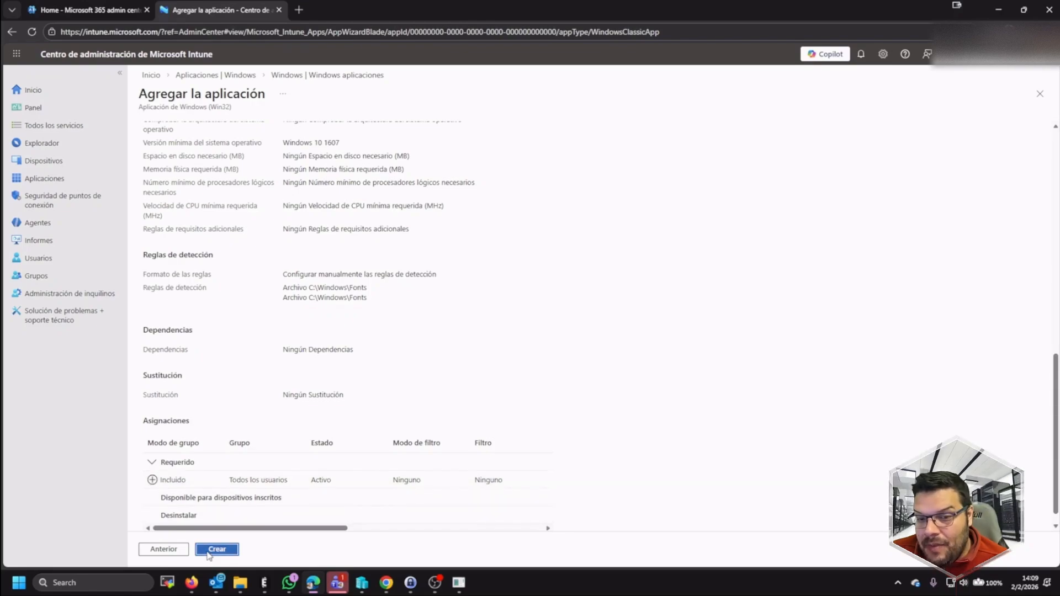